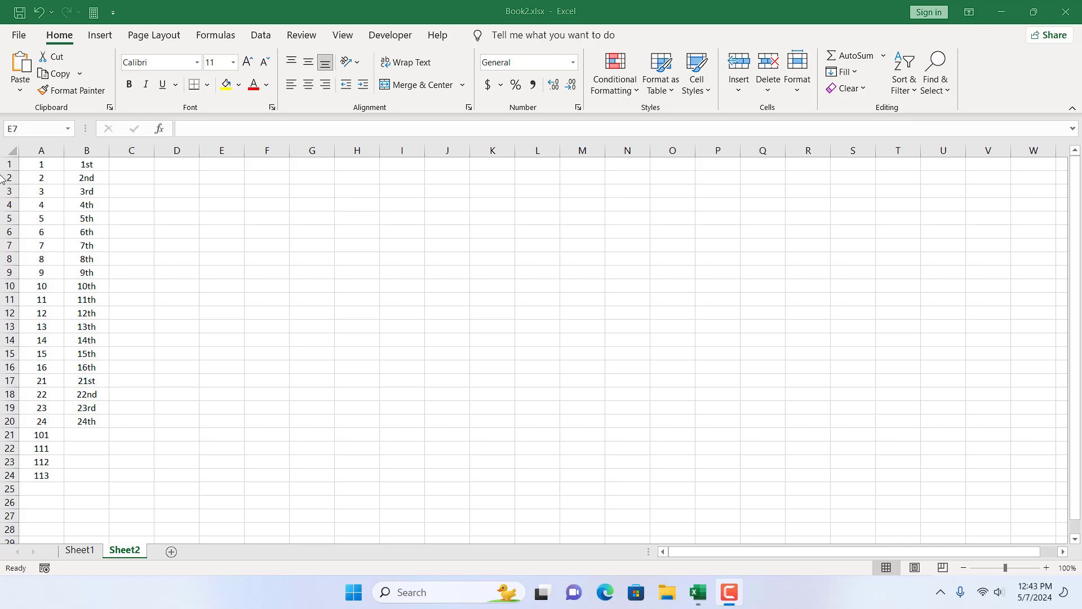
Delete all ordinal text in column B so only the numbers 1–113 in column A remain.
{"action": "left_click", "coordinate": [93, 164]}
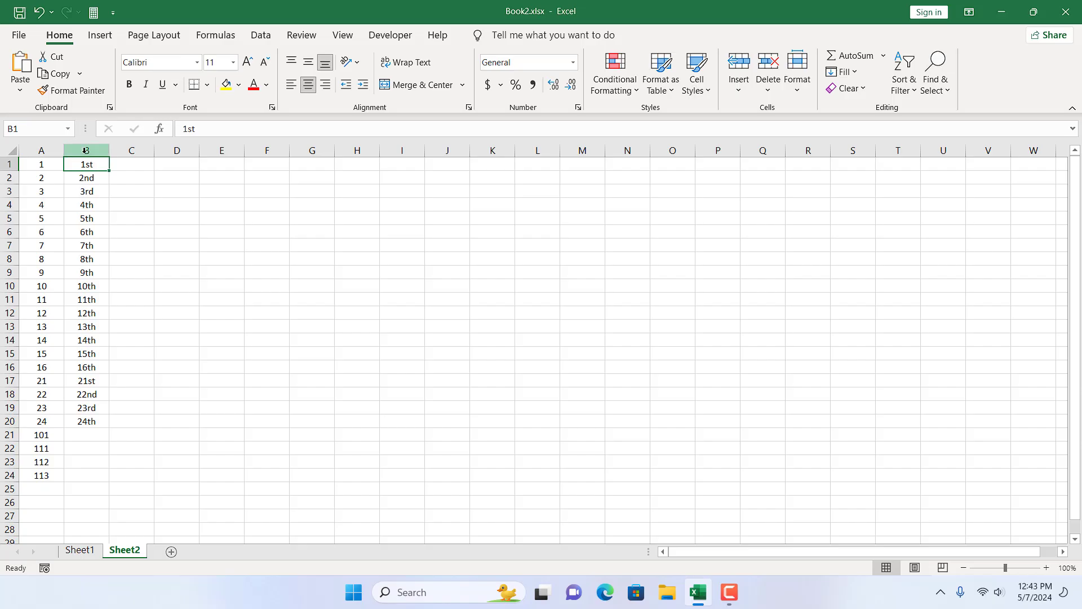
{"action": "left_click", "coordinate": [85, 151]}
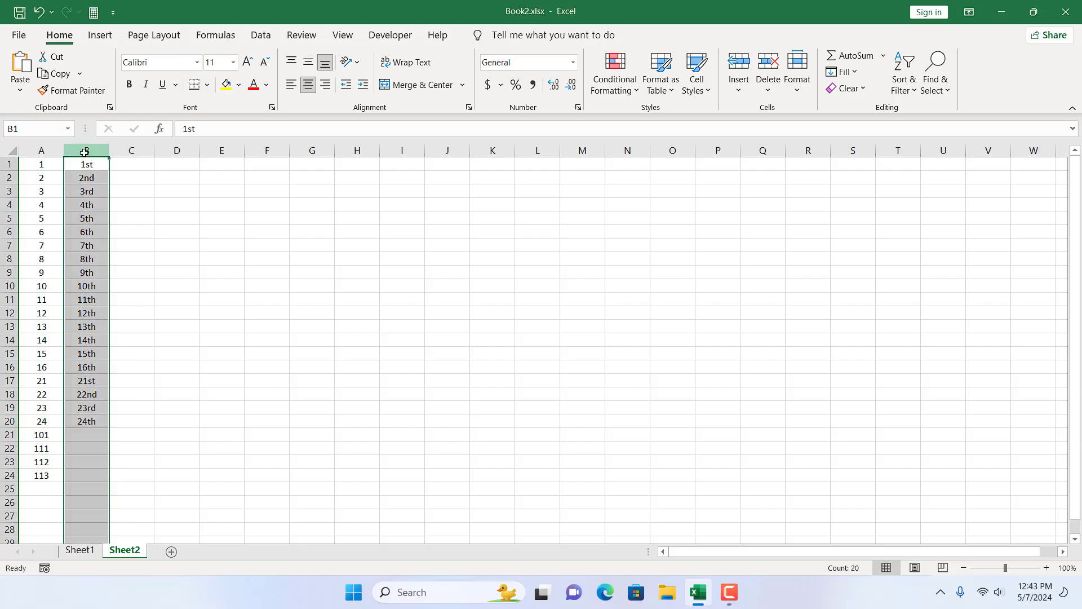
{"action": "key", "text": "Delete"}
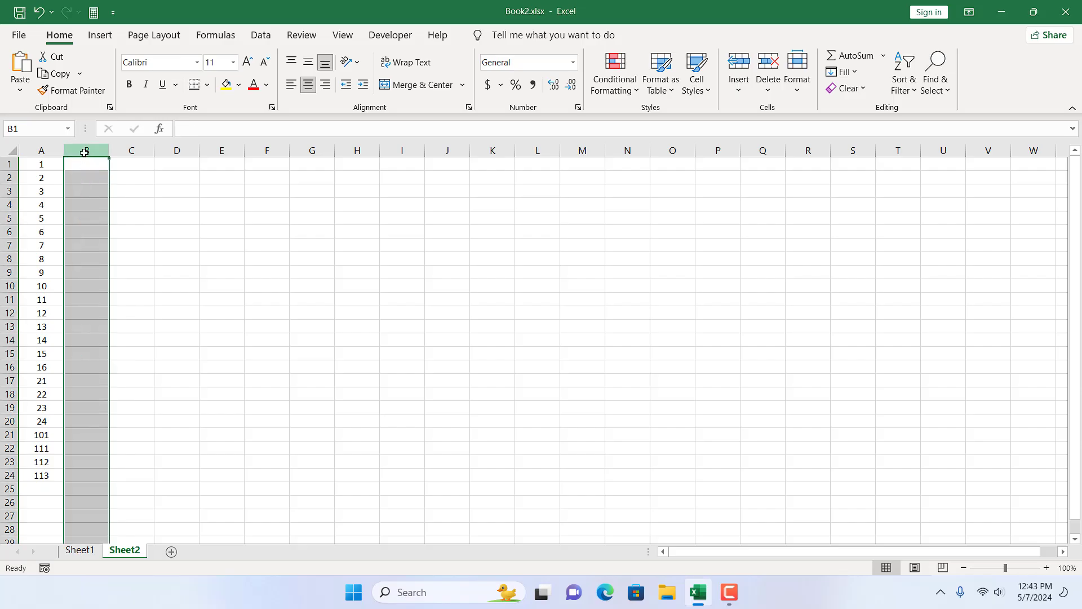
{"action": "left_click", "coordinate": [174, 285]}
{"action": "mouse_move", "coordinate": [41, 164]}
{"action": "left_mouse_down"}
{"action": "mouse_move", "coordinate": [43, 487]}
{"action": "mouse_move", "coordinate": [41, 164]}
{"action": "left_mouse_up"}
{"action": "left_click", "coordinate": [149, 203]}
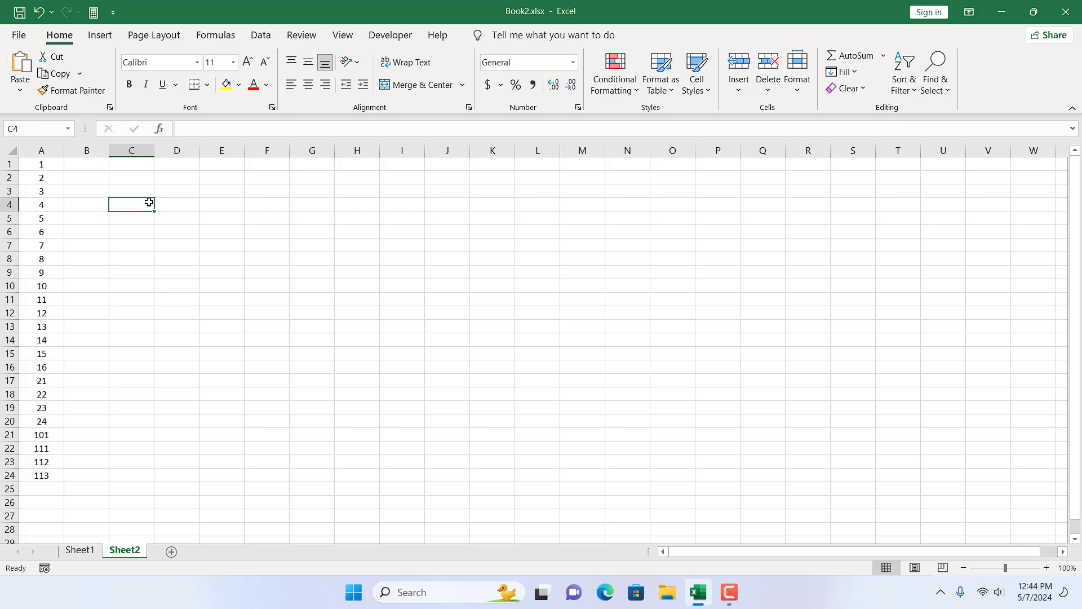
{"action": "left_click", "coordinate": [29, 165]}
{"action": "left_click", "coordinate": [36, 204]}
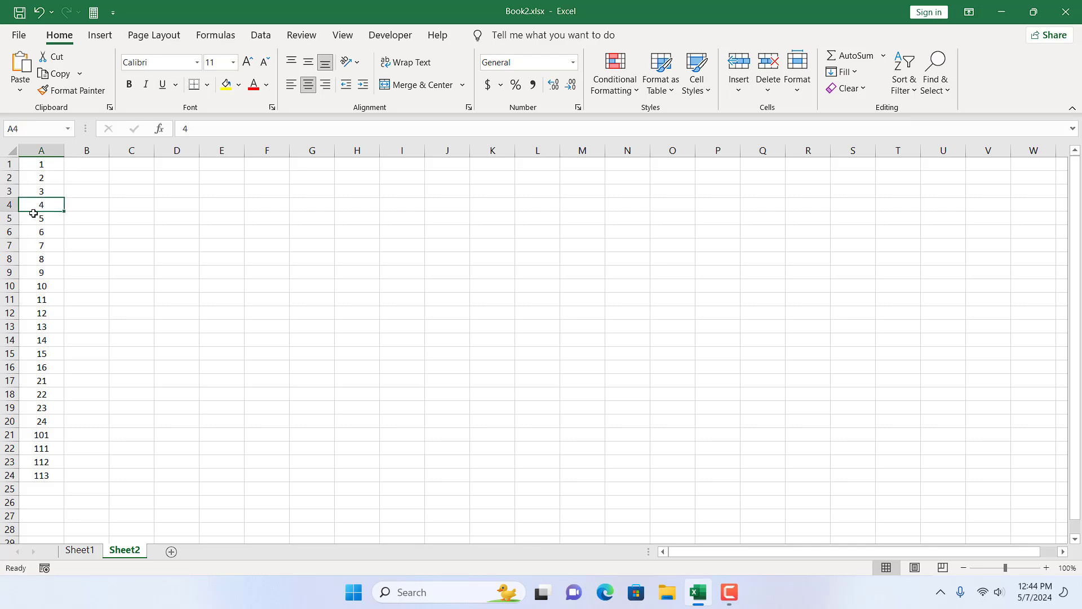
{"action": "left_click", "coordinate": [41, 165]}
{"action": "left_click_drag", "start_coordinate": [42, 179], "coordinate": [52, 289]}
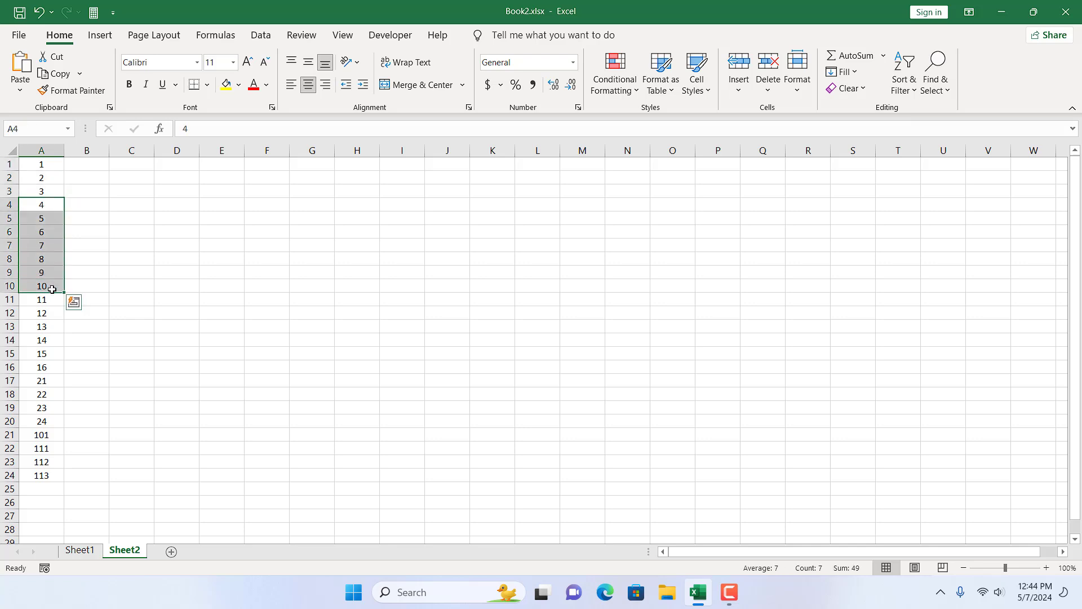
{"action": "left_click_drag", "start_coordinate": [49, 299], "coordinate": [52, 329]}
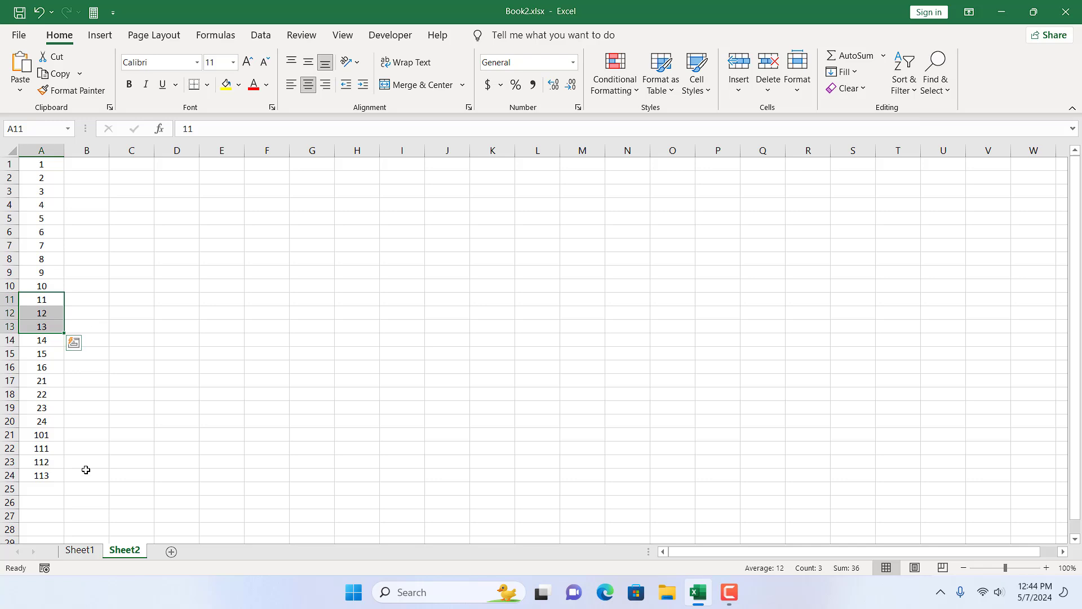
{"action": "left_click", "coordinate": [30, 385]}
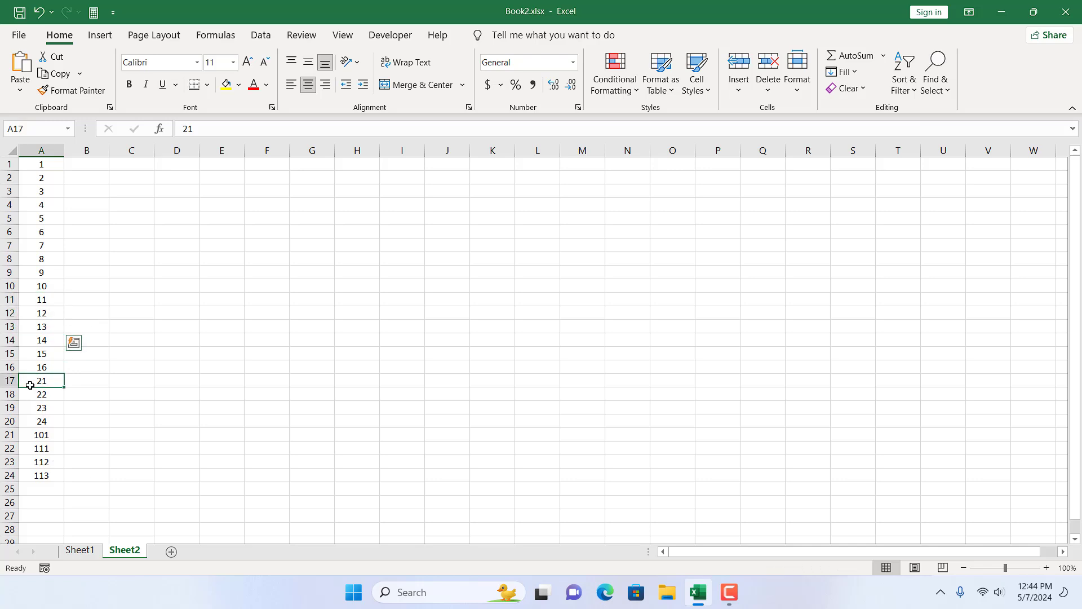
{"action": "left_click", "coordinate": [31, 394]}
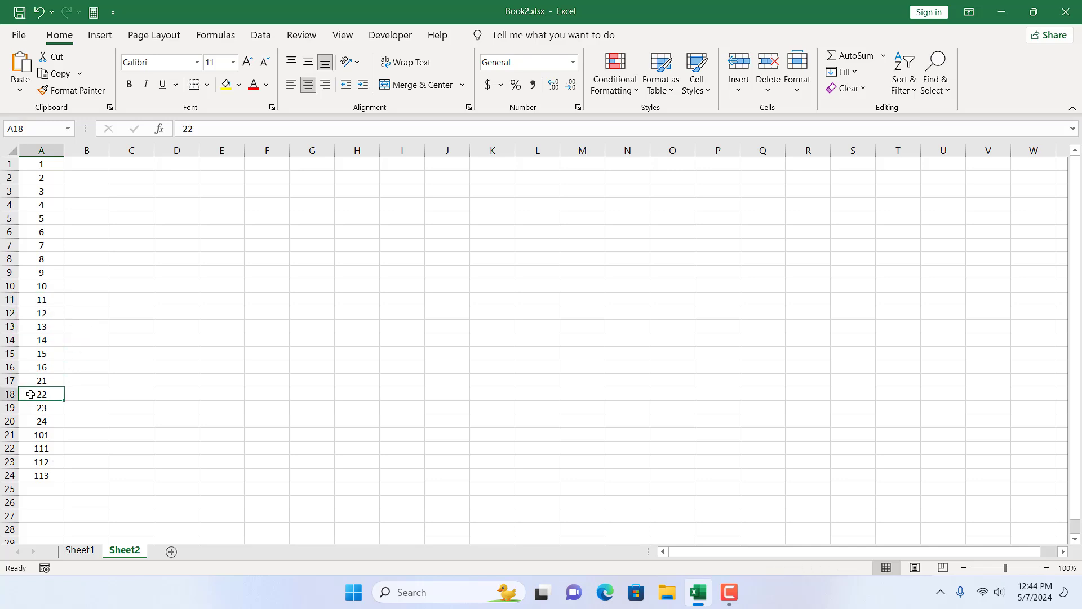
{"action": "left_click", "coordinate": [31, 408]}
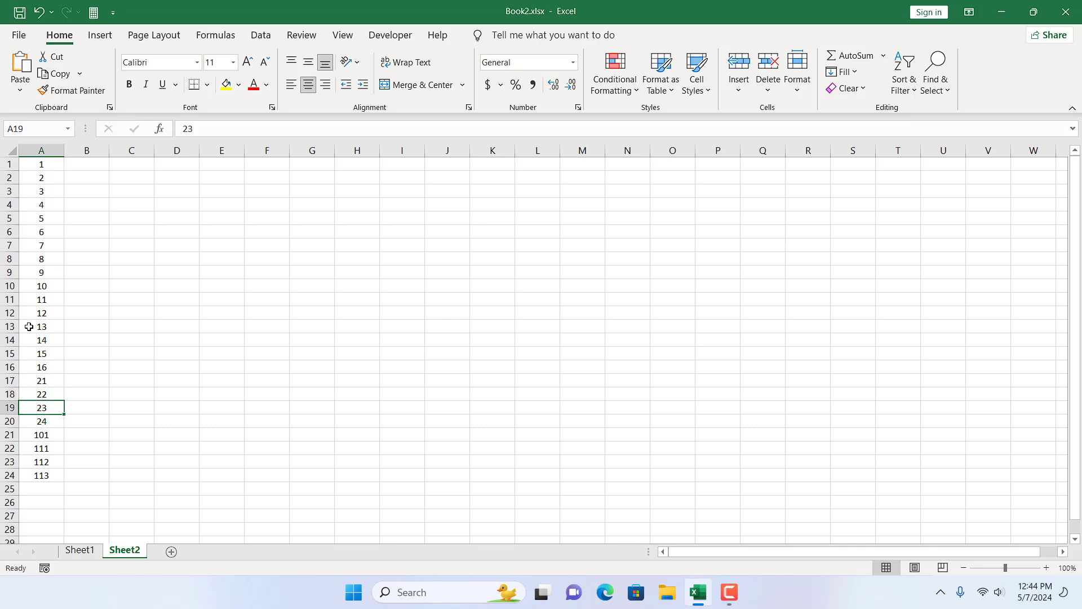
{"action": "left_click_drag", "start_coordinate": [30, 295], "coordinate": [36, 328]}
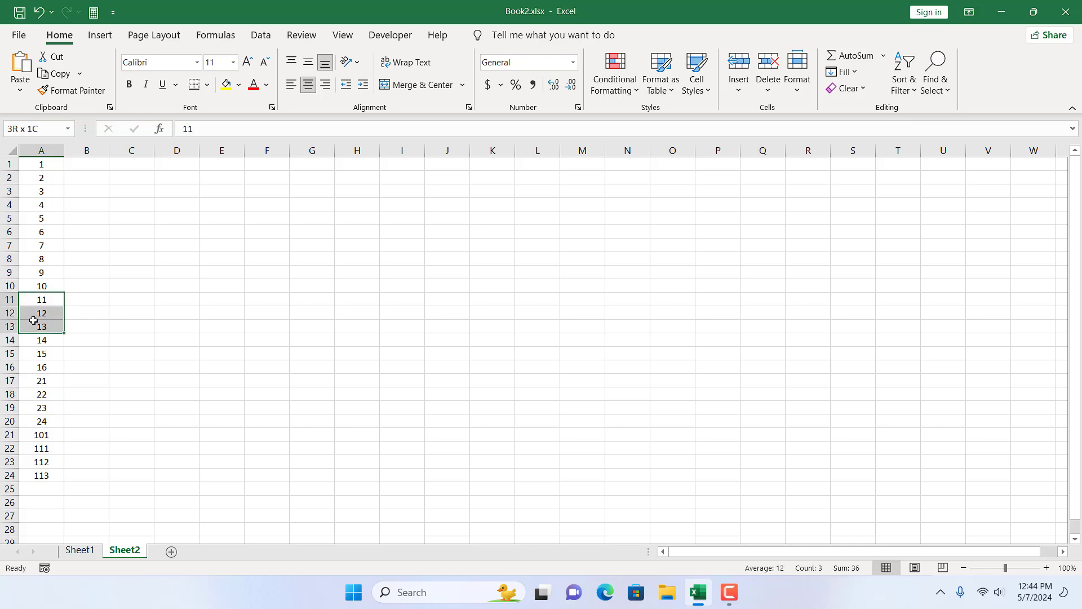
Fill A11:A13 and A1:A3 with yellow.
{"action": "left_click", "coordinate": [226, 85]}
{"action": "left_click_drag", "start_coordinate": [44, 166], "coordinate": [46, 282]}
{"action": "key", "text": "F4"}
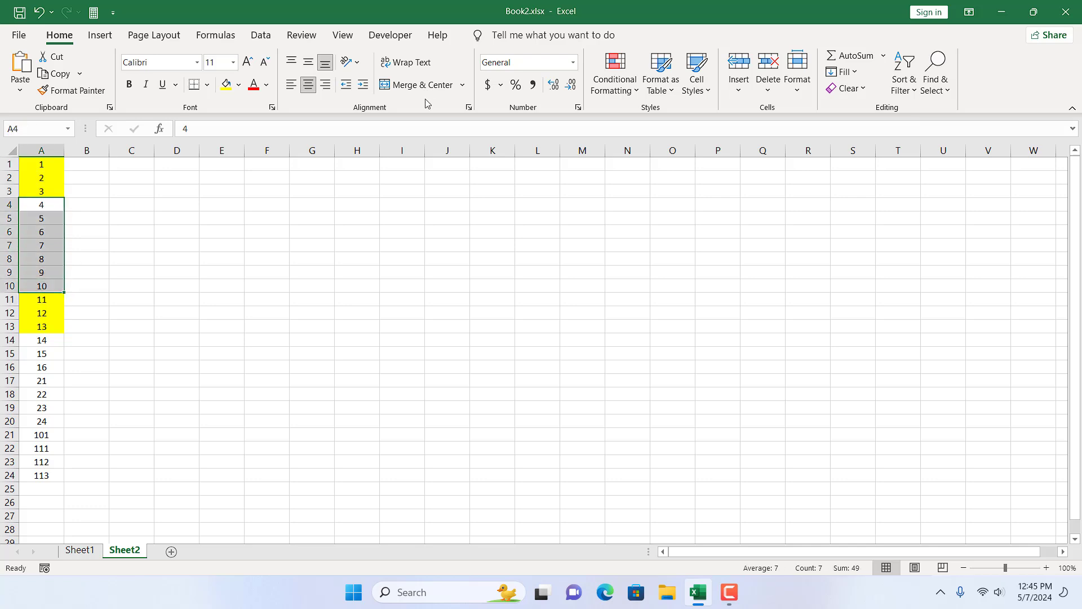
Review the yellow ranges A1:A3 and A11:A13 against the numbers 4–8 and A14:A22.
{"action": "left_click", "coordinate": [41, 204]}
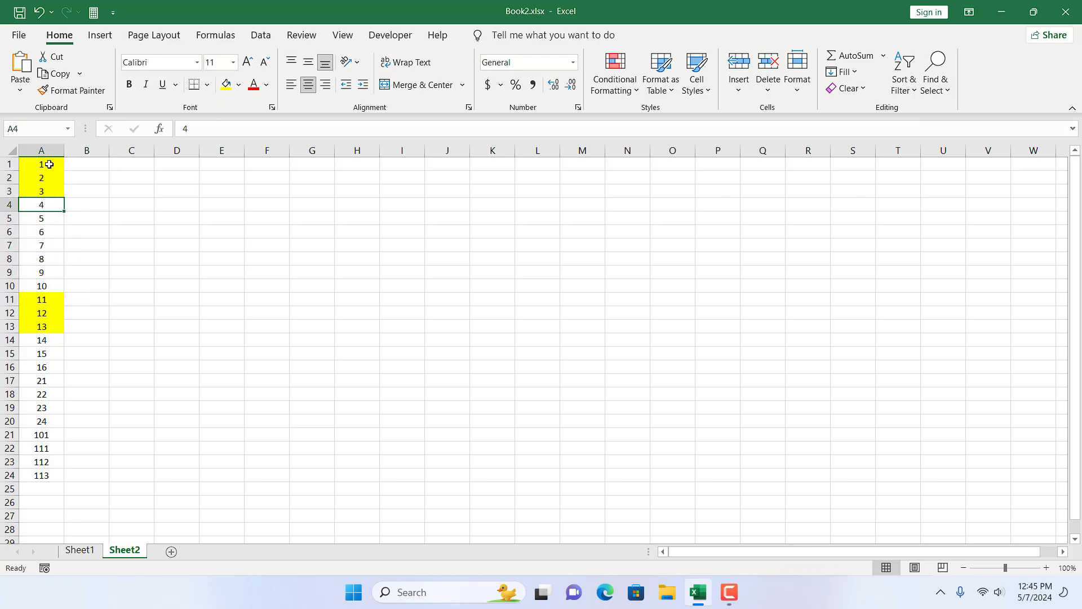
{"action": "left_click_drag", "start_coordinate": [44, 165], "coordinate": [46, 193]}
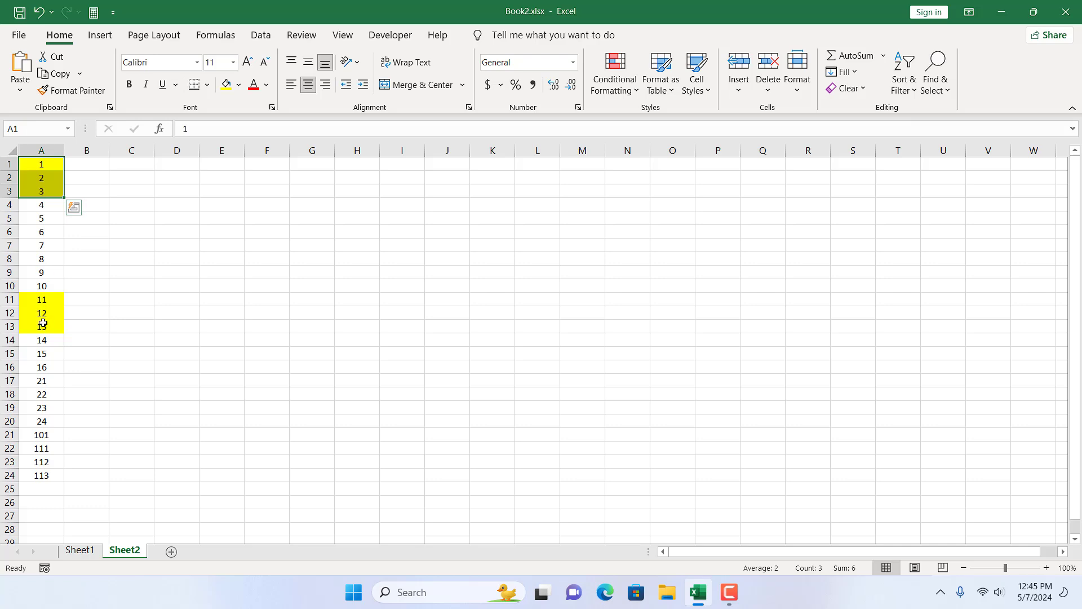
{"action": "left_click_drag", "start_coordinate": [41, 299], "coordinate": [35, 333]}
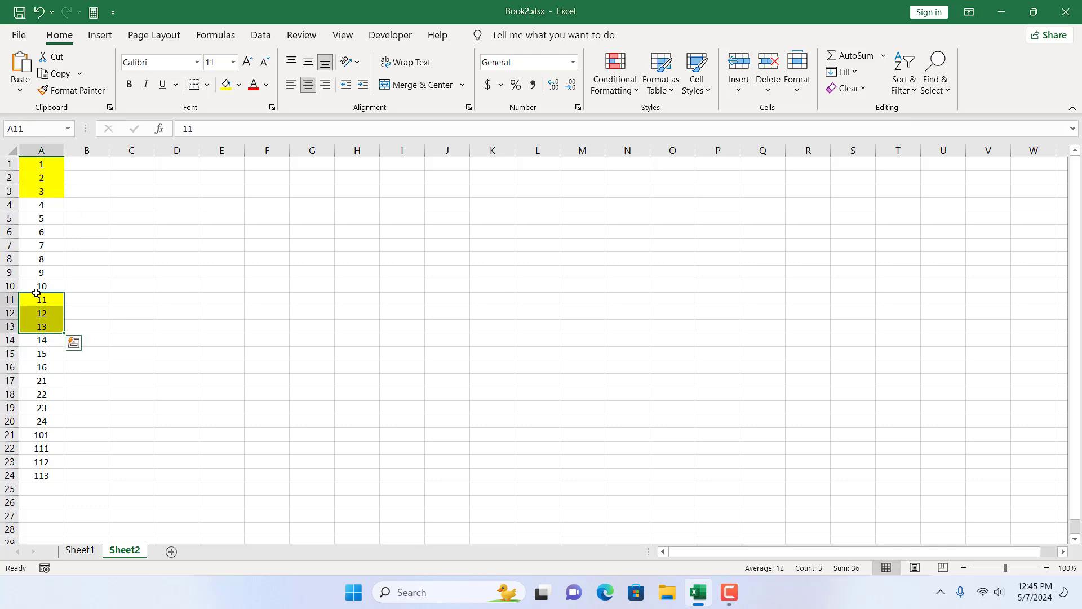
{"action": "left_click_drag", "start_coordinate": [34, 209], "coordinate": [29, 261]}
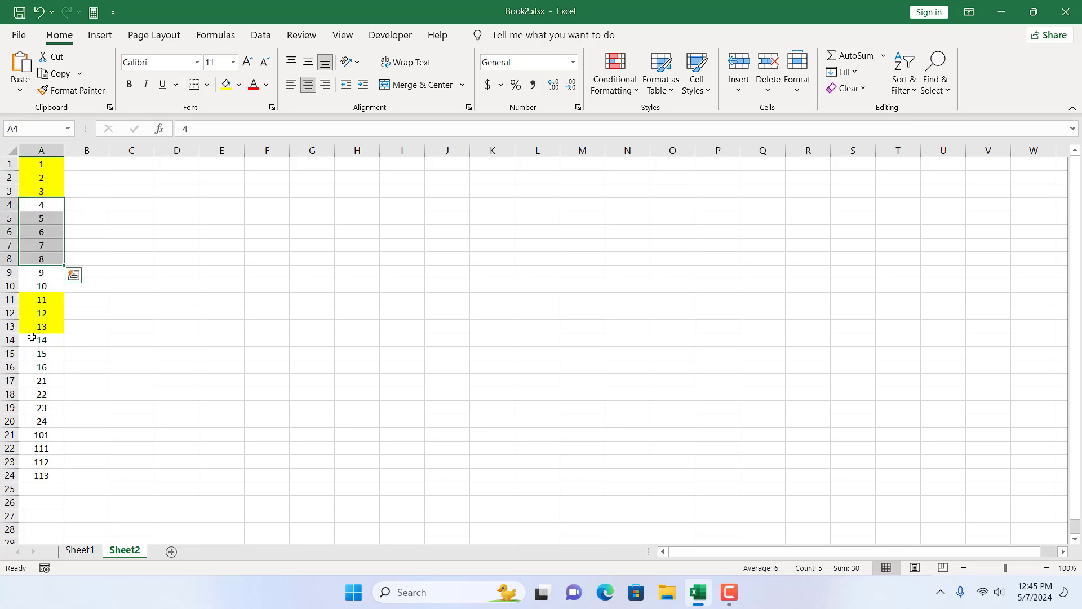
{"action": "left_click_drag", "start_coordinate": [32, 338], "coordinate": [43, 449]}
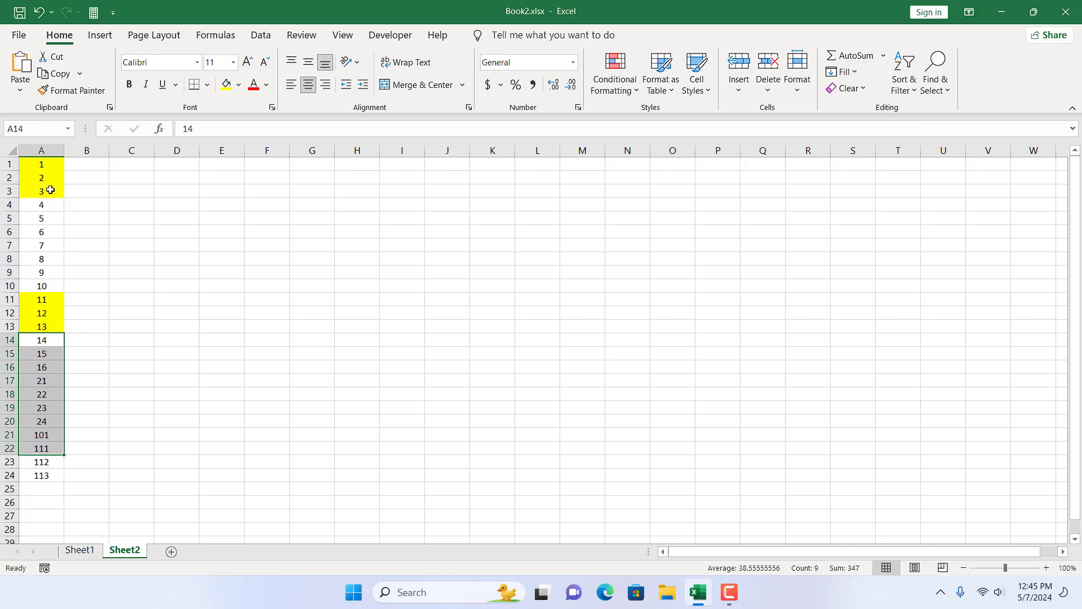
Give cell E5 a left border.
{"action": "left_click", "coordinate": [221, 217]}
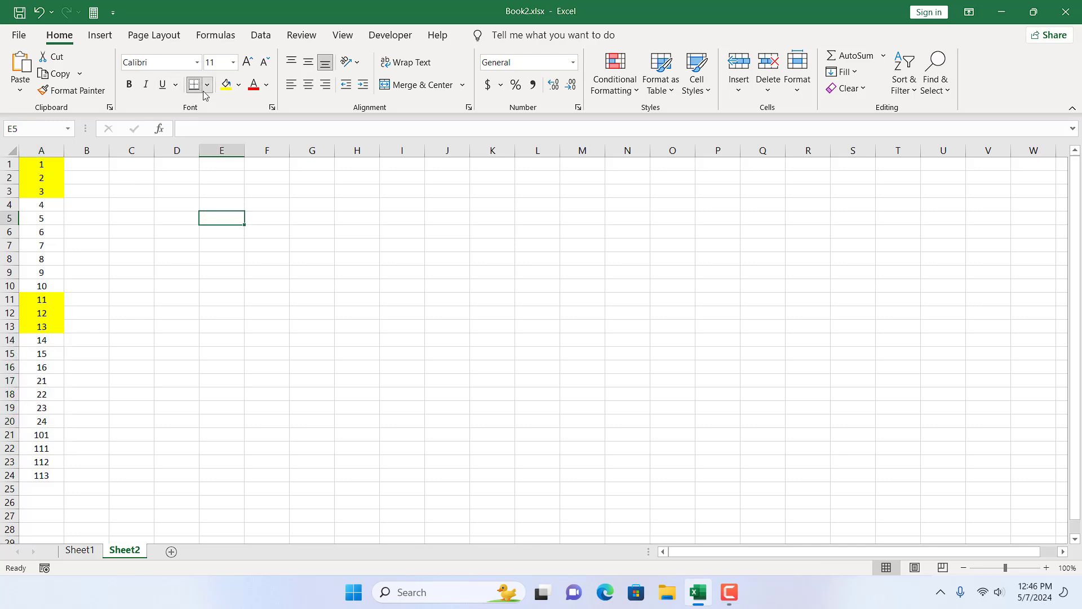
{"action": "left_click", "coordinate": [208, 85]}
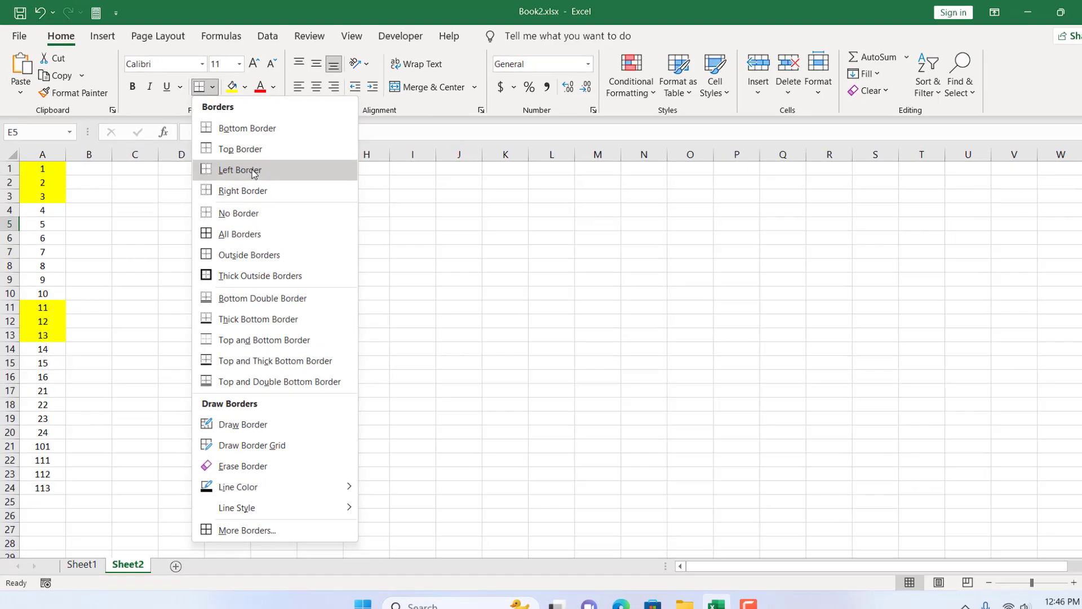
{"action": "left_click", "coordinate": [242, 166]}
Widen column E considerably, then select the first three numbers in column A.
{"action": "left_click_drag", "start_coordinate": [244, 150], "coordinate": [316, 147]}
{"action": "left_click_drag", "start_coordinate": [549, 257], "coordinate": [549, 257]}
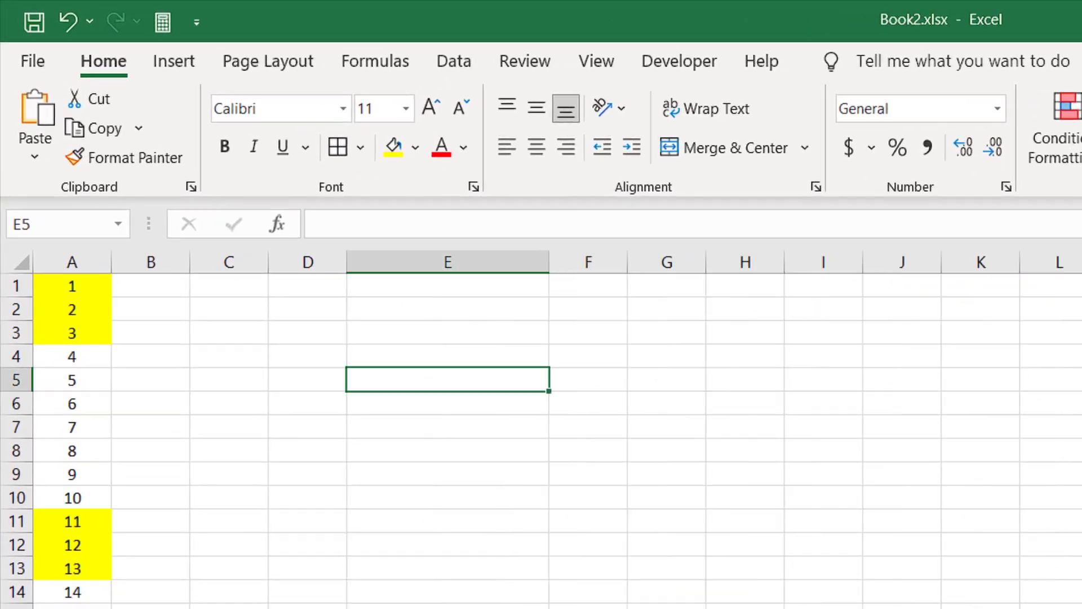
{"action": "left_click_drag", "start_coordinate": [89, 282], "coordinate": [93, 326]}
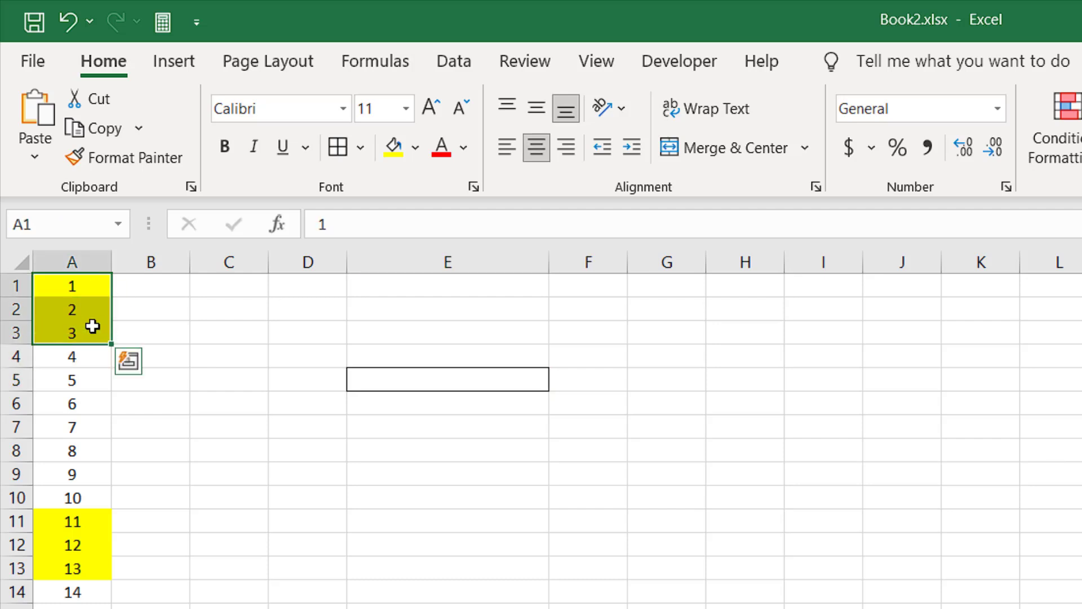
In E5, build the formula =CHOOSE(A1,"st","nd","rd" using A1 as the index.
{"action": "left_click", "coordinate": [396, 382]}
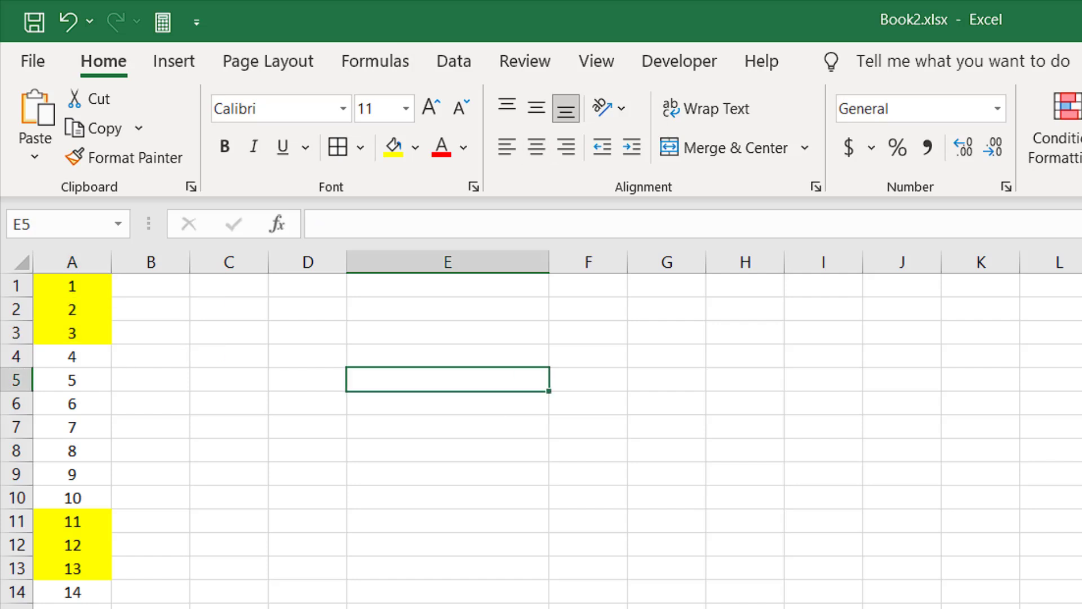
{"action": "type", "text": "=Coh"}
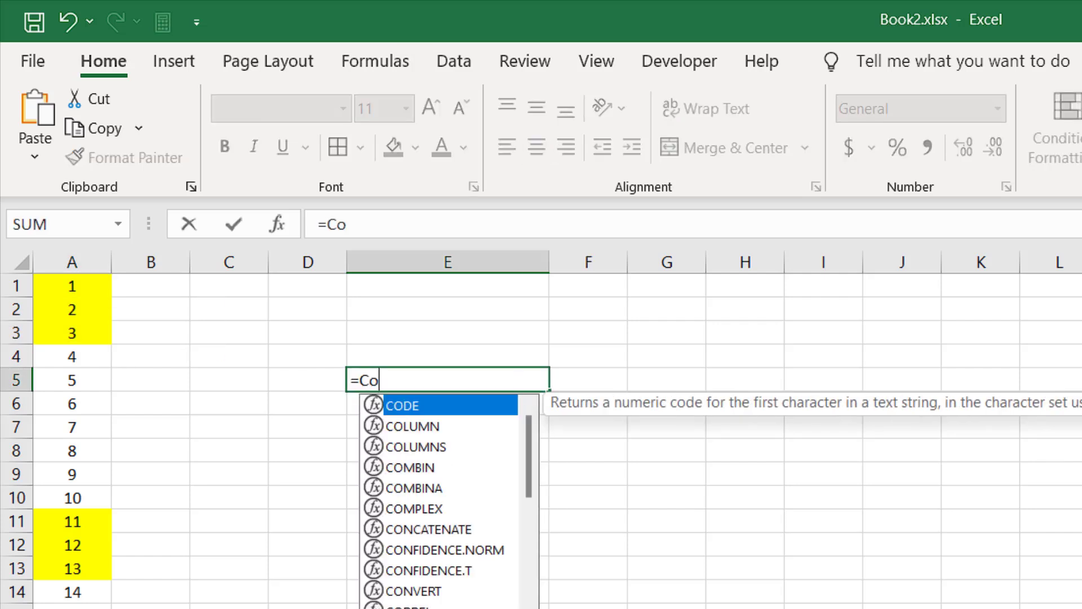
{"action": "key", "text": "BackSpace"}
{"action": "key", "text": "BackSpace"}
{"action": "type", "text": "hoo"}
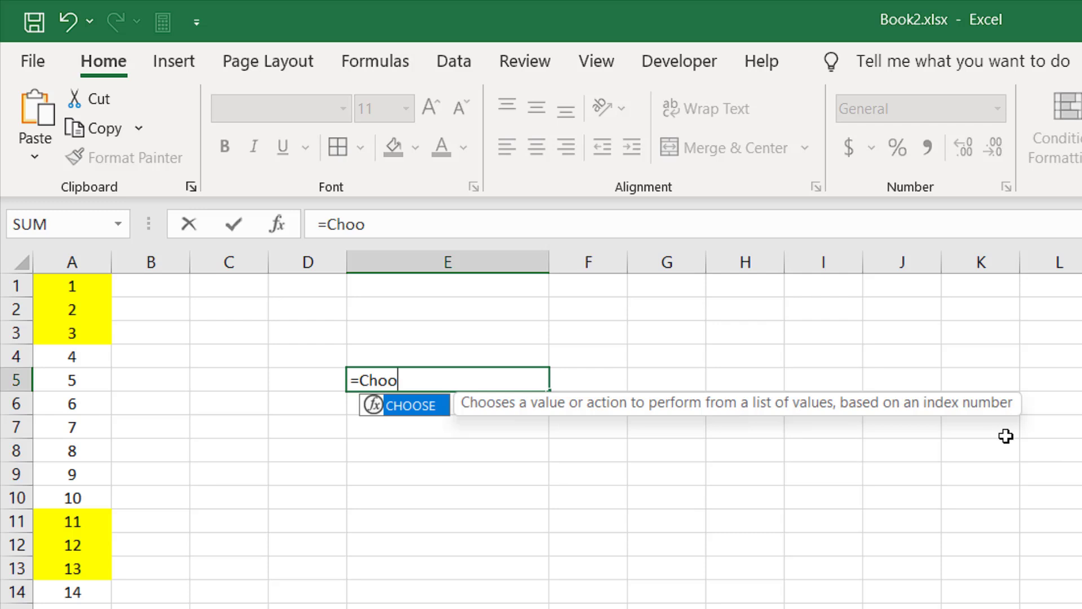
{"action": "double_click", "coordinate": [421, 420]}
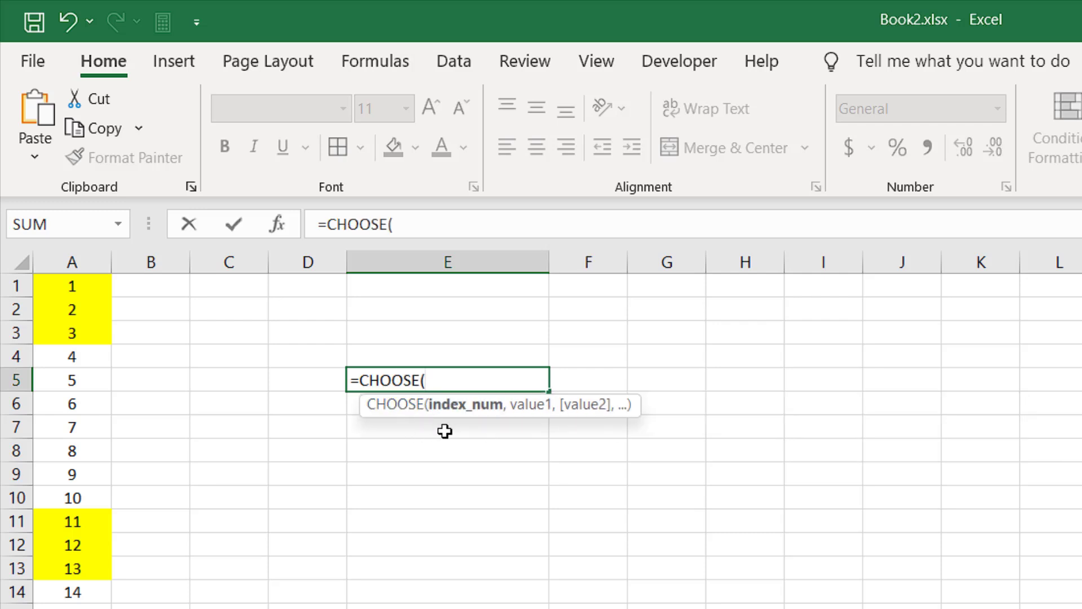
{"action": "left_click", "coordinate": [40, 286]}
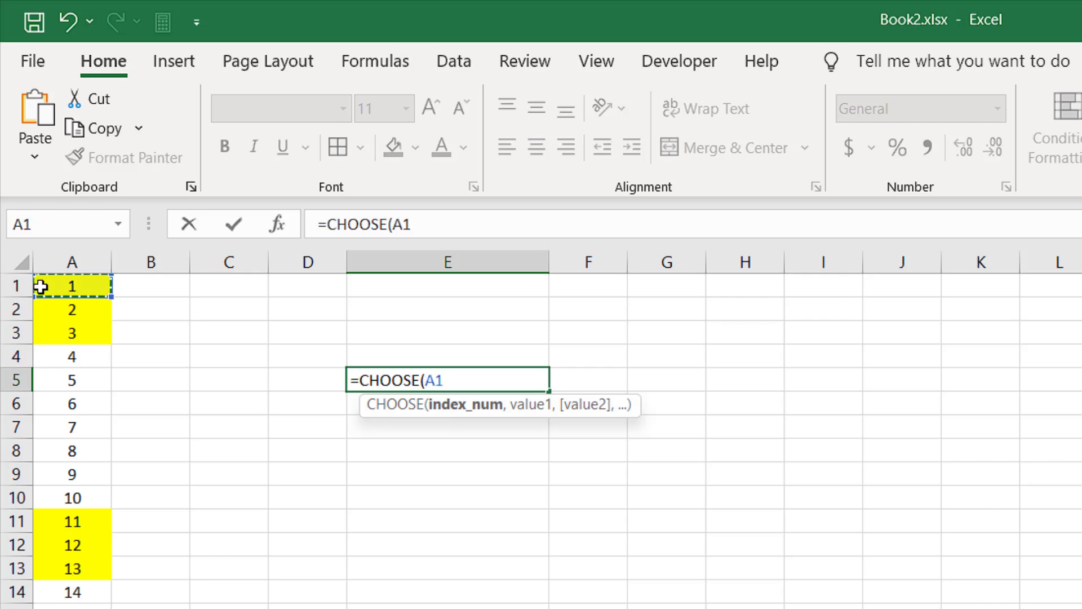
{"action": "type", "text": ","}
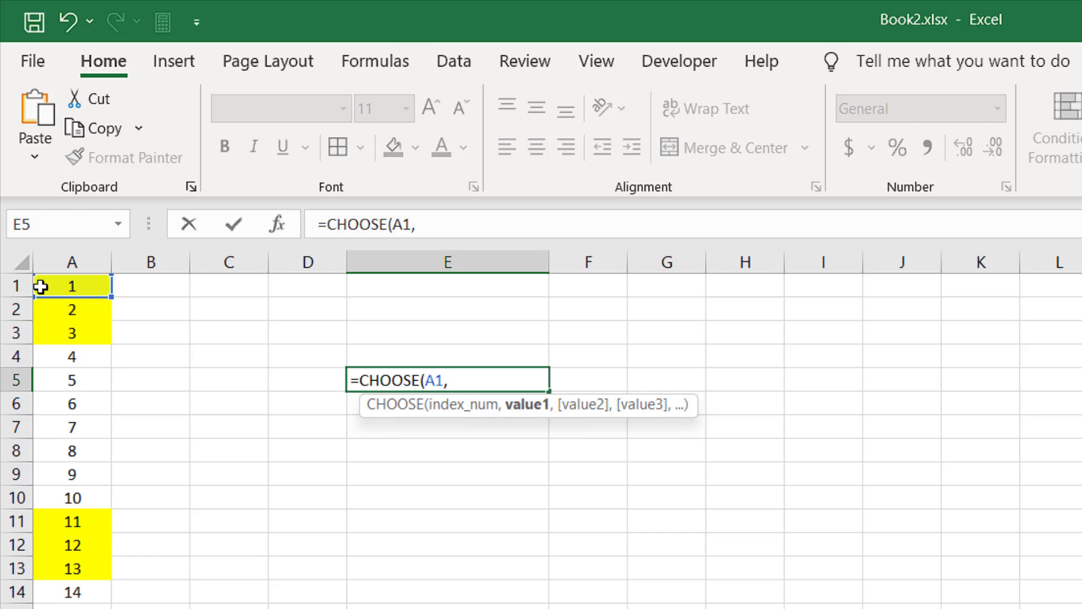
{"action": "left_click", "coordinate": [429, 225]}
{"action": "type", "text": "\"s"}
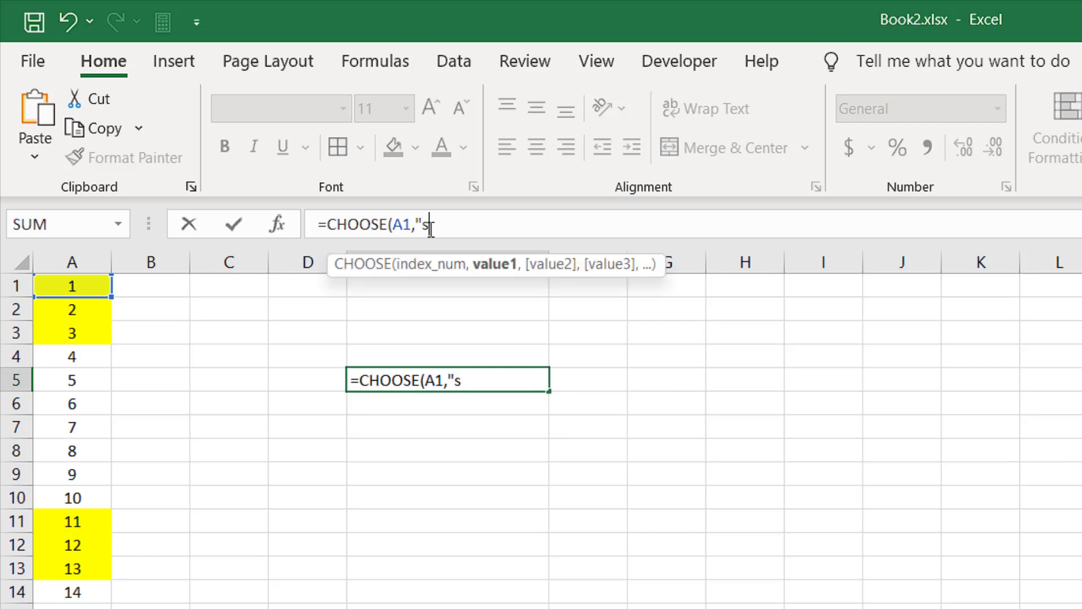
{"action": "type", "text": "t\","}
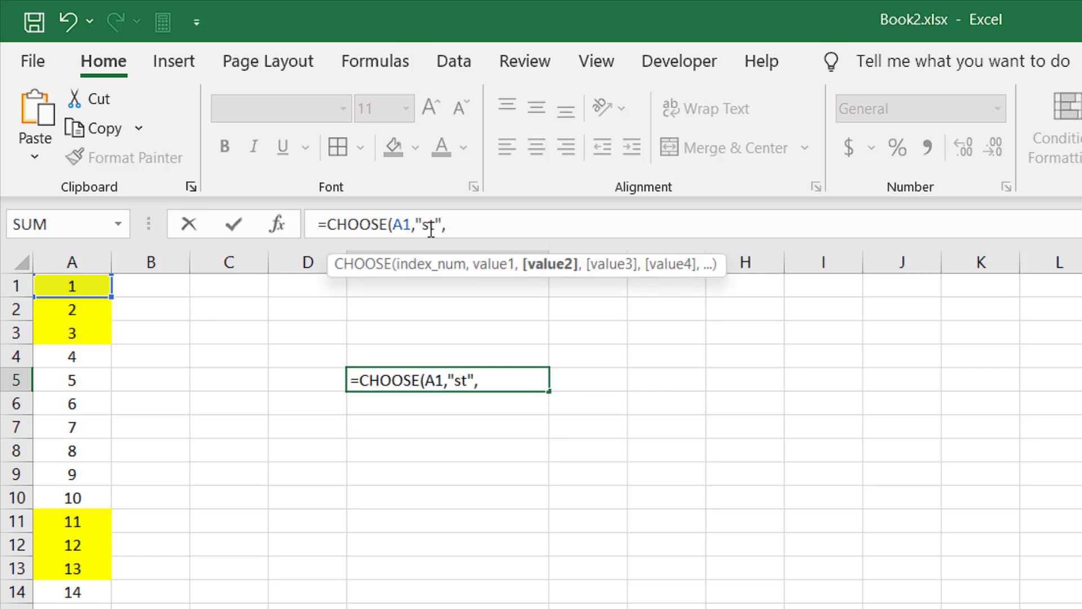
{"action": "type", "text": "\"nd\","}
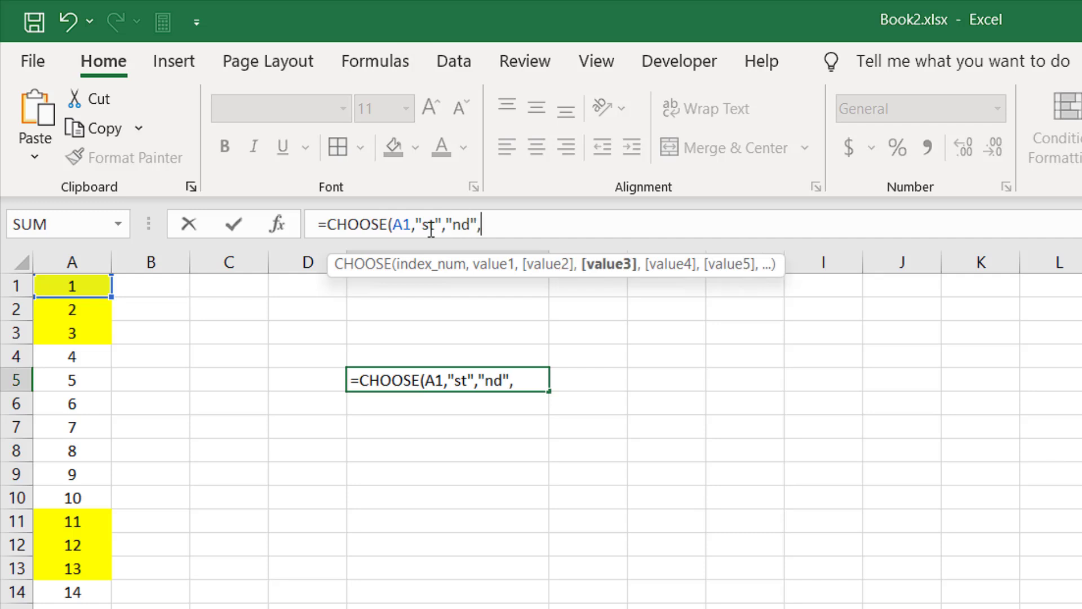
{"action": "type", "text": "\"rd\""}
Close and confirm the CHOOSE formula, then test A1 with 2 and 3 (nd, rd).
{"action": "type", "text": ")"}
{"action": "key", "text": "Return"}
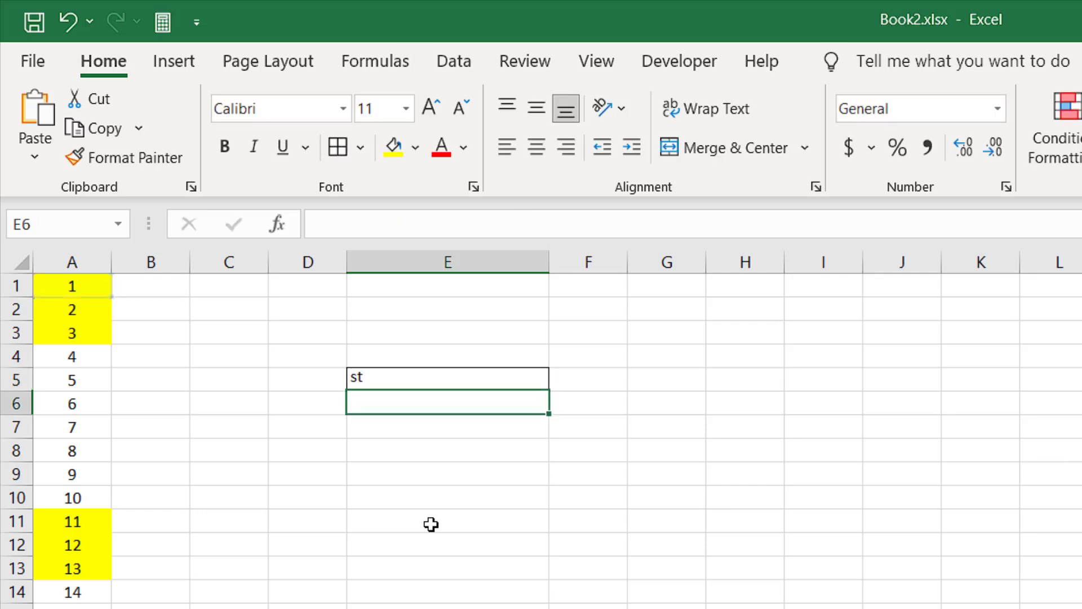
{"action": "left_click", "coordinate": [85, 286]}
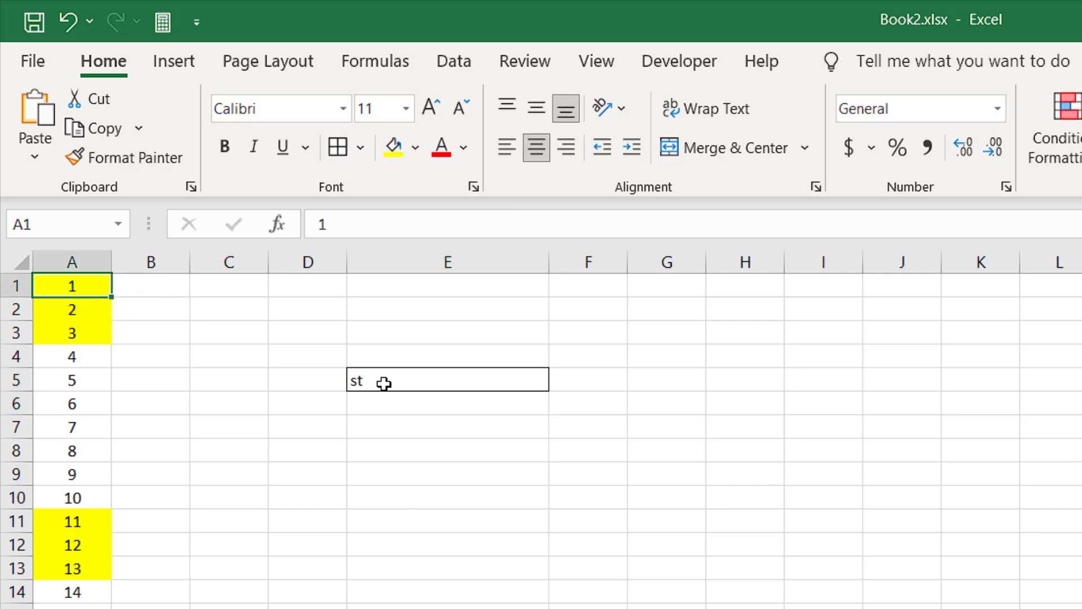
{"action": "type", "text": "2"}
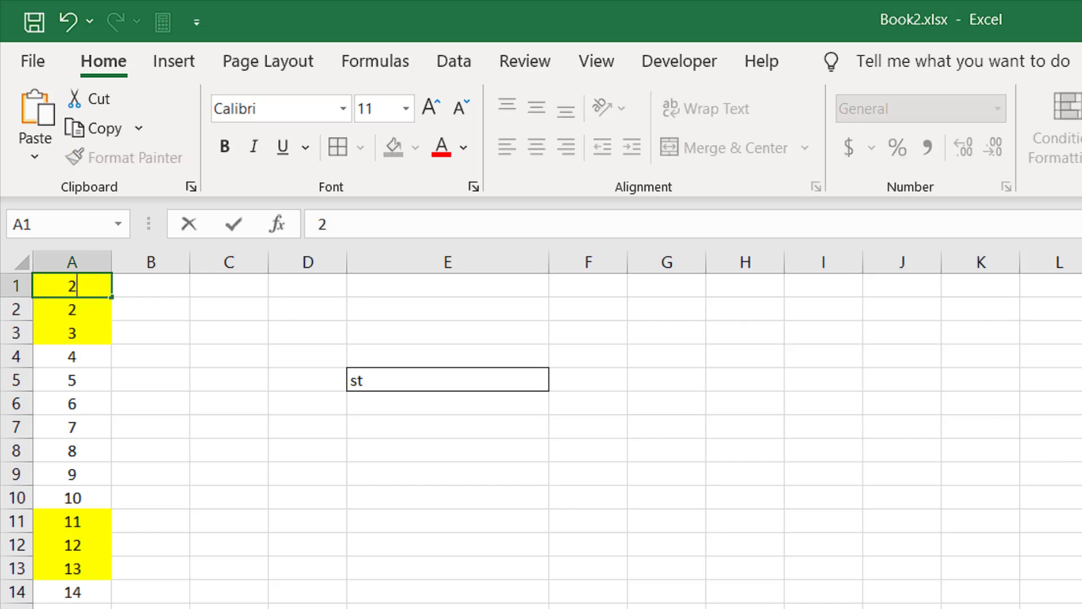
{"action": "key", "text": "Return"}
{"action": "left_click", "coordinate": [72, 333]}
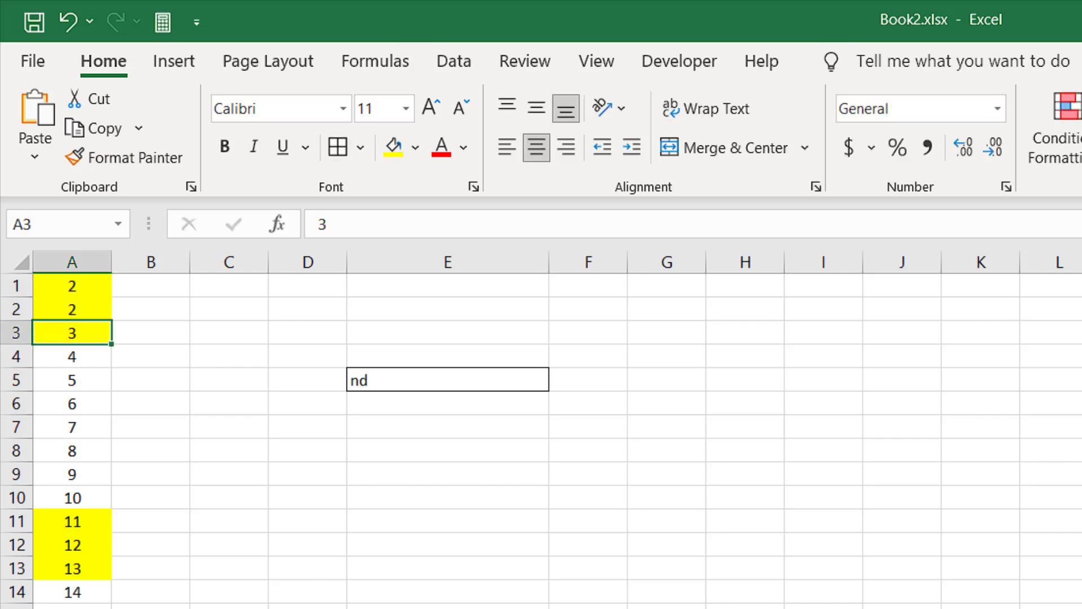
{"action": "left_click", "coordinate": [72, 286]}
{"action": "type", "text": "3"}
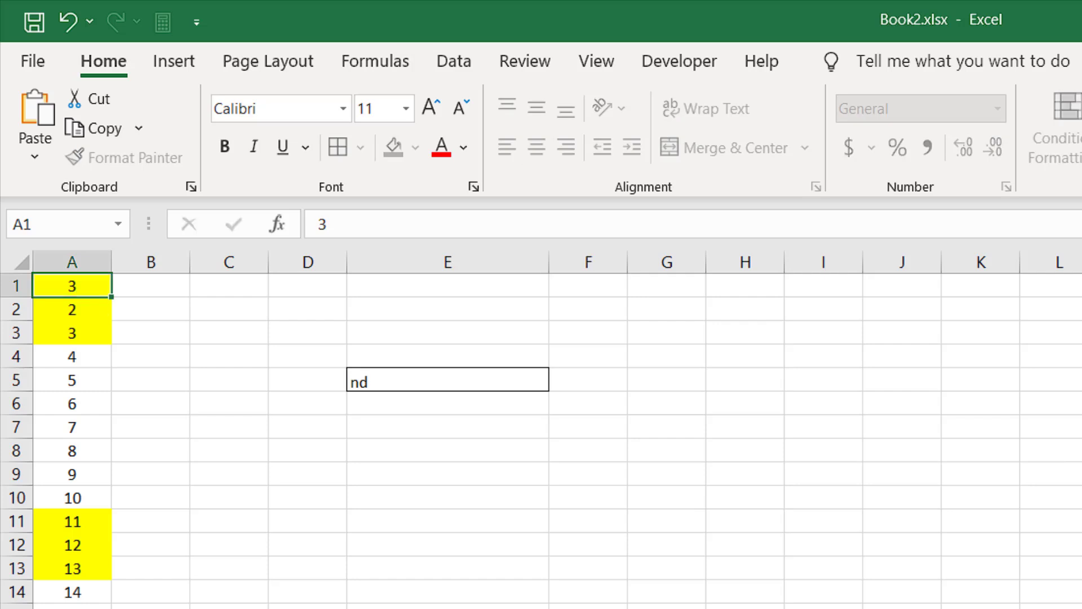
{"action": "key", "text": "Return"}
Try 4 in A1, which gives #VALUE!, then reset A1 to 1.
{"action": "left_click", "coordinate": [72, 285]}
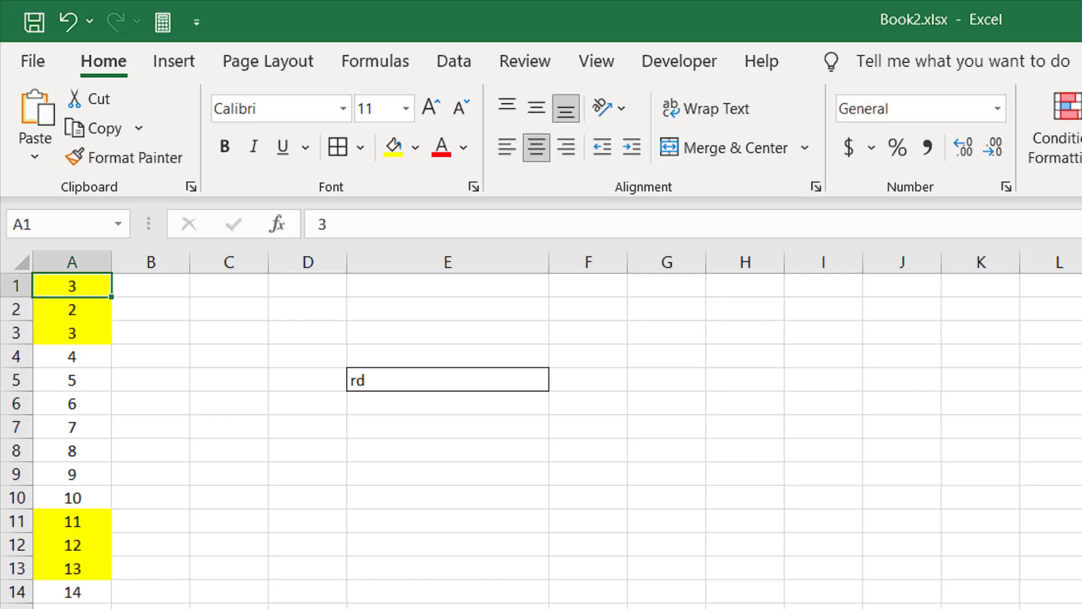
{"action": "type", "text": "4"}
{"action": "key", "text": "Return"}
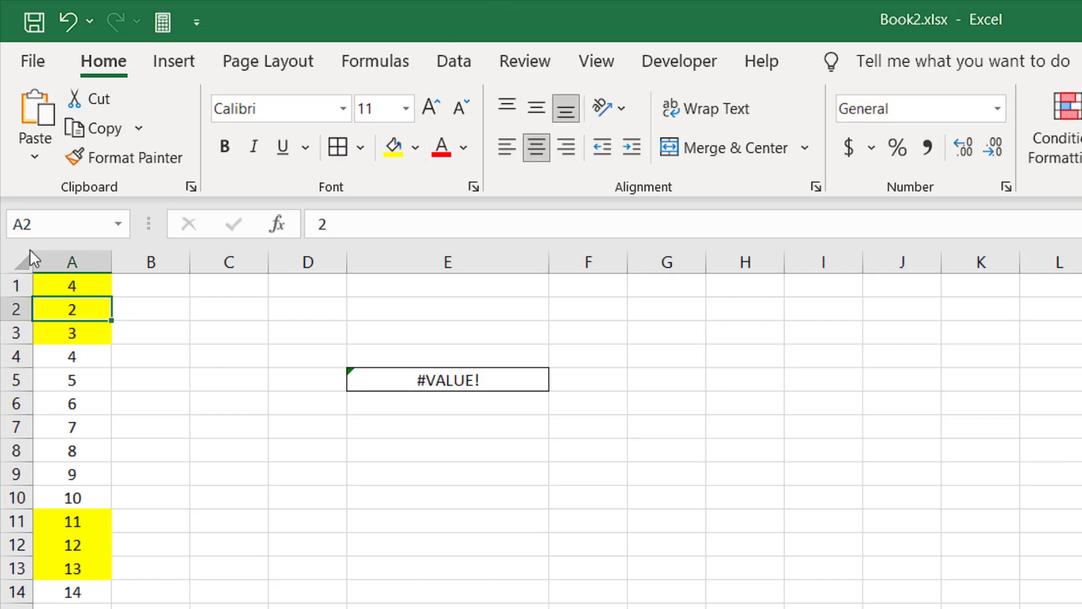
{"action": "left_click", "coordinate": [85, 285]}
{"action": "type", "text": "1"}
Start wrapping E5's CHOOSE formula in IFERROR.
{"action": "left_click", "coordinate": [401, 423]}
{"action": "left_click", "coordinate": [400, 382]}
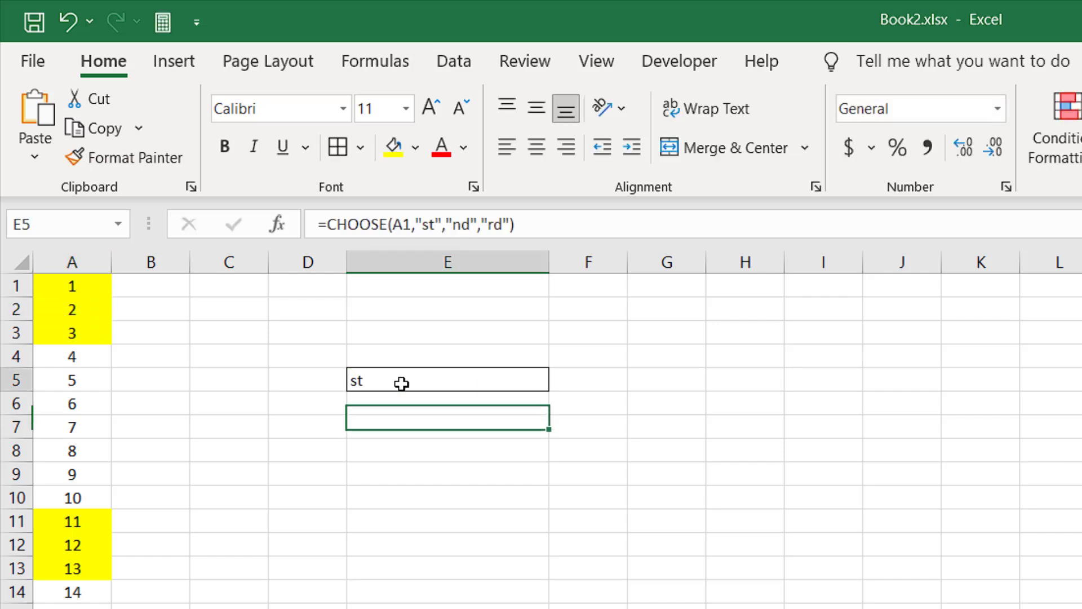
{"action": "left_click", "coordinate": [325, 224]}
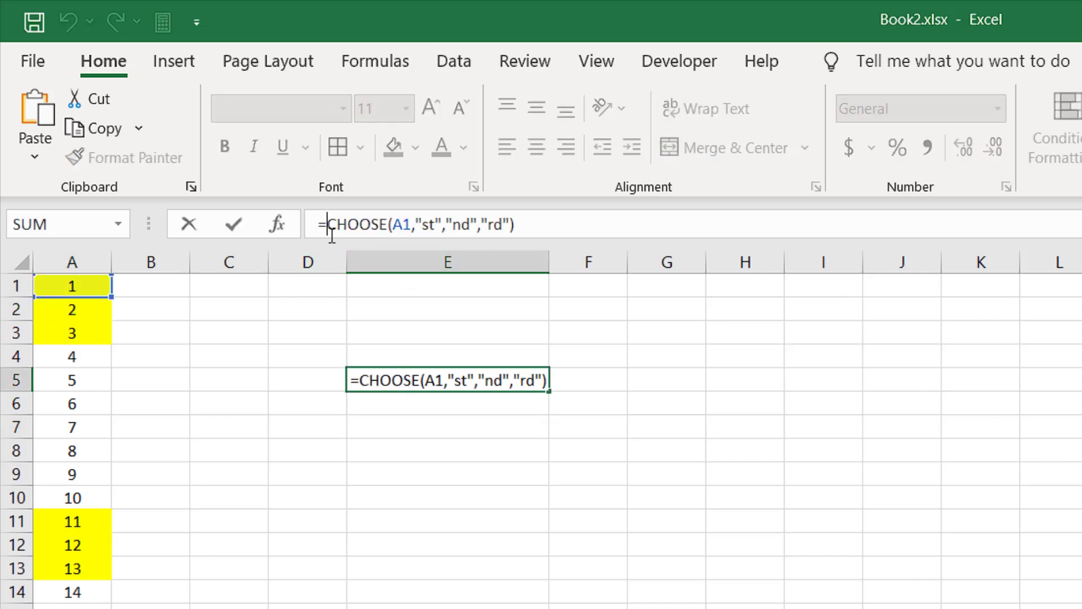
{"action": "type", "text": "If"}
{"action": "double_click", "coordinate": [378, 286]}
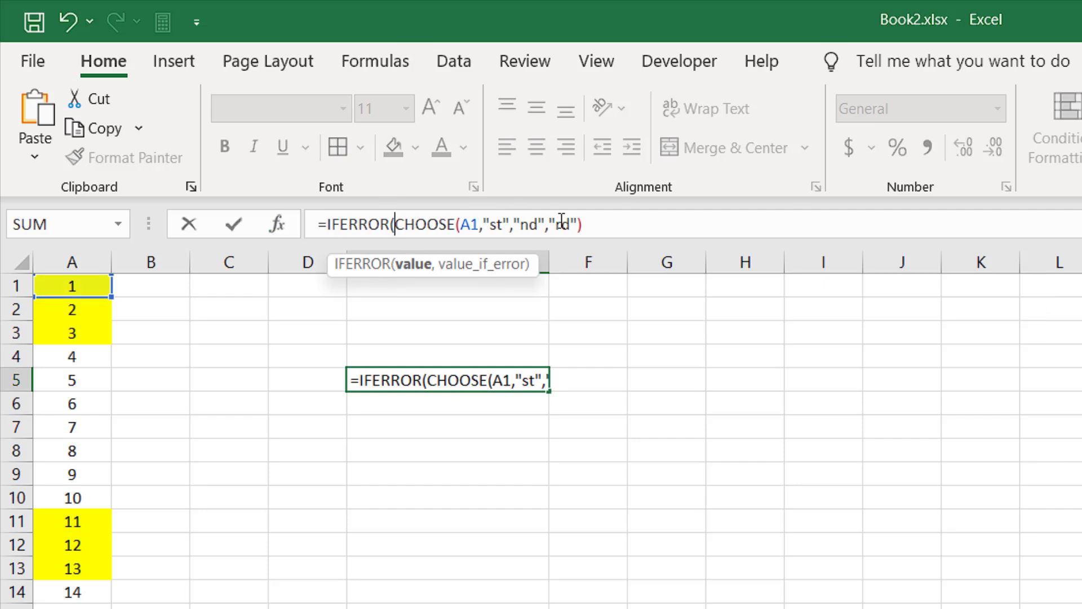
Finish E5 as =IFERROR(CHOOSE(A1,"st","nd","rd"),"th") with "th" as the fallback.
{"action": "left_click", "coordinate": [600, 222]}
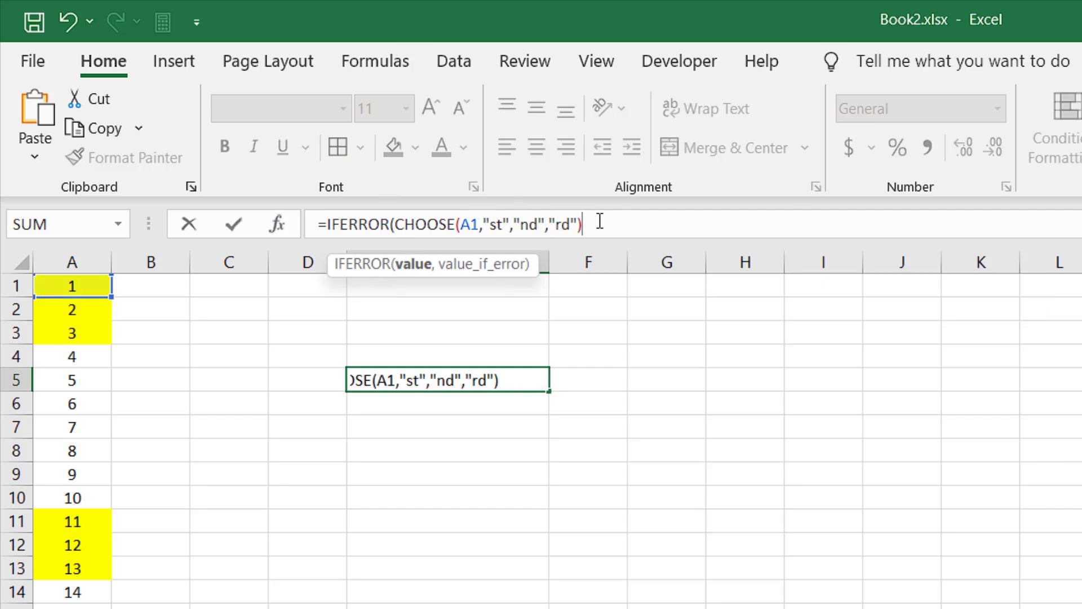
{"action": "type", "text": ","}
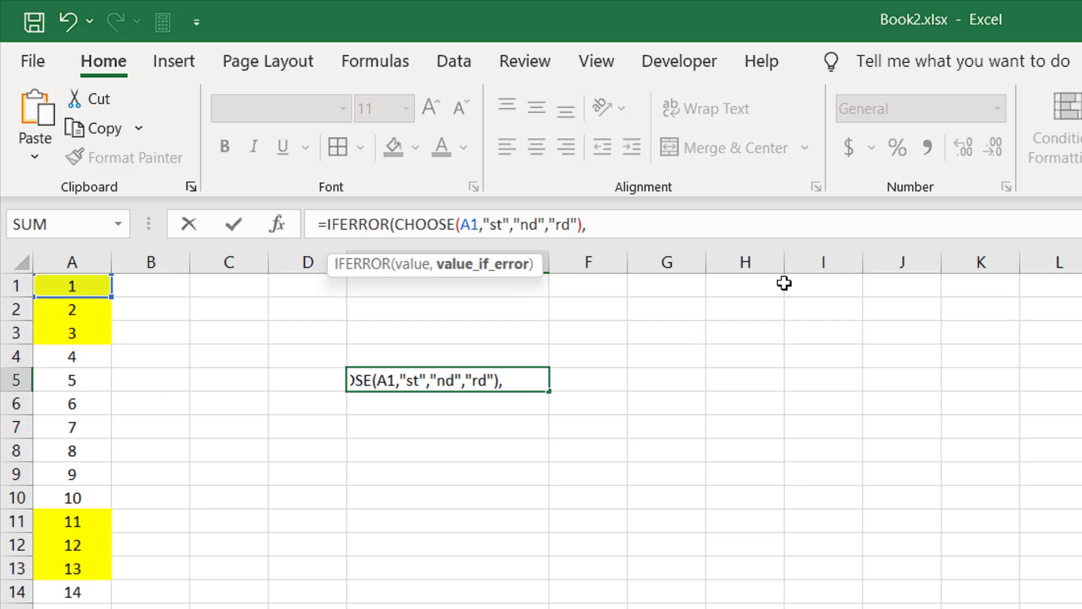
{"action": "type", "text": "\"th\")"}
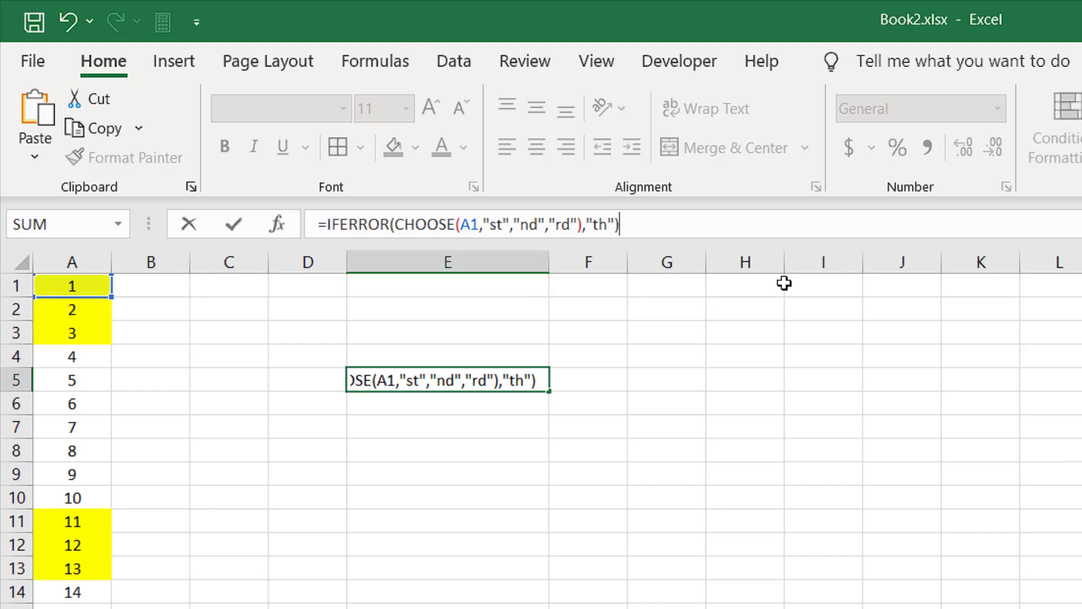
{"action": "key", "text": "Return"}
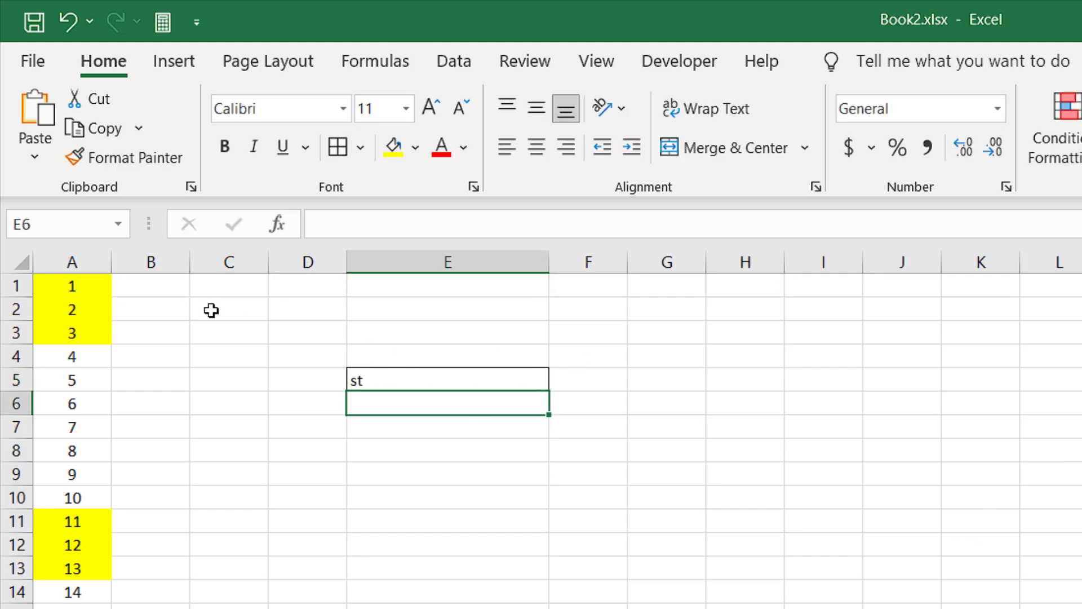
Test A1 with 4, 6 and 10, each giving th in E5.
{"action": "left_click", "coordinate": [87, 294]}
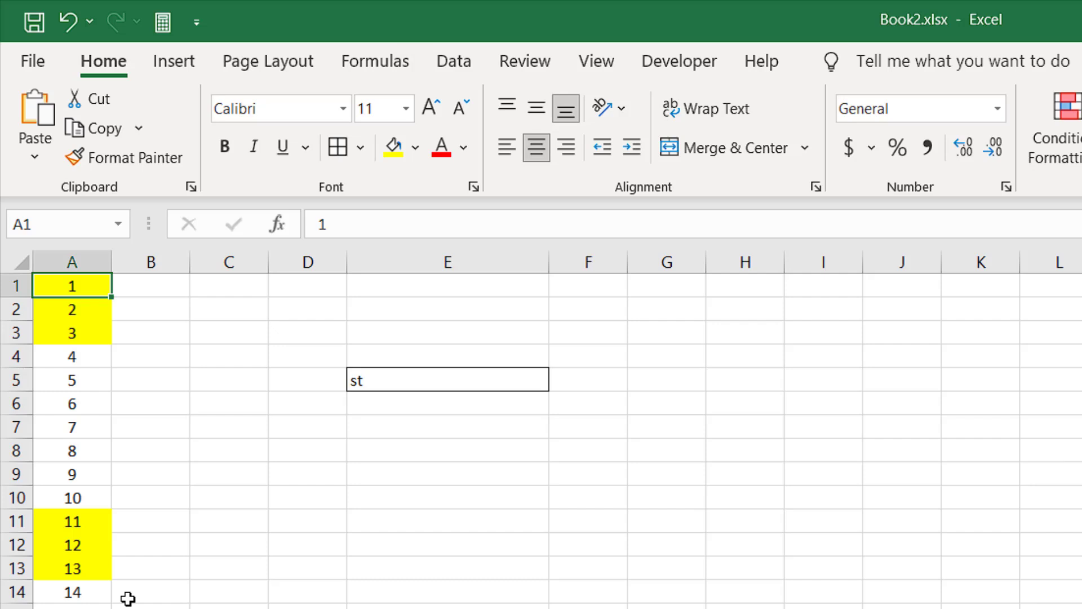
{"action": "type", "text": "4"}
{"action": "key", "text": "Return"}
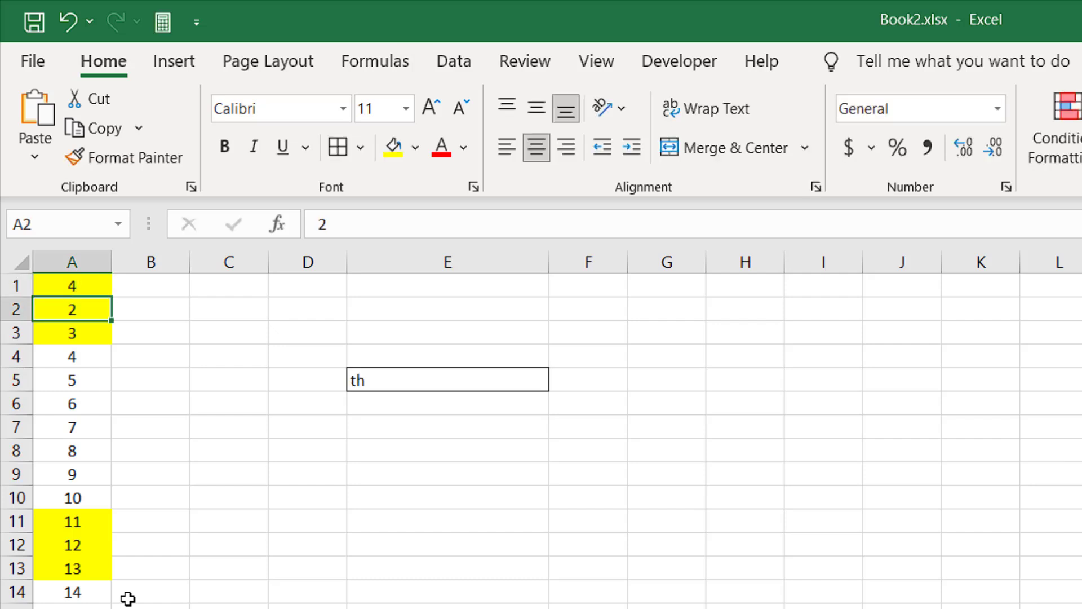
{"action": "key", "text": "Up"}
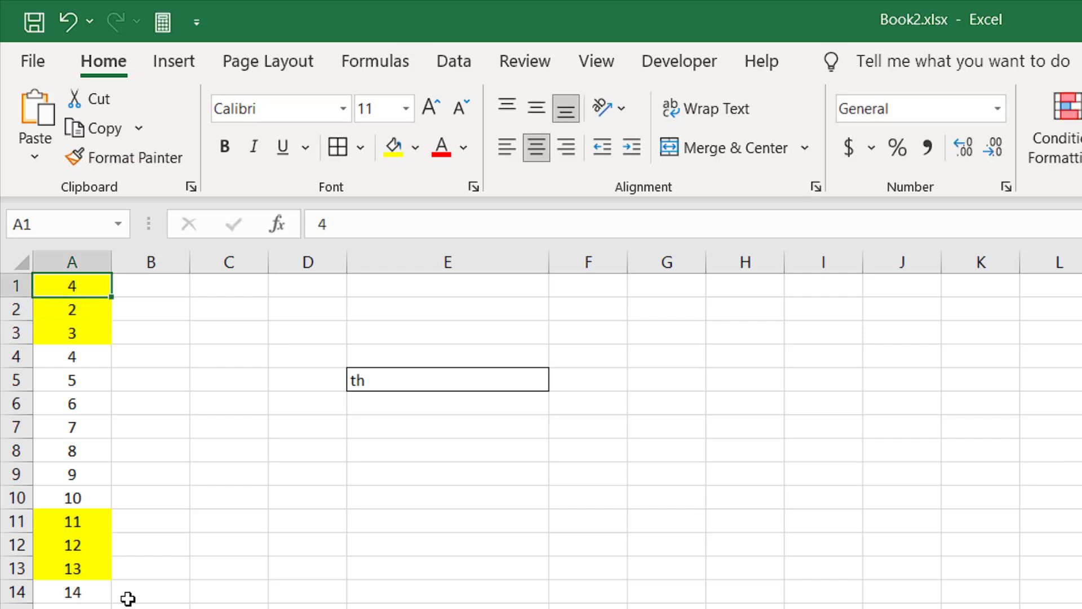
{"action": "type", "text": "6"}
{"action": "key", "text": "Return"}
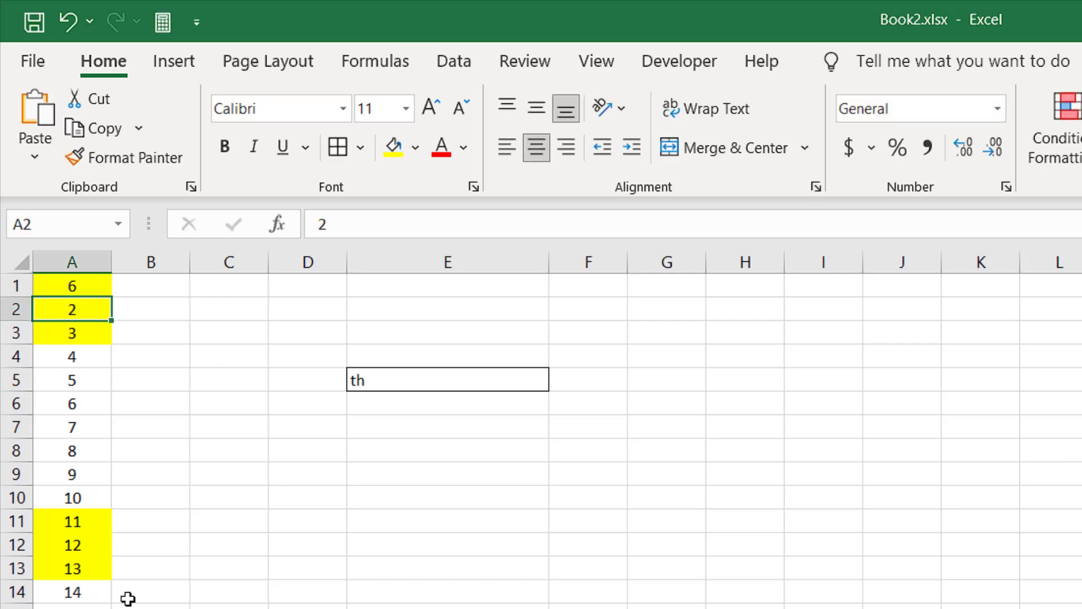
{"action": "key", "text": "Down"}
{"action": "key", "text": "Up"}
{"action": "key", "text": "Up"}
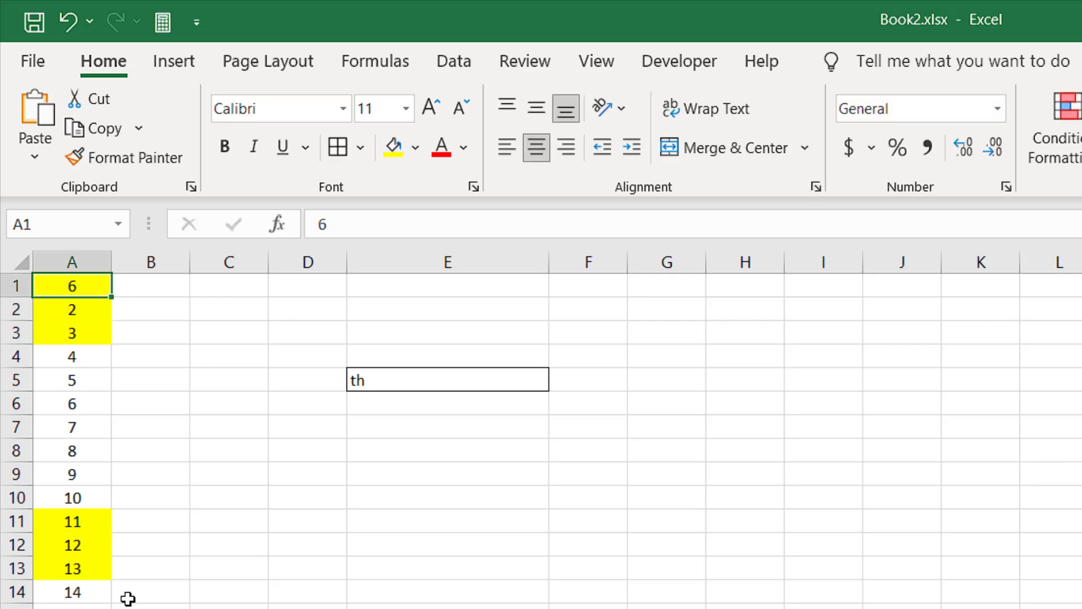
{"action": "type", "text": "10"}
{"action": "key", "text": "Return"}
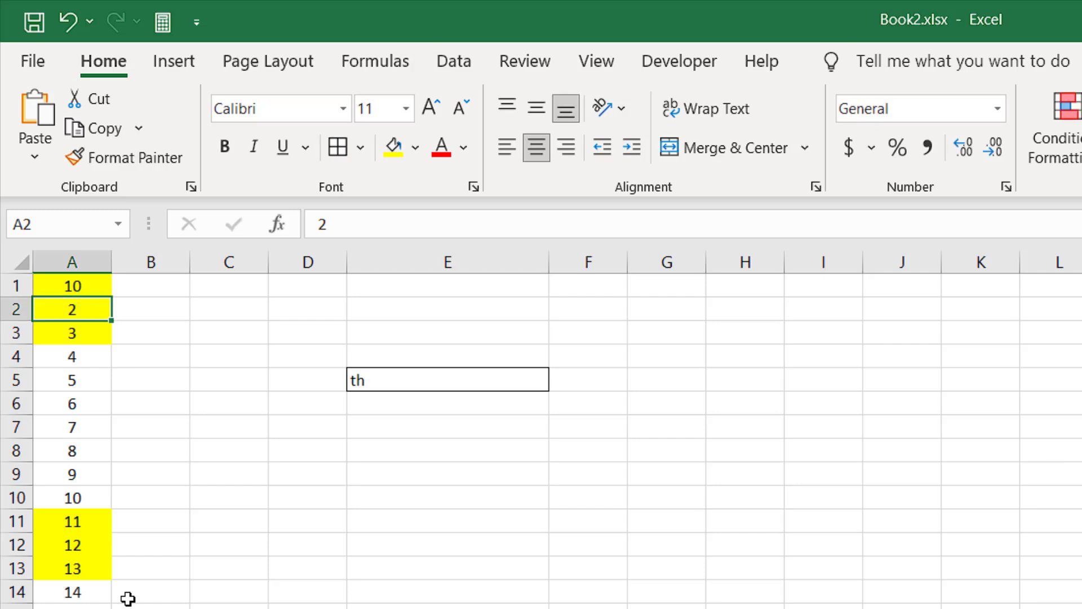
Test A1 with 11, 12, 13 and 21, noting 21 wrongly gives th.
{"action": "key", "text": "Up"}
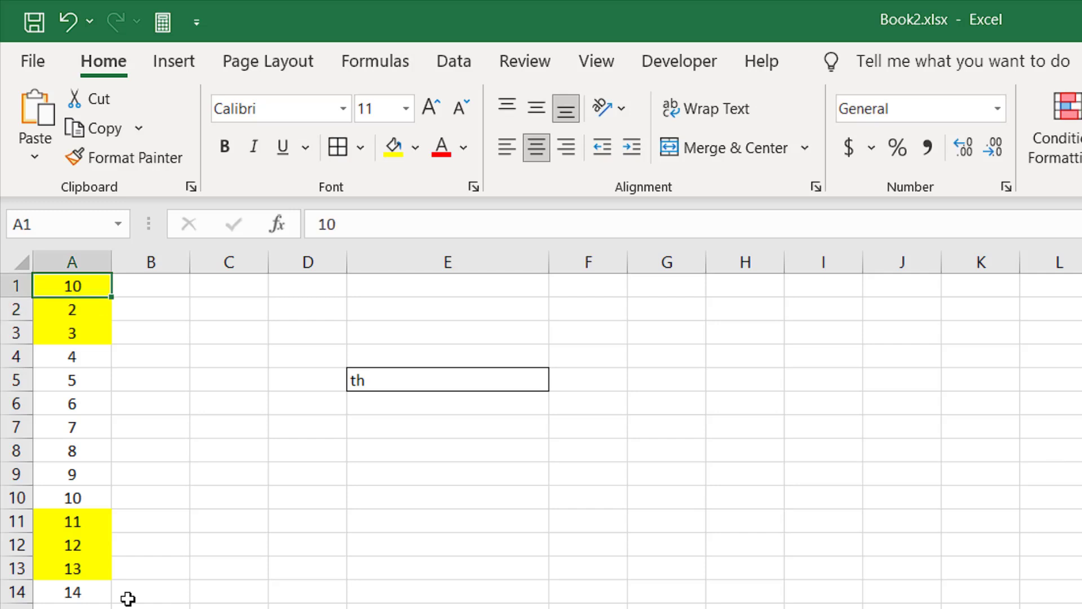
{"action": "type", "text": "11"}
{"action": "key", "text": "Return"}
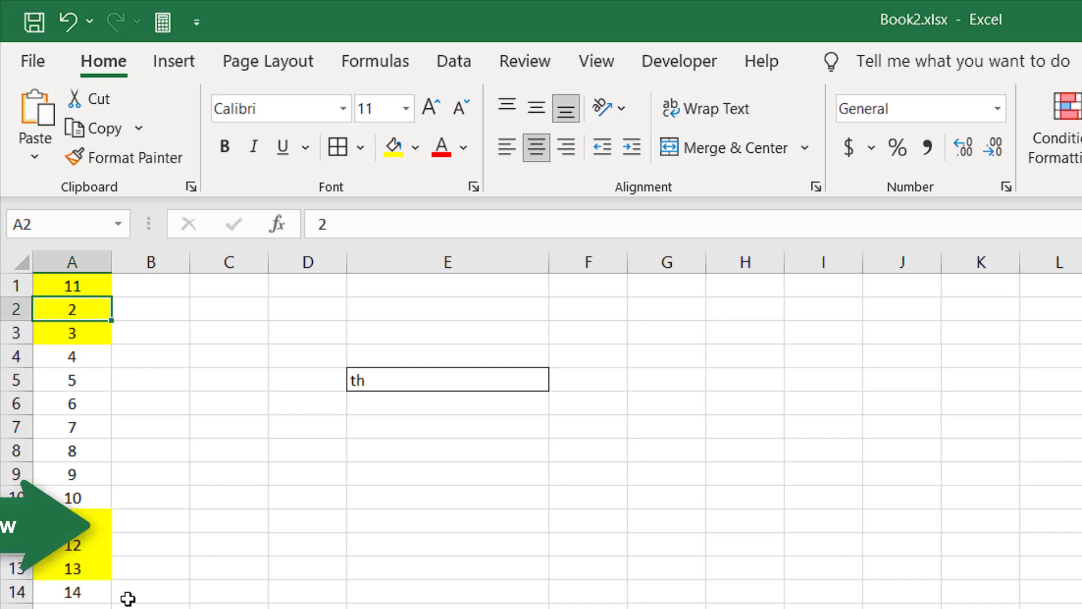
{"action": "key", "text": "Up"}
{"action": "type", "text": "12"}
{"action": "key", "text": "Return"}
{"action": "key", "text": "Up"}
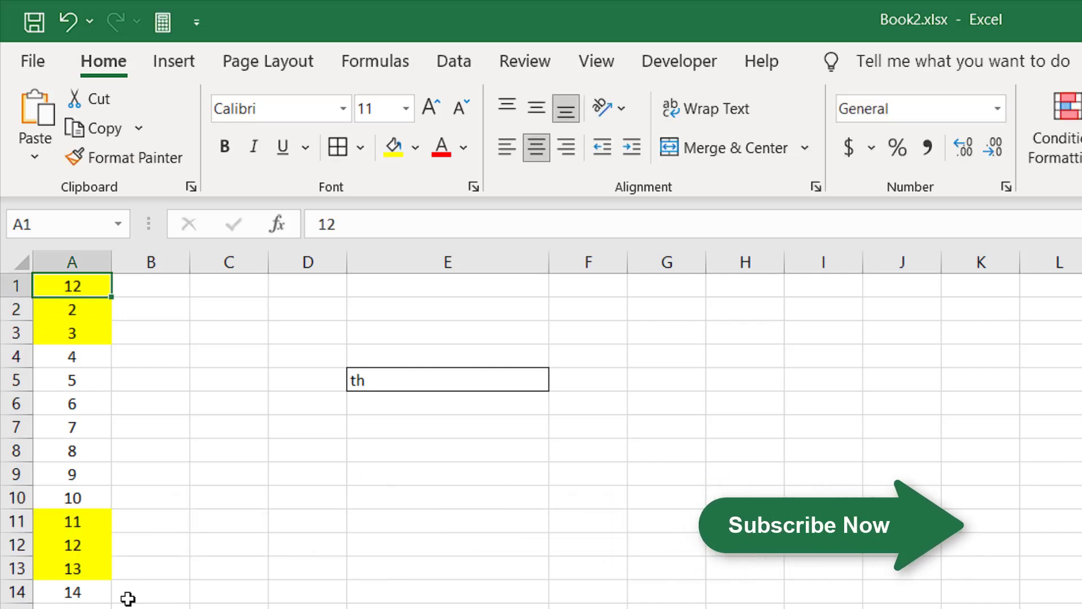
{"action": "type", "text": "13"}
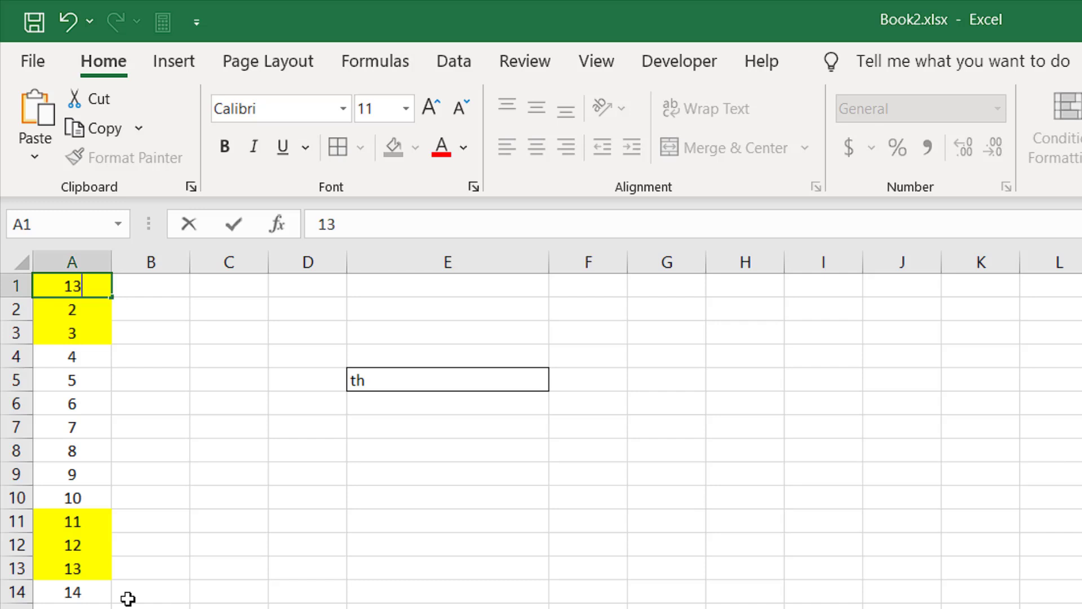
{"action": "key", "text": "Return"}
{"action": "key", "text": "Up"}
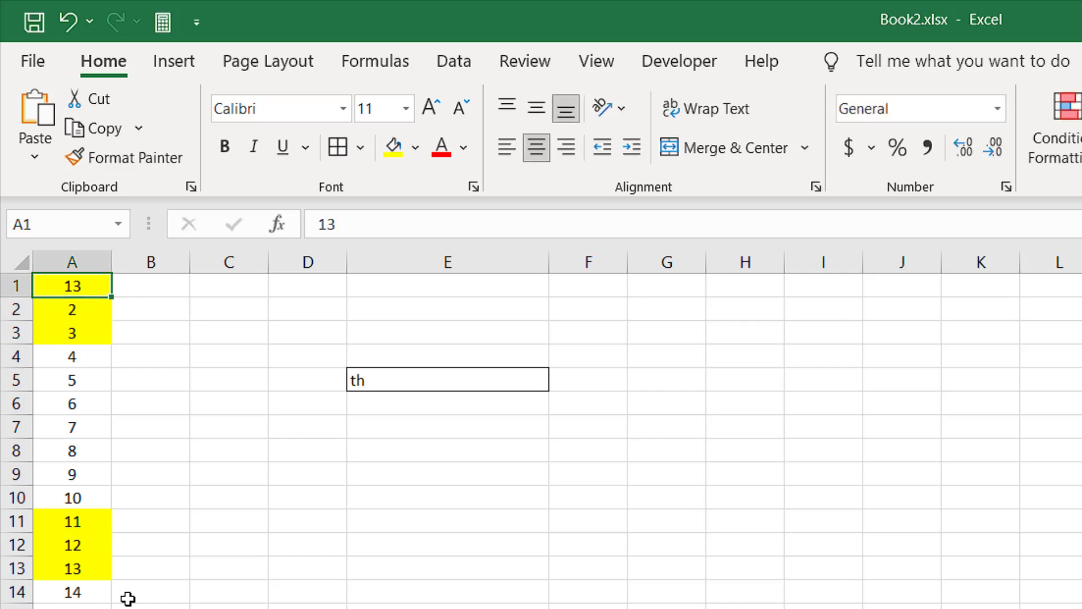
{"action": "type", "text": "21"}
{"action": "key", "text": "Return"}
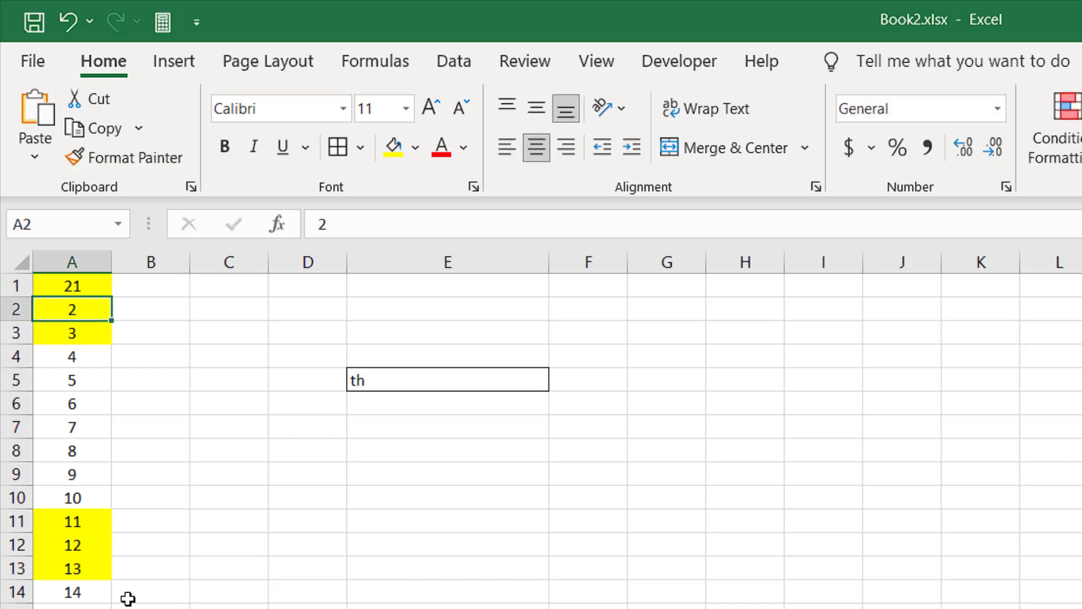
Retest A1 with 1, 2 and 3, and inspect E5's formula without changing it.
{"action": "key", "text": "Up"}
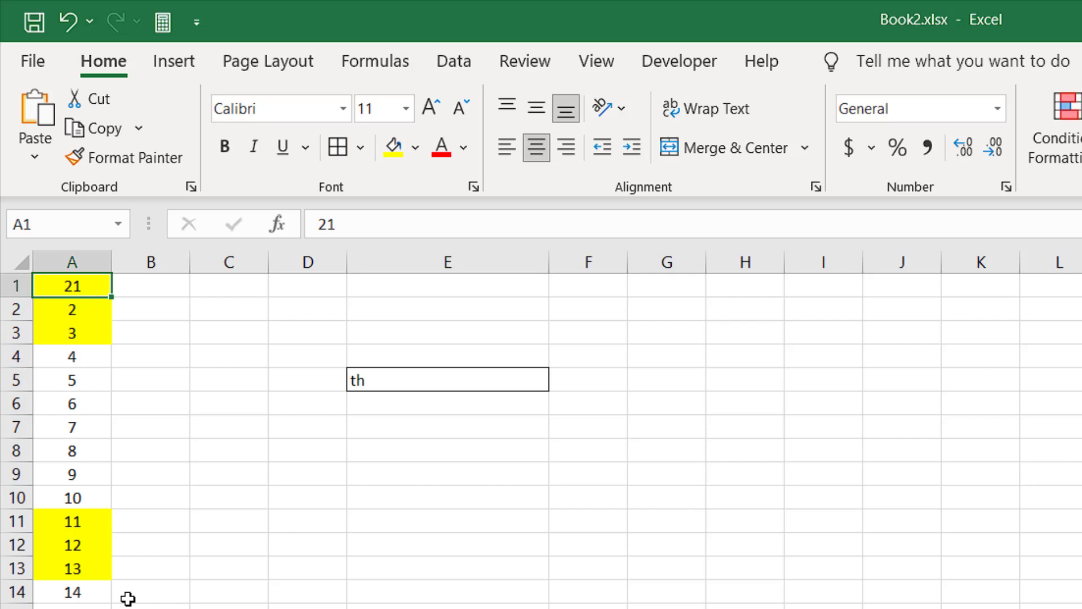
{"action": "type", "text": "1"}
{"action": "key", "text": "Return"}
{"action": "key", "text": "Up"}
{"action": "type", "text": "2"}
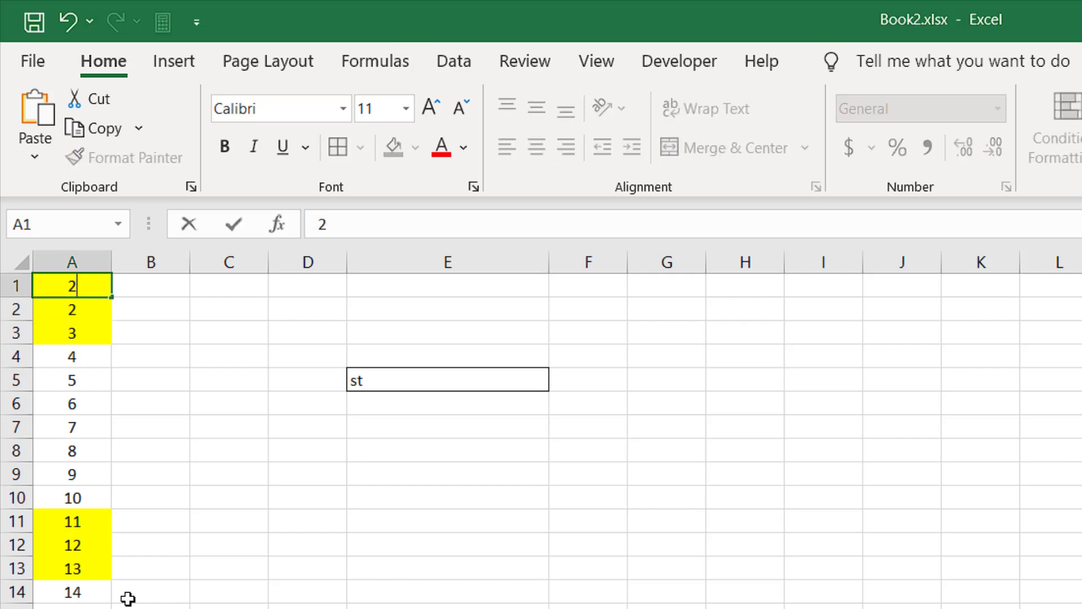
{"action": "key", "text": "Return"}
{"action": "key", "text": "Up"}
{"action": "type", "text": "3"}
{"action": "key", "text": "Return"}
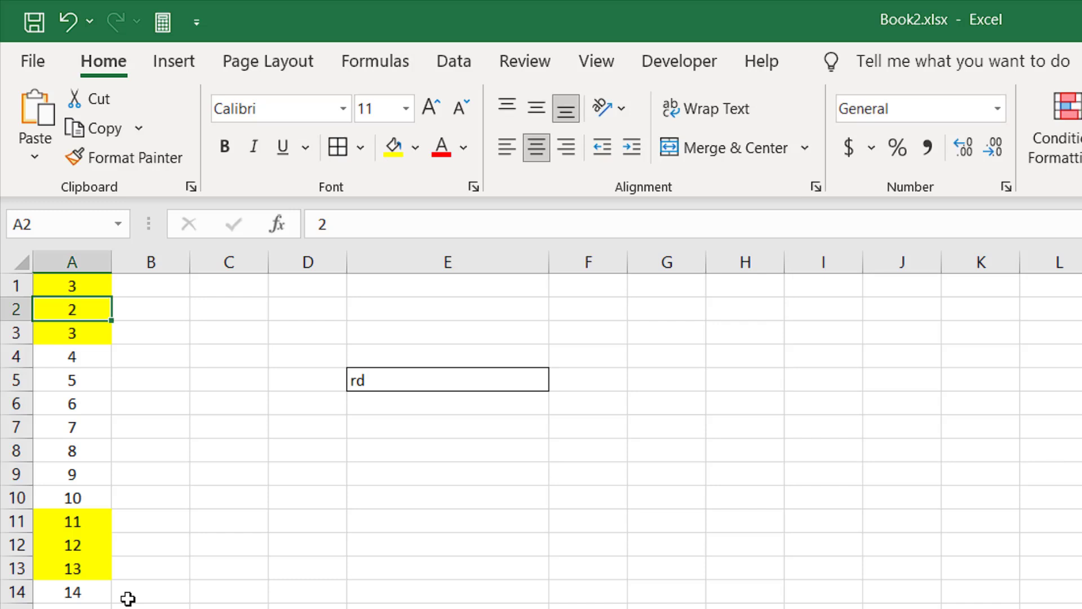
{"action": "key", "text": "Up"}
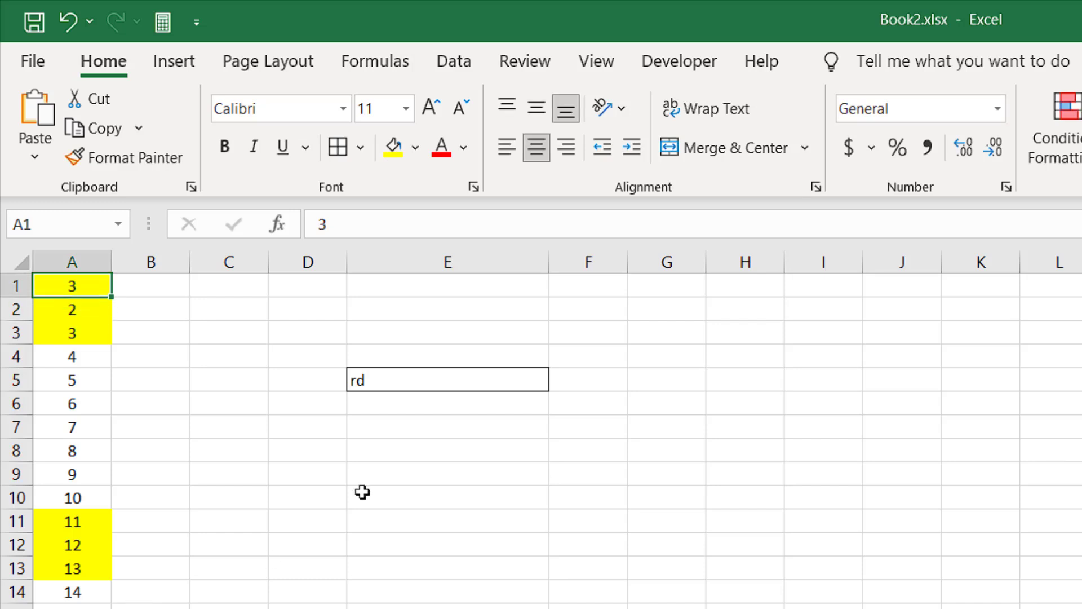
{"action": "double_click", "coordinate": [408, 379]}
{"action": "key", "text": "Return"}
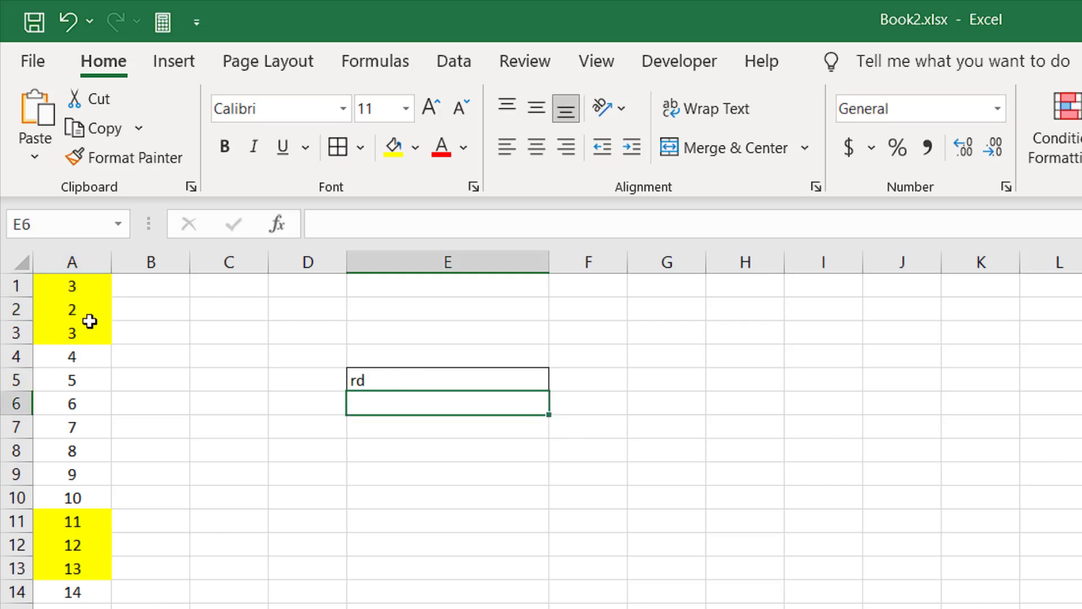
Set A1 to 1, try 21 again, undo back to 1, and select A1:A3.
{"action": "left_click", "coordinate": [78, 286]}
{"action": "type", "text": "1"}
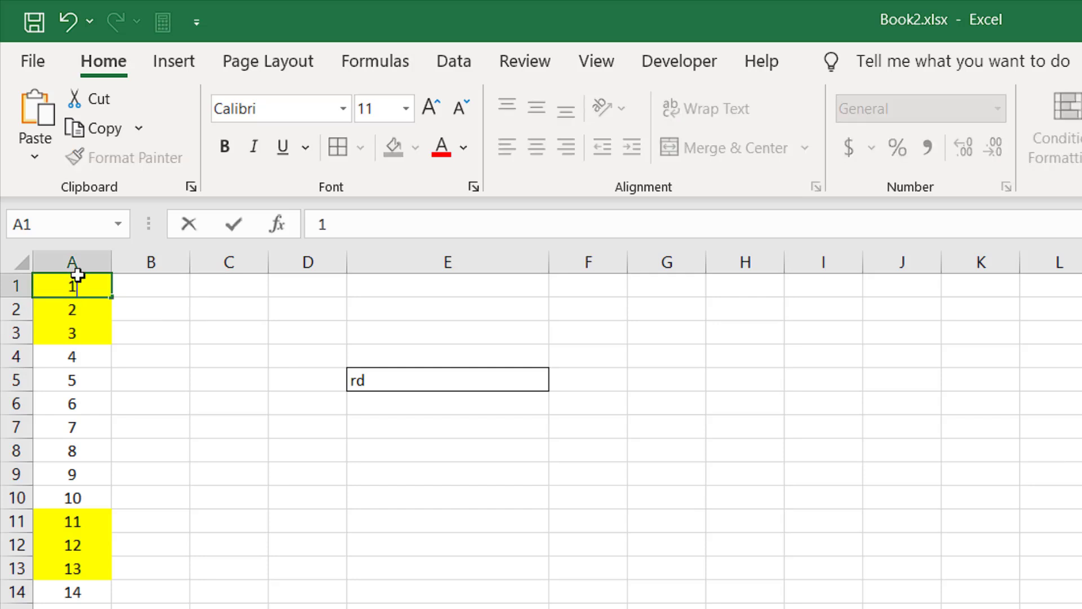
{"action": "left_click", "coordinate": [230, 475]}
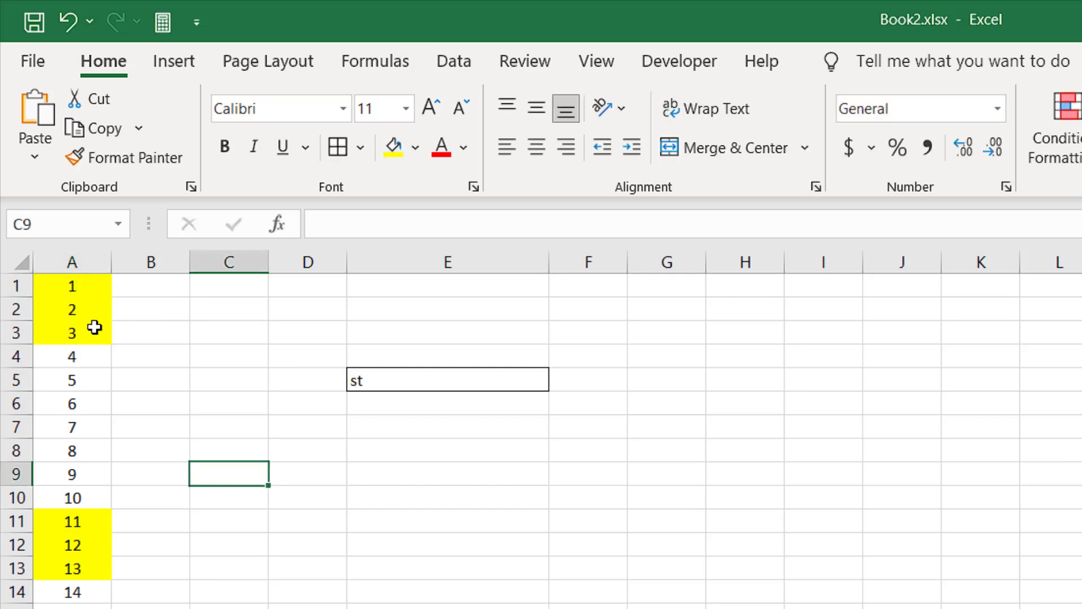
{"action": "left_click", "coordinate": [86, 286]}
{"action": "type", "text": "21"}
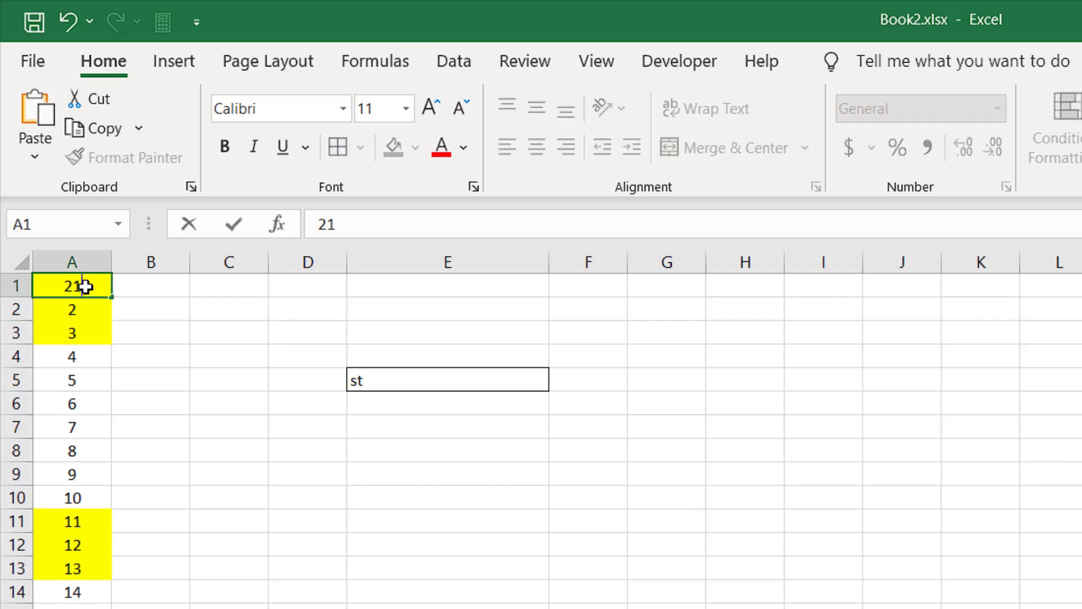
{"action": "key", "text": "Return"}
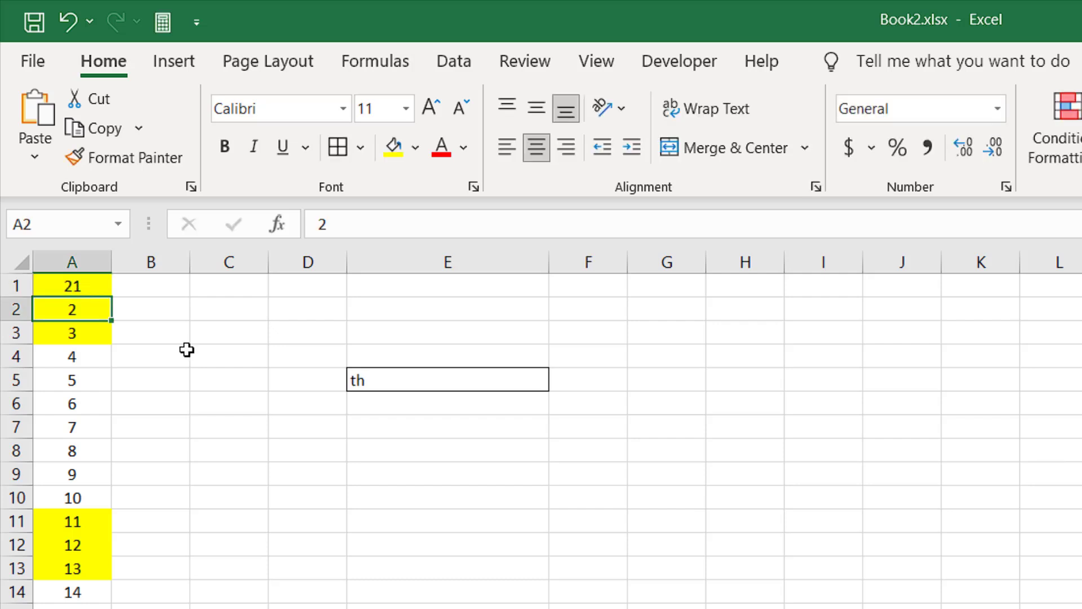
{"action": "left_click", "coordinate": [66, 279]}
{"action": "key", "text": "ctrl+z"}
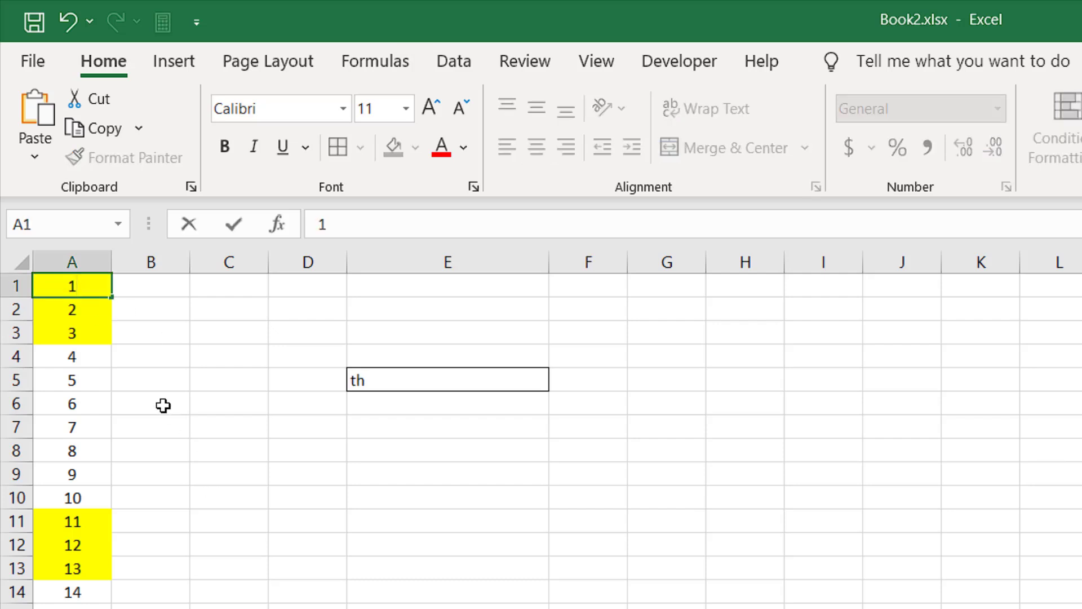
{"action": "left_click", "coordinate": [163, 404]}
{"action": "left_click_drag", "start_coordinate": [63, 282], "coordinate": [69, 328]}
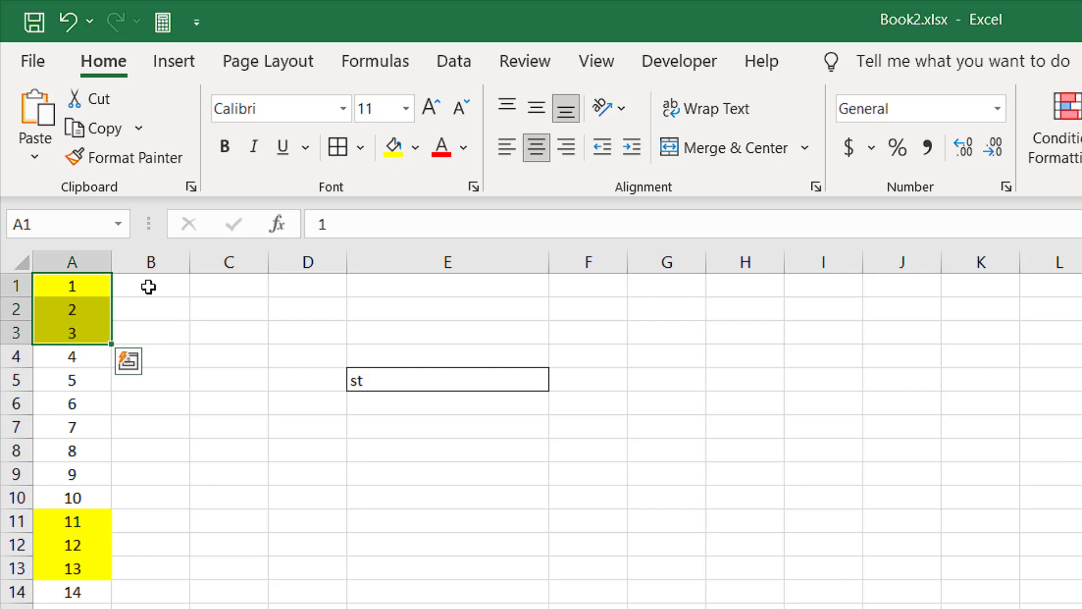
Replace A1 with RIGHT(A1) in E5: =IFERROR(CHOOSE(RIGHT(A1),"st","nd","rd"),"th").
{"action": "left_click", "coordinate": [407, 377]}
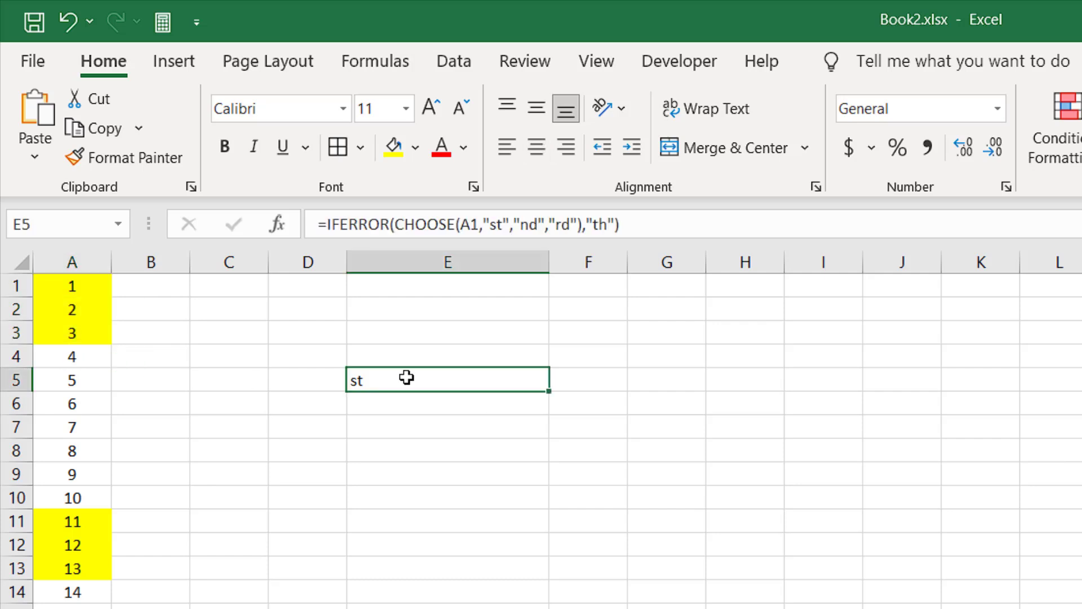
{"action": "double_click", "coordinate": [475, 224]}
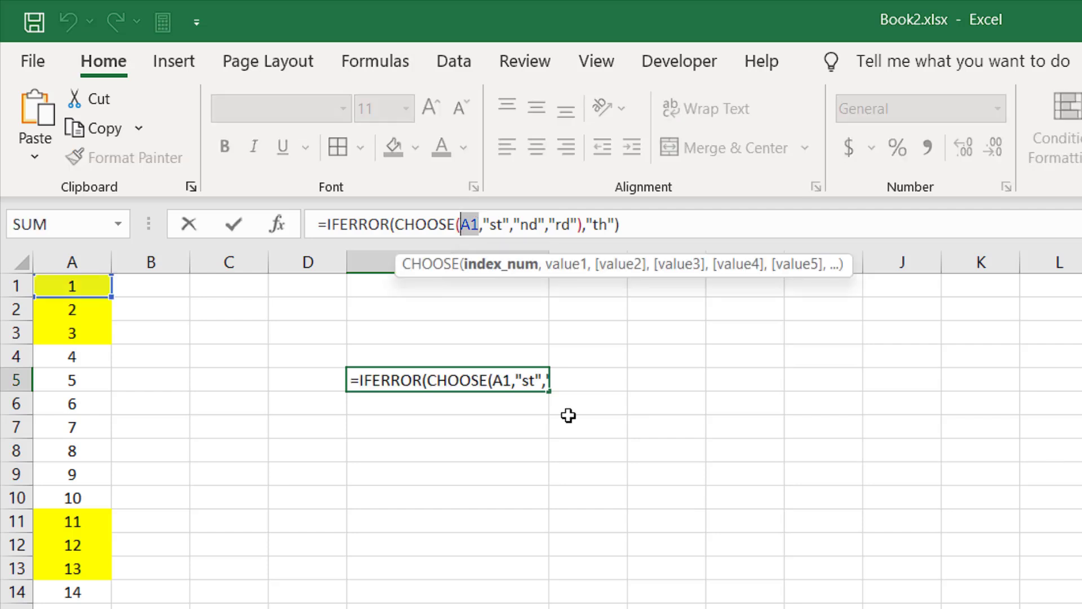
{"action": "type", "text": "right"}
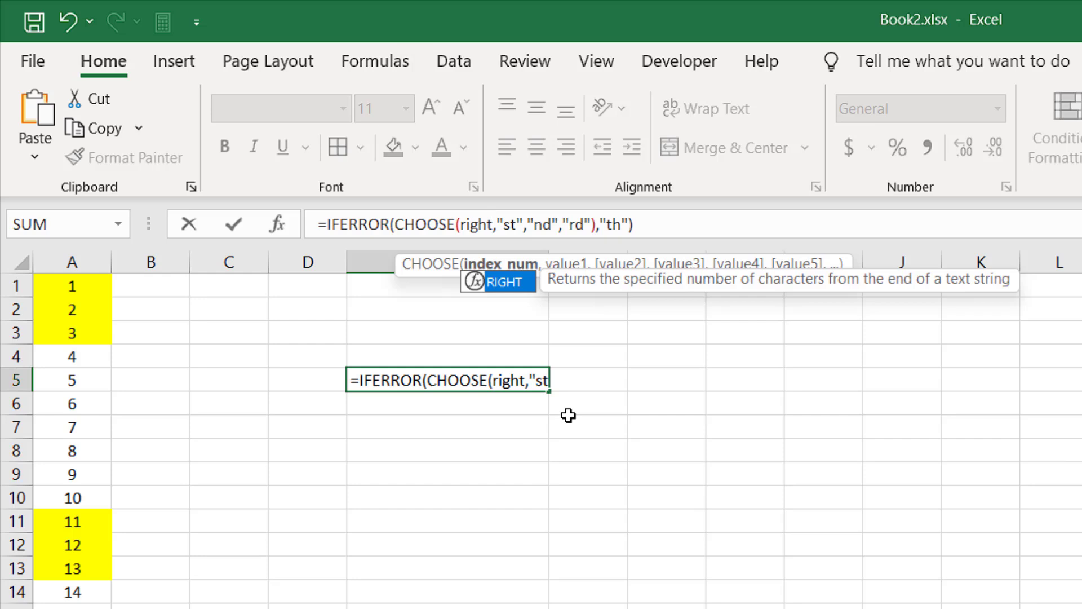
{"action": "double_click", "coordinate": [497, 280]}
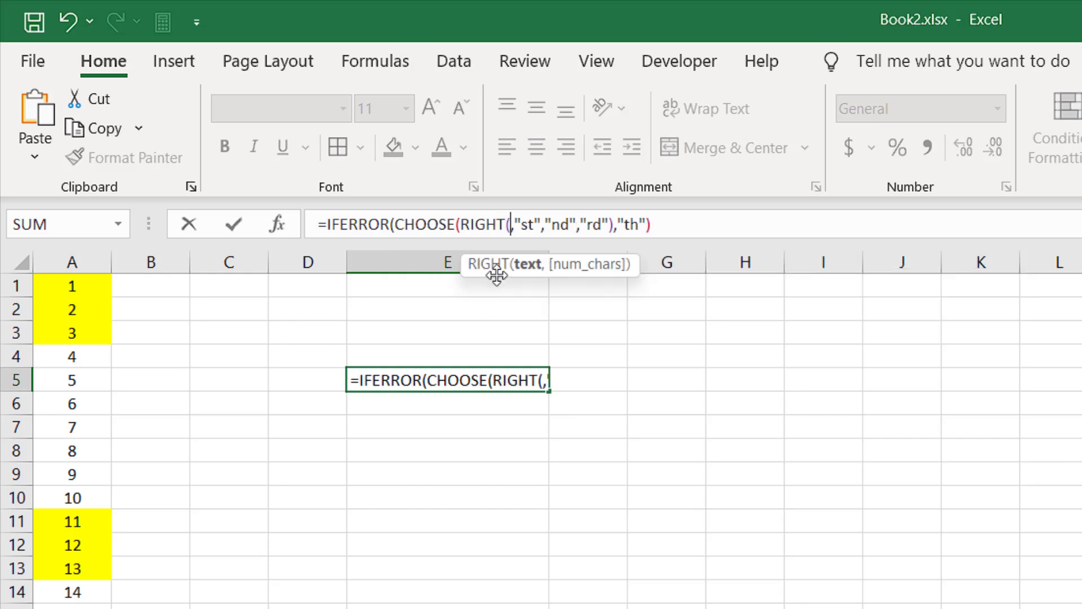
{"action": "left_click", "coordinate": [83, 286]}
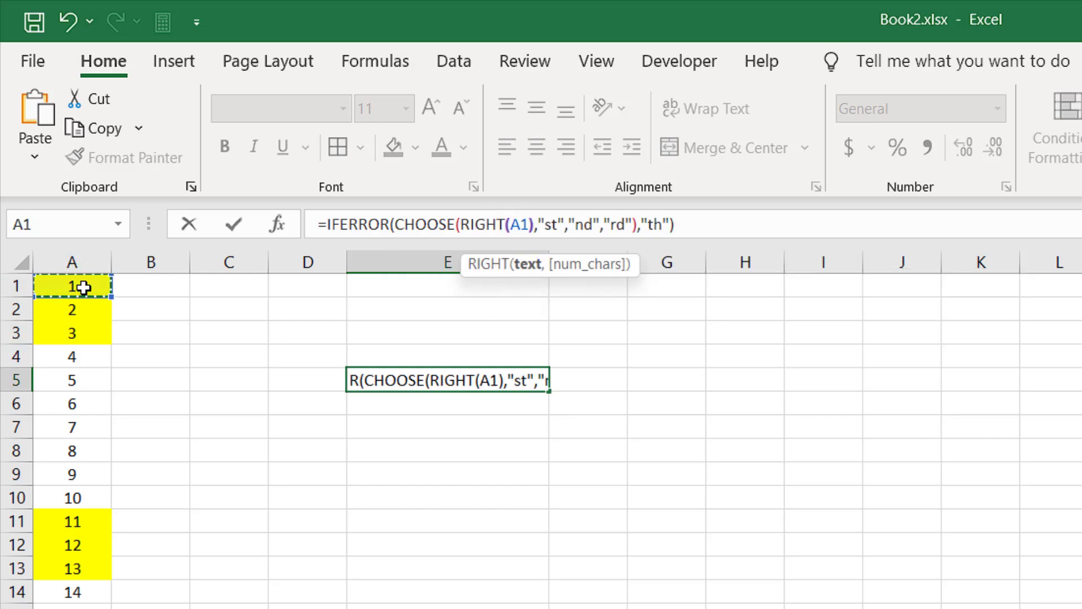
{"action": "key", "text": "Right"}
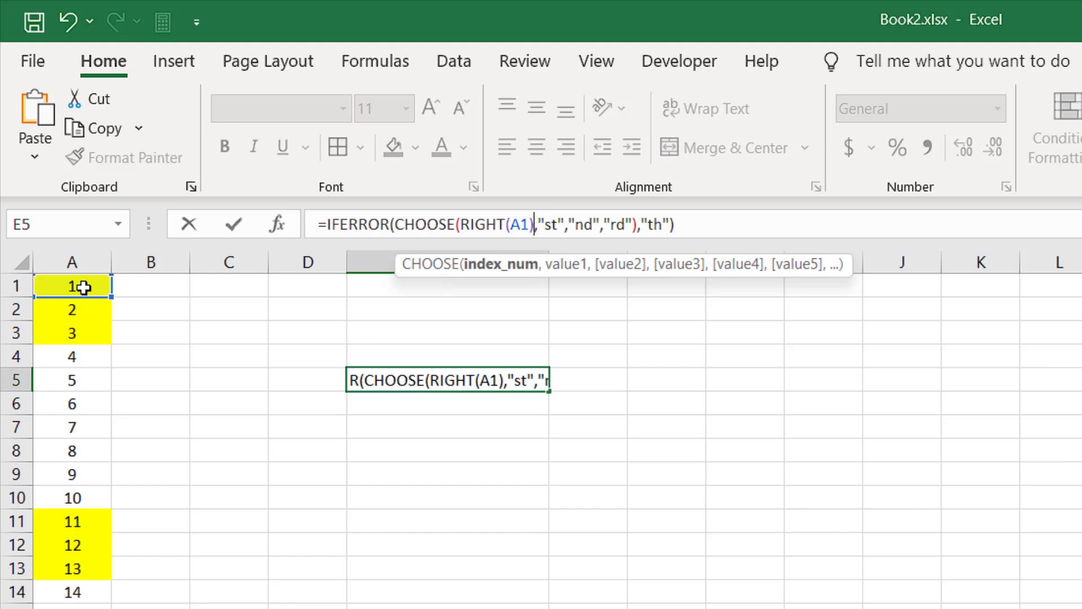
{"action": "key", "text": "Return"}
{"action": "left_click", "coordinate": [381, 374]}
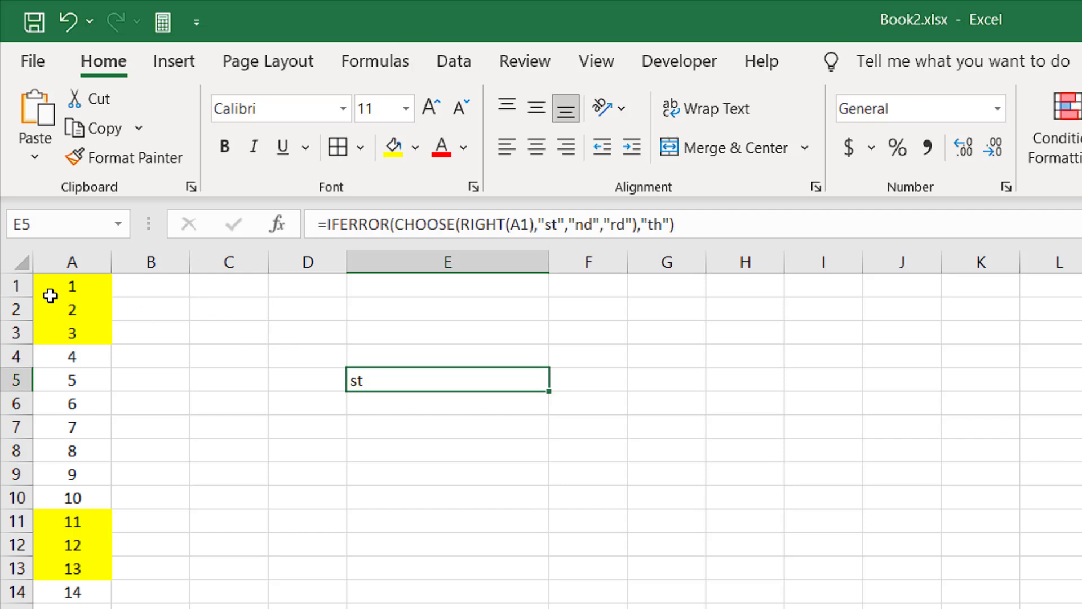
Test the RIGHT-based formula with 21 and 22 in A1, then reset A1 to 1.
{"action": "left_click", "coordinate": [50, 295]}
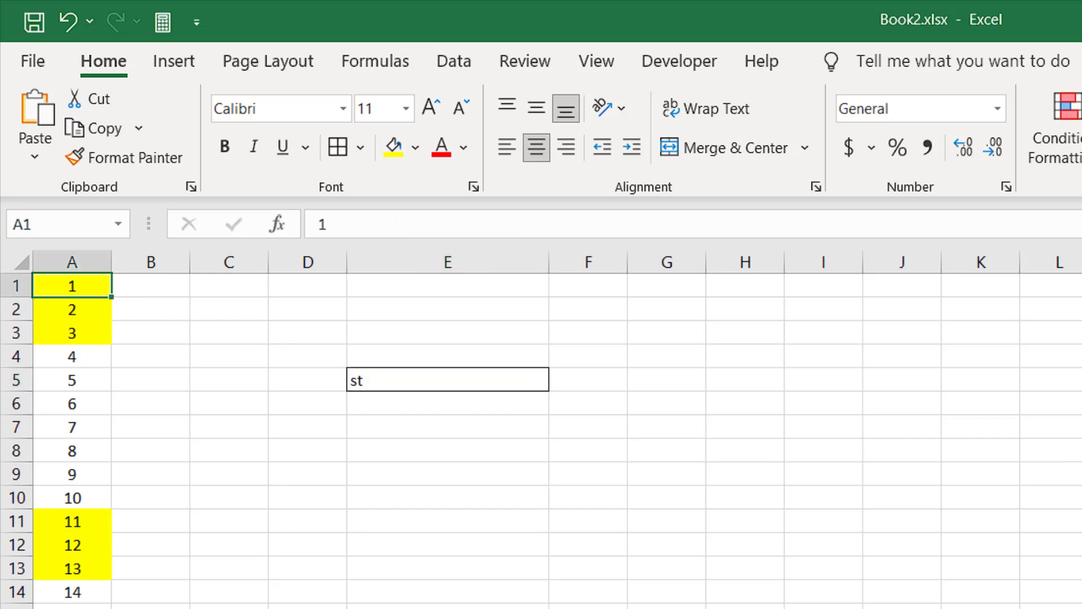
{"action": "type", "text": "21"}
{"action": "key", "text": "Return"}
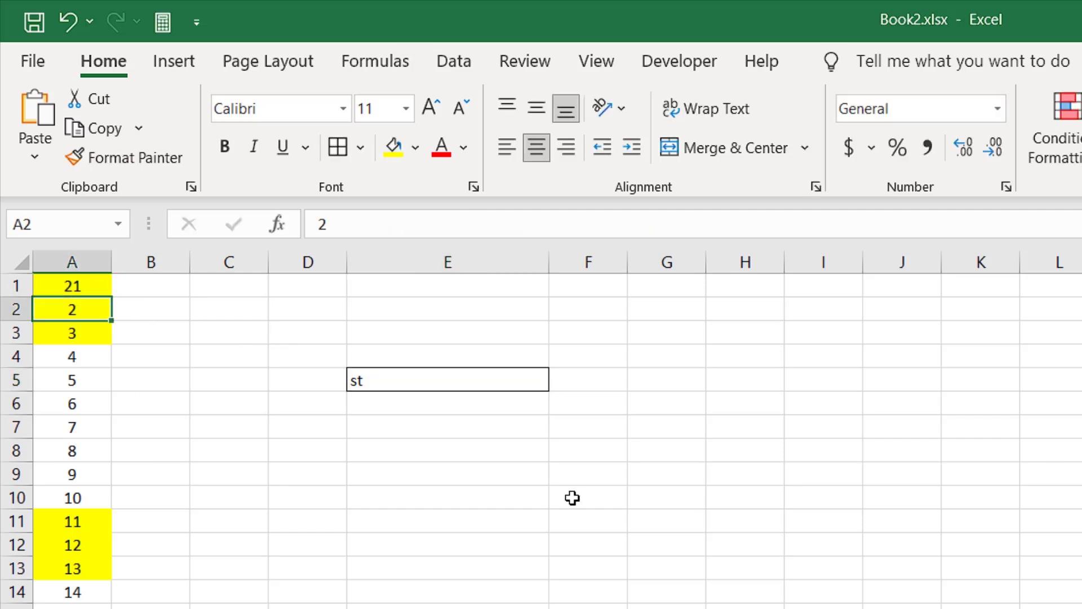
{"action": "left_click", "coordinate": [78, 284]}
{"action": "type", "text": "22"}
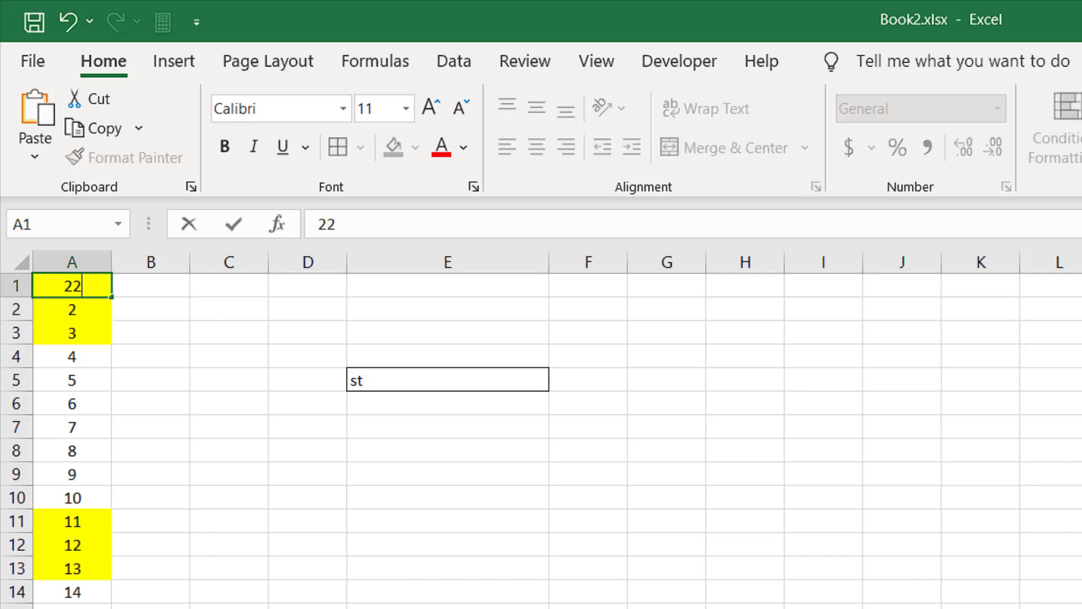
{"action": "key", "text": "Return"}
{"action": "left_click", "coordinate": [78, 288]}
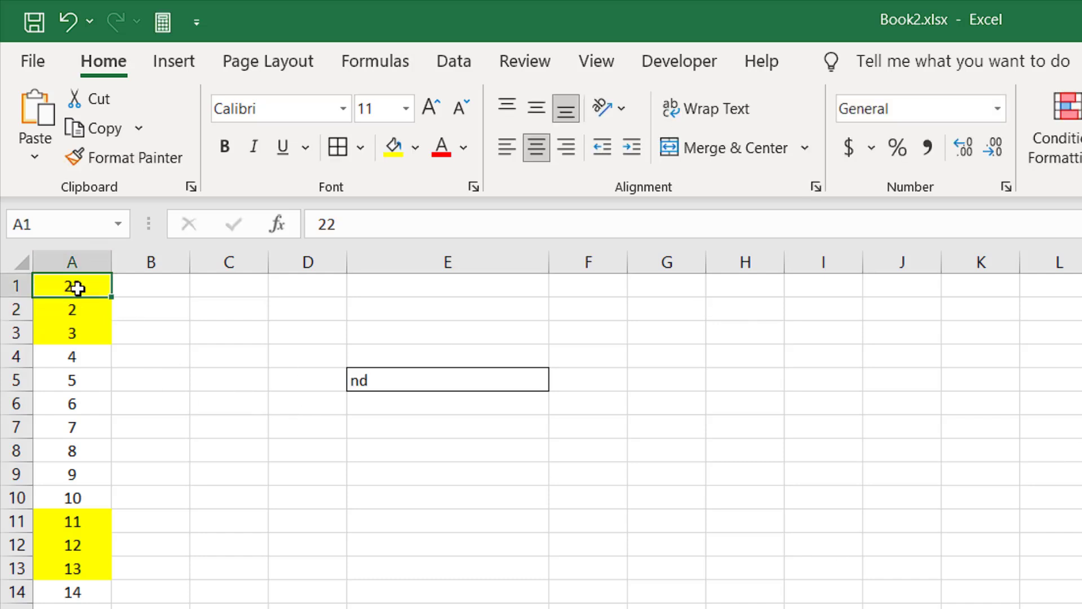
{"action": "type", "text": "1"}
{"action": "left_click", "coordinate": [398, 492]}
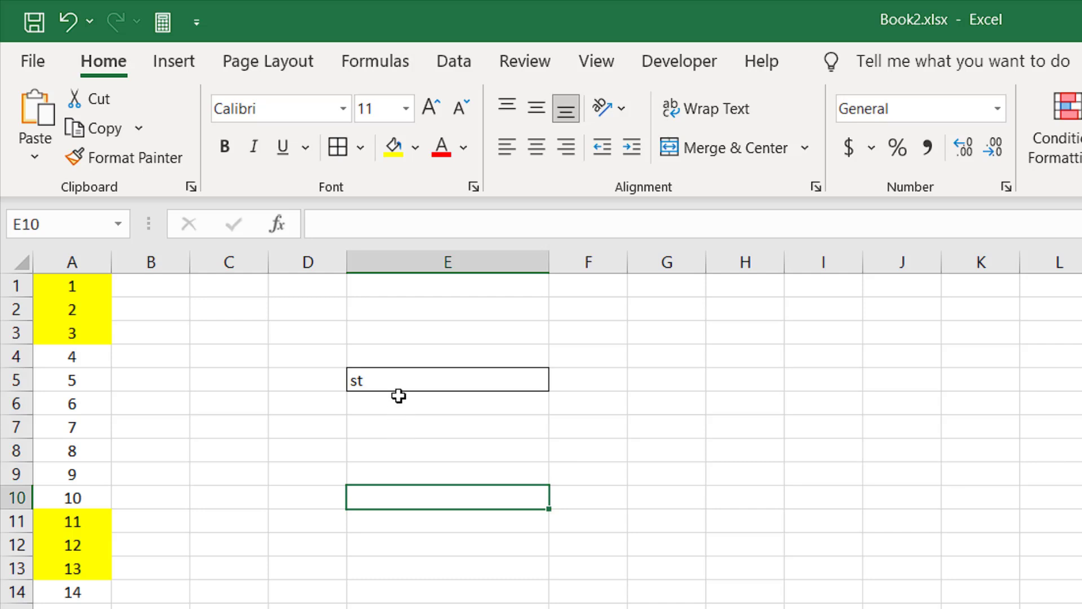
Review E5's formula and compare the ranges A1:A4 and A11:A13.
{"action": "left_click", "coordinate": [397, 376]}
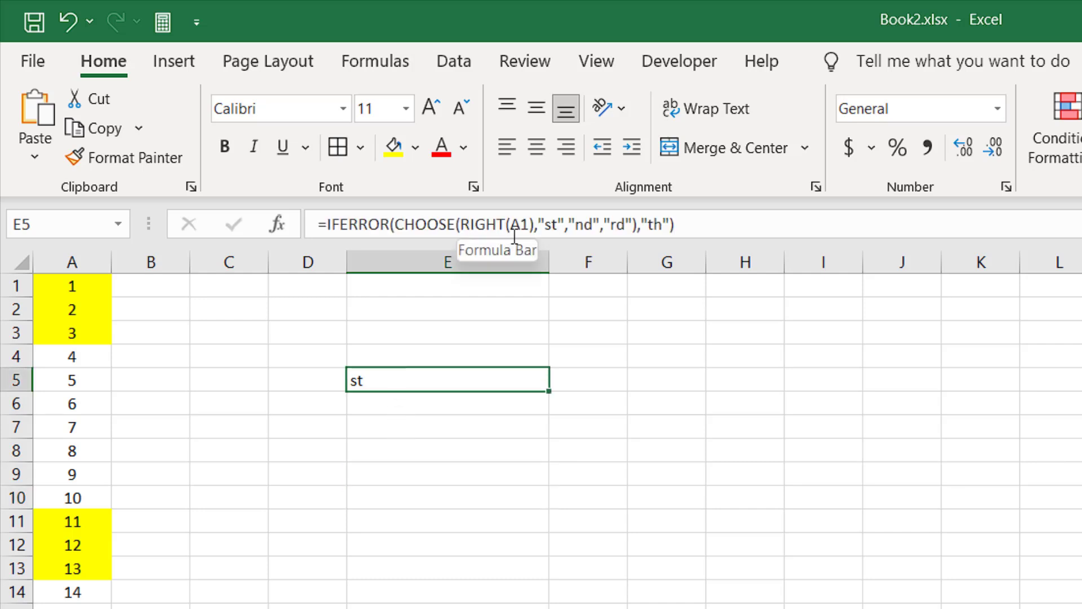
{"action": "left_click", "coordinate": [62, 289]}
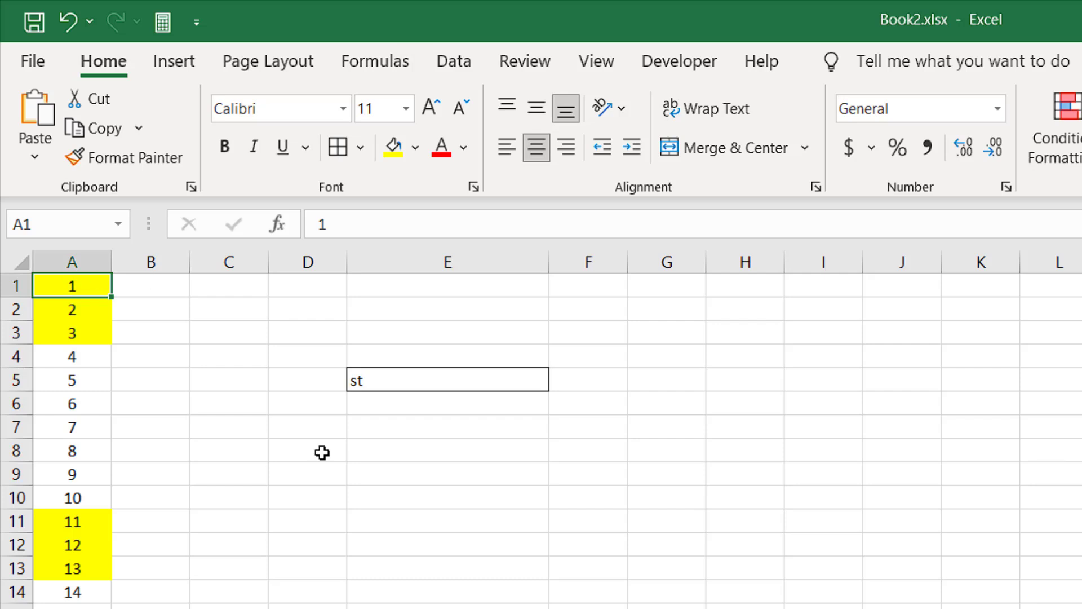
{"action": "left_click", "coordinate": [403, 380]}
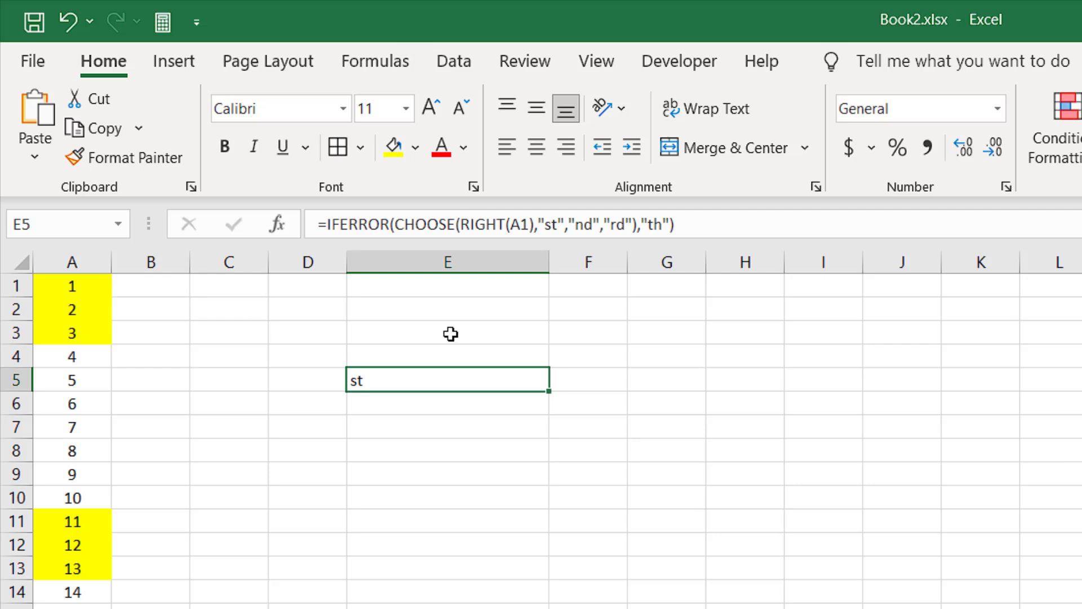
{"action": "left_click_drag", "start_coordinate": [79, 285], "coordinate": [76, 334]}
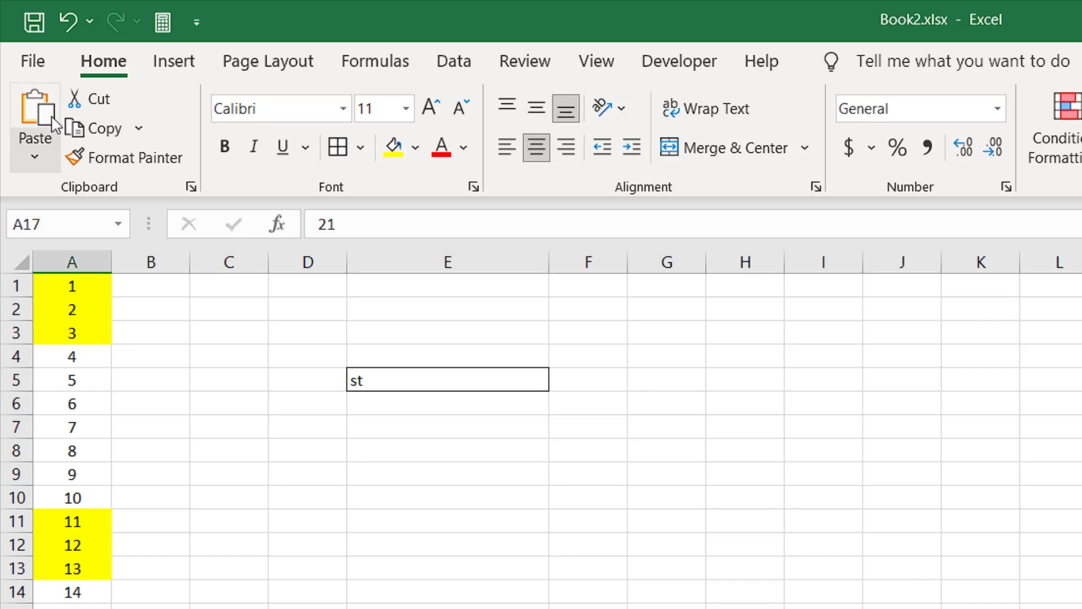
{"action": "left_click", "coordinate": [92, 288]}
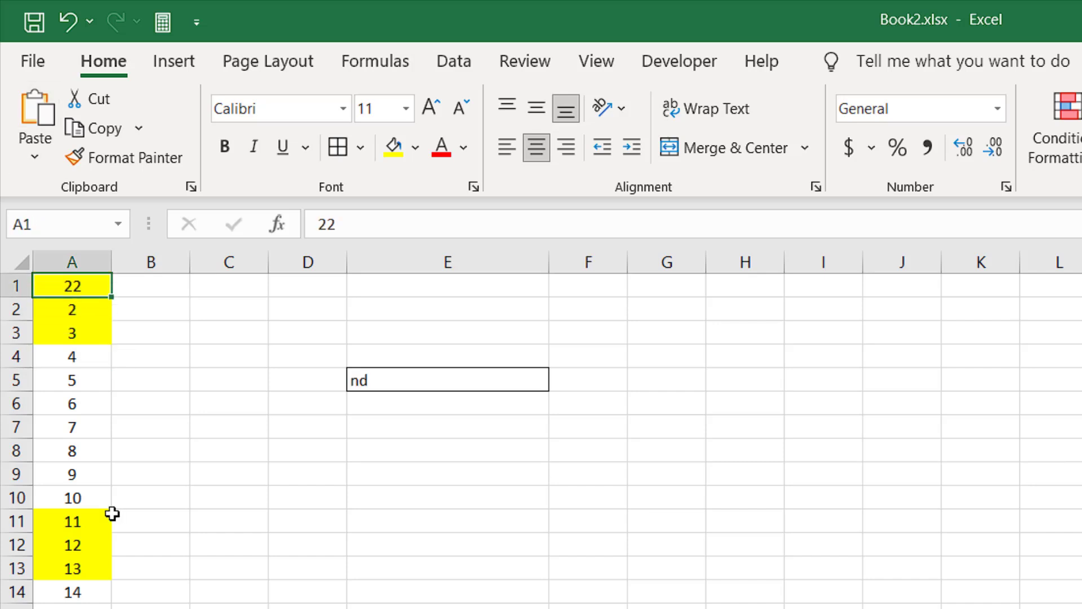
{"action": "left_click_drag", "start_coordinate": [67, 518], "coordinate": [65, 568]}
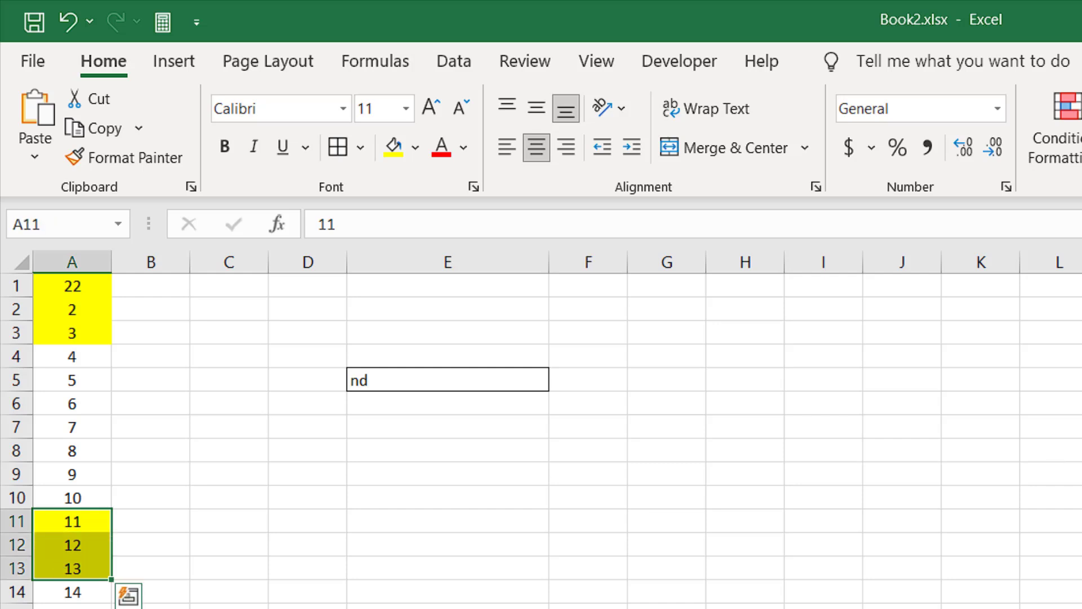
Enter 11 in A1, which wrongly gives st, then edit A1 back to 1.
{"action": "left_click", "coordinate": [72, 288]}
{"action": "type", "text": "1"}
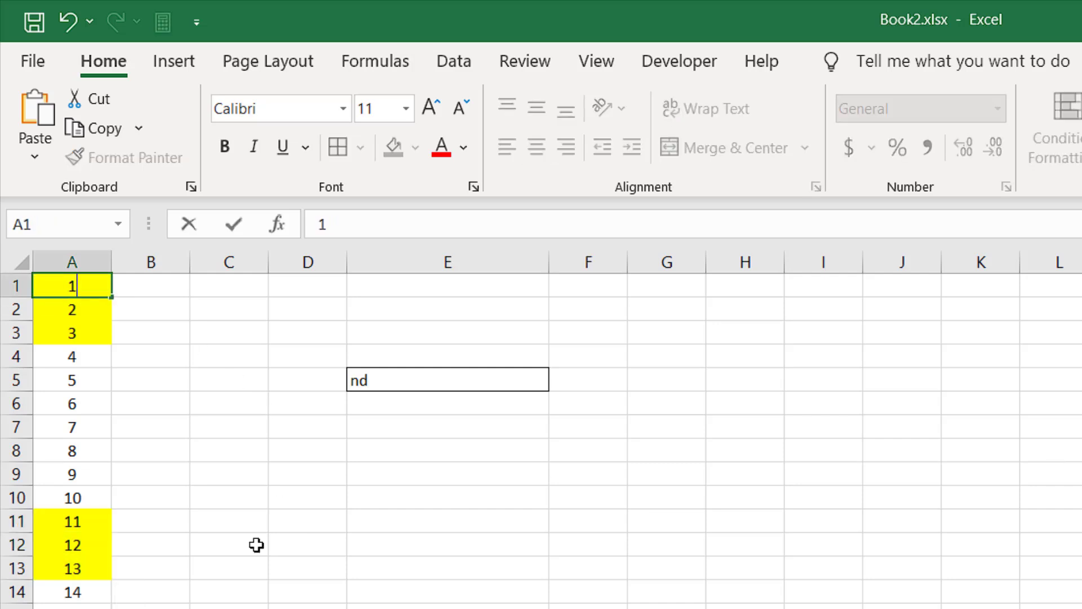
{"action": "type", "text": "1"}
{"action": "key", "text": "Return"}
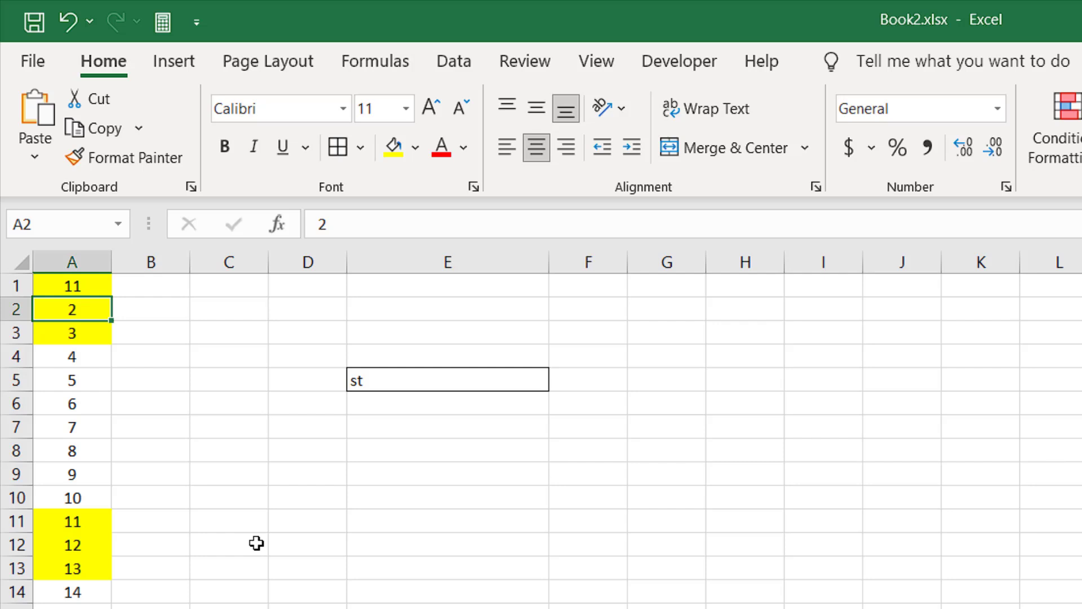
{"action": "key", "text": "Up"}
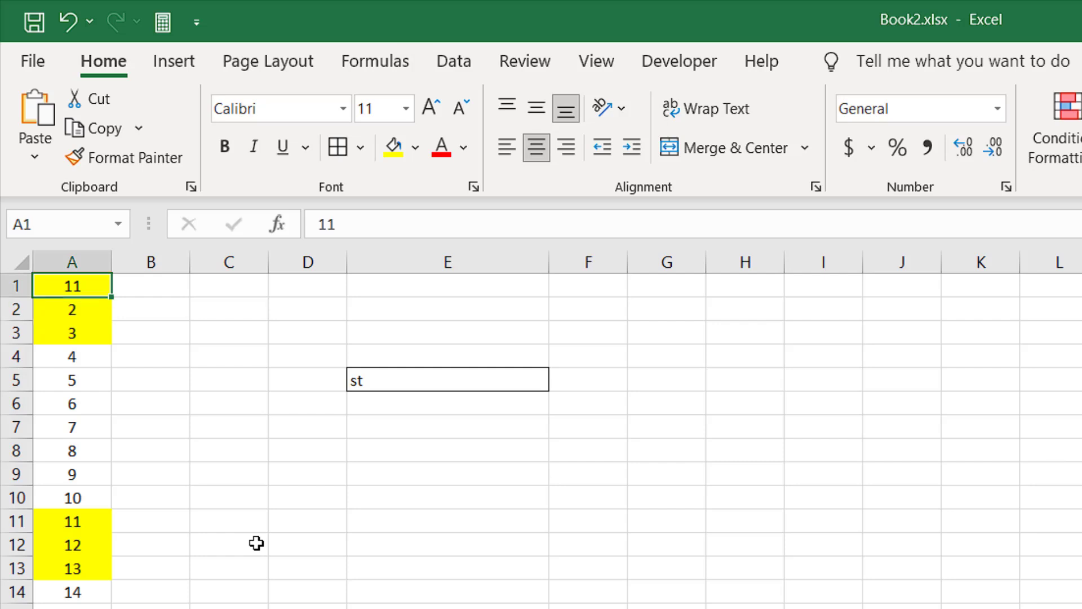
{"action": "key", "text": "F2"}
{"action": "key", "text": "BackSpace"}
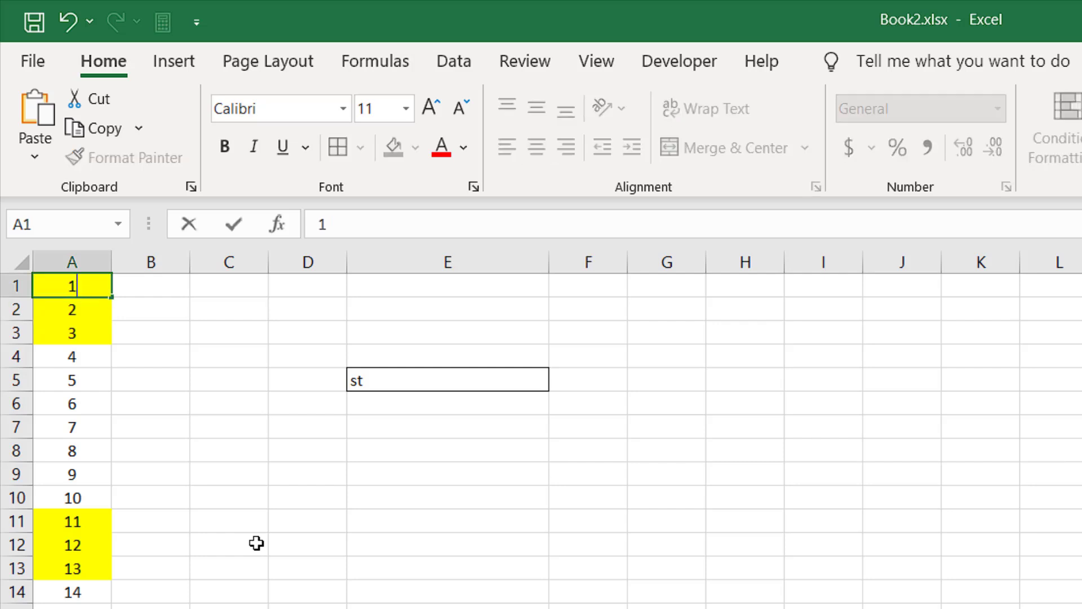
{"action": "key", "text": "Return"}
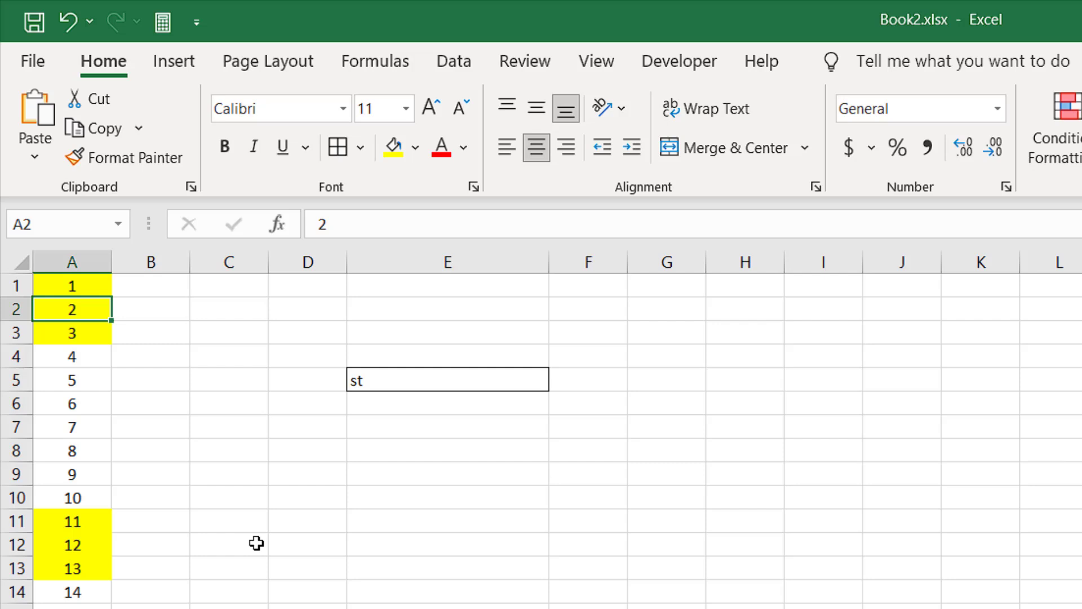
{"action": "left_click", "coordinate": [449, 452]}
{"action": "left_click", "coordinate": [445, 369]}
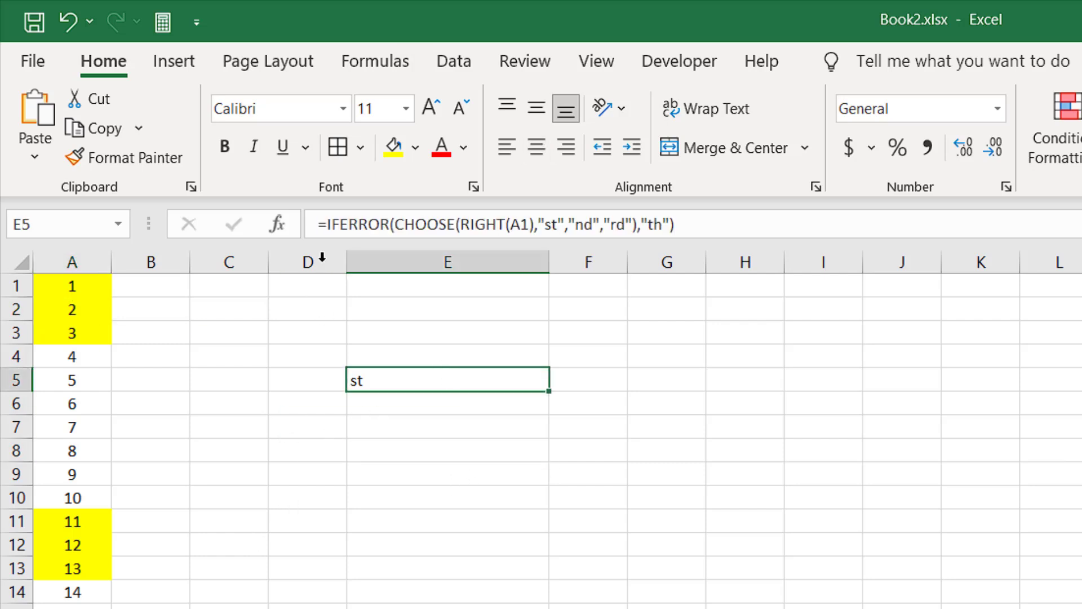
{"action": "key", "text": "Down"}
{"action": "key", "text": "Down"}
{"action": "key", "text": "Down"}
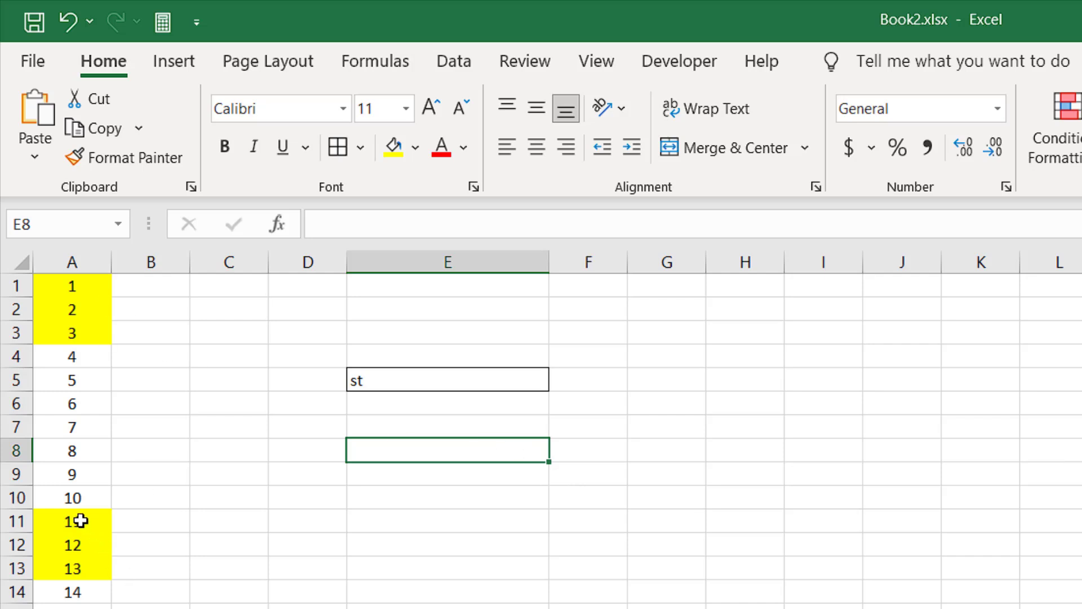
Highlight the teen numbers in A11:A13.
{"action": "left_click_drag", "start_coordinate": [81, 520], "coordinate": [84, 564]}
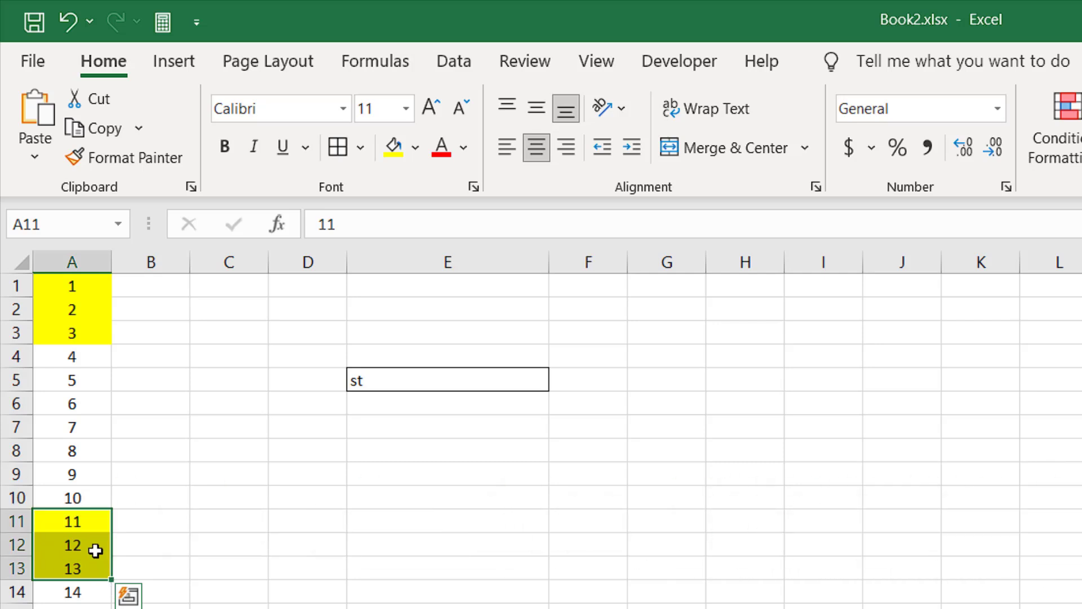
{"action": "left_click_drag", "start_coordinate": [80, 522], "coordinate": [89, 568]}
{"action": "key", "text": "Right"}
{"action": "key", "text": "Right"}
{"action": "key", "text": "Right"}
{"action": "key", "text": "Right"}
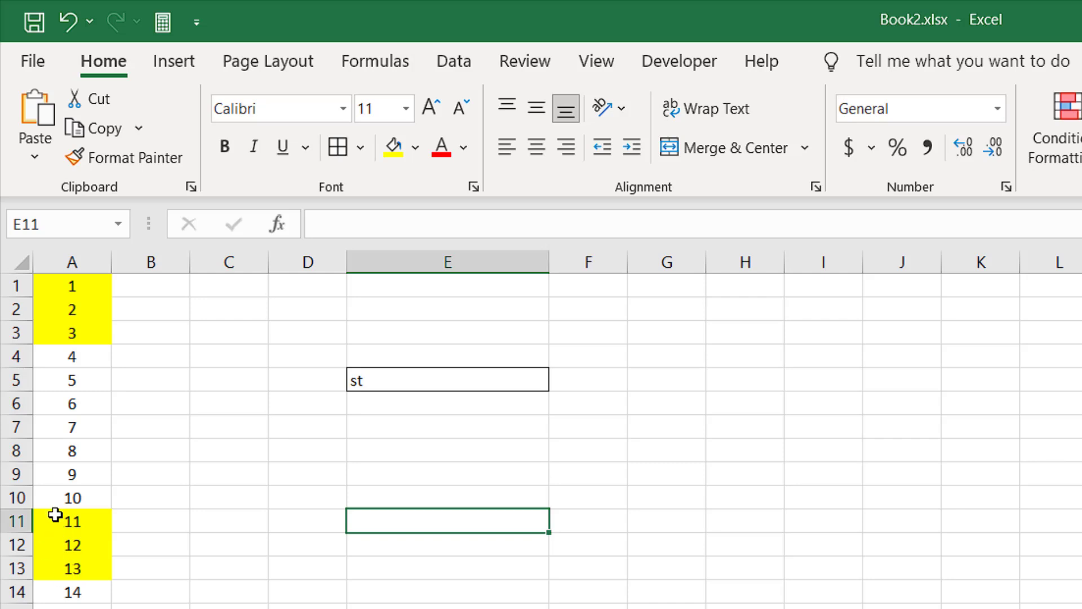
Enter 2011 in A1 and check that E5 returns st for it.
{"action": "left_click", "coordinate": [67, 285]}
{"action": "type", "text": "111"}
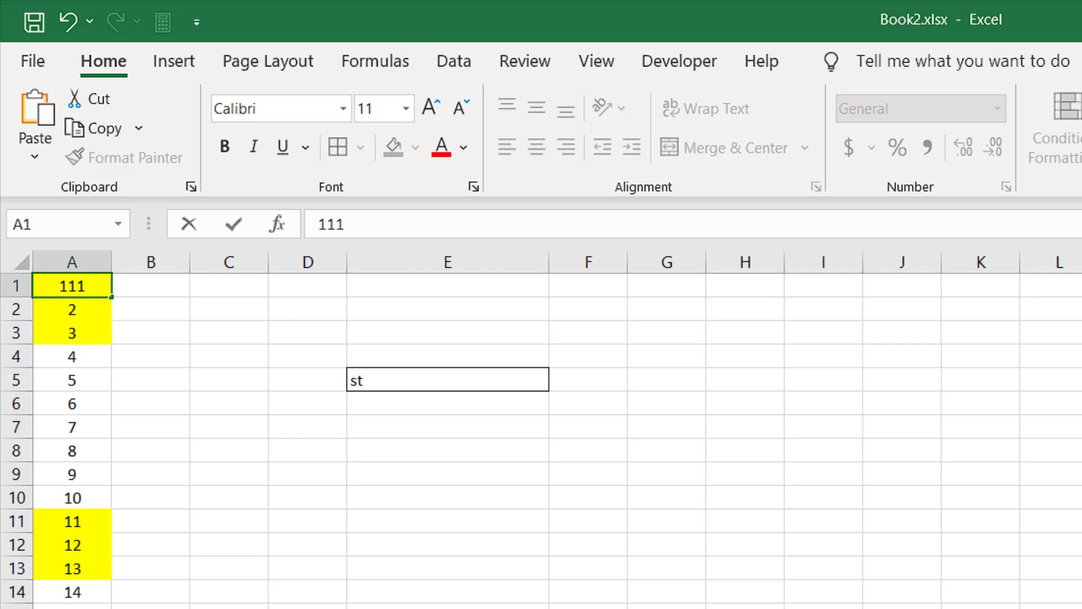
{"action": "key", "text": "BackSpace"}
{"action": "key", "text": "BackSpace"}
{"action": "key", "text": "BackSpace"}
{"action": "type", "text": "2011"}
{"action": "key", "text": "Return"}
{"action": "left_click", "coordinate": [424, 505]}
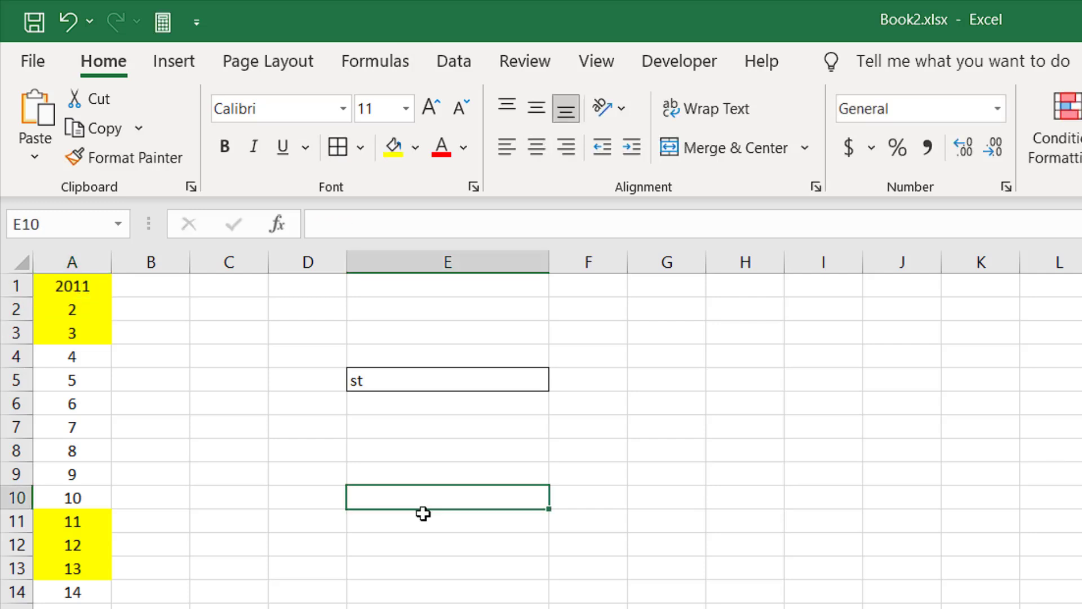
Enter =RIGHT(A1,2) in E10 to extract A1's last two digits.
{"action": "type", "text": "="}
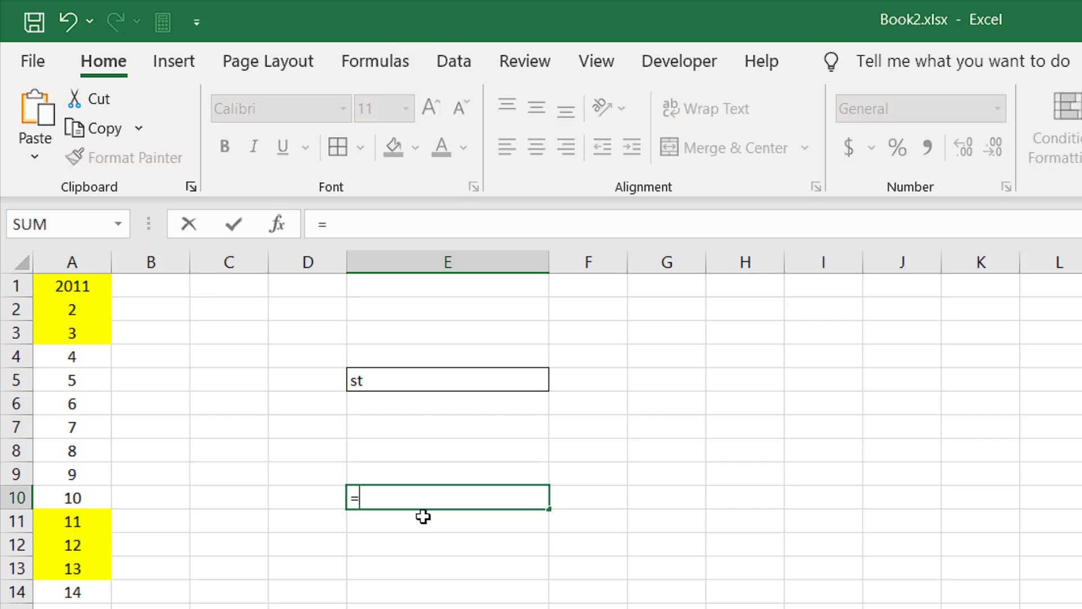
{"action": "type", "text": "right"}
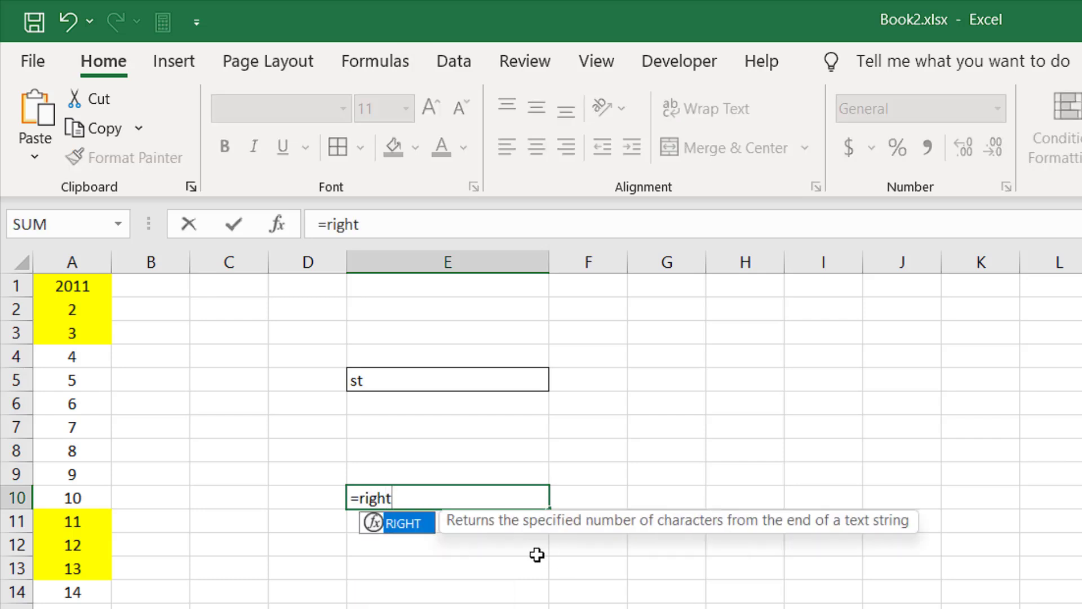
{"action": "double_click", "coordinate": [417, 527]}
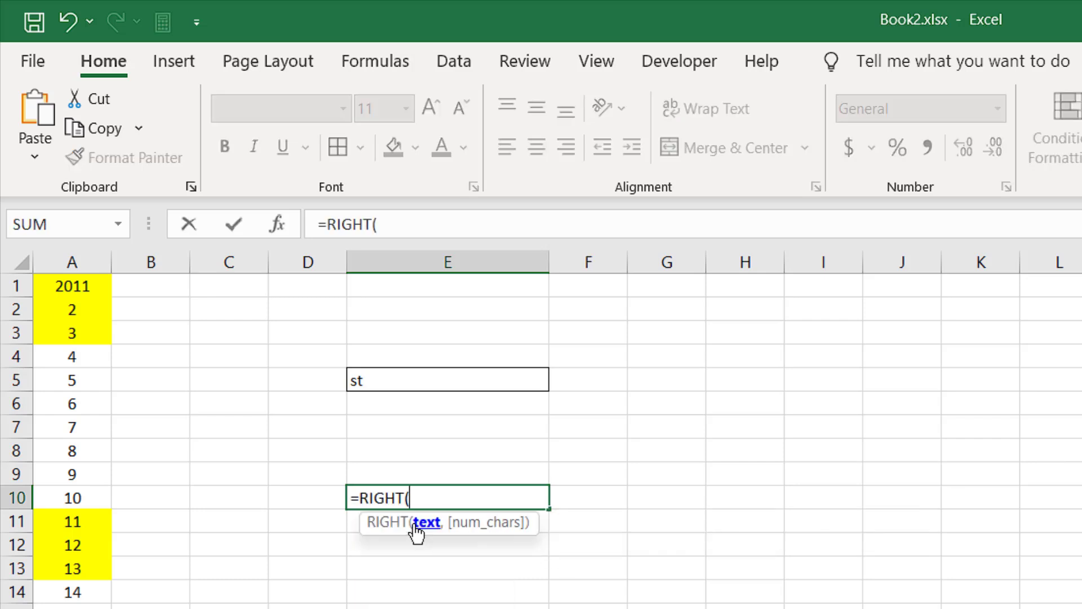
{"action": "left_click", "coordinate": [79, 288]}
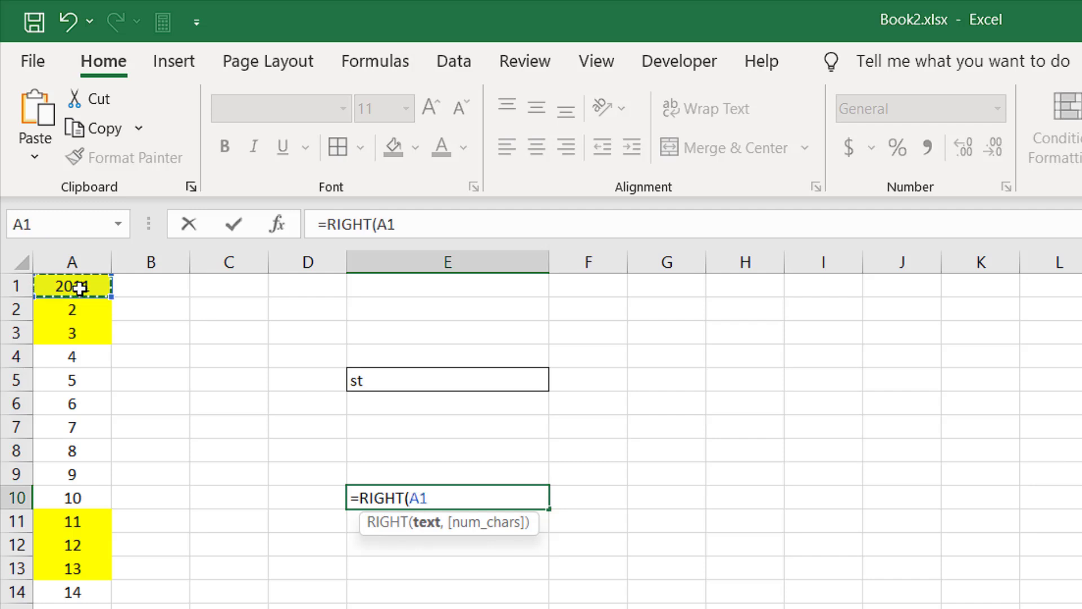
{"action": "type", "text": ",2"}
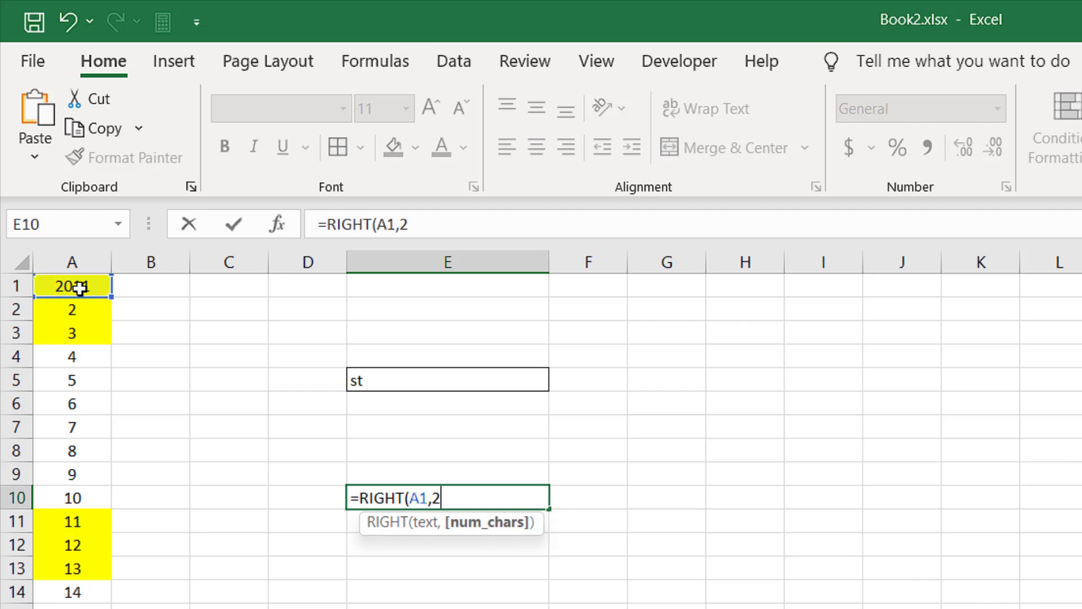
{"action": "type", "text": ")"}
{"action": "key", "text": "Return"}
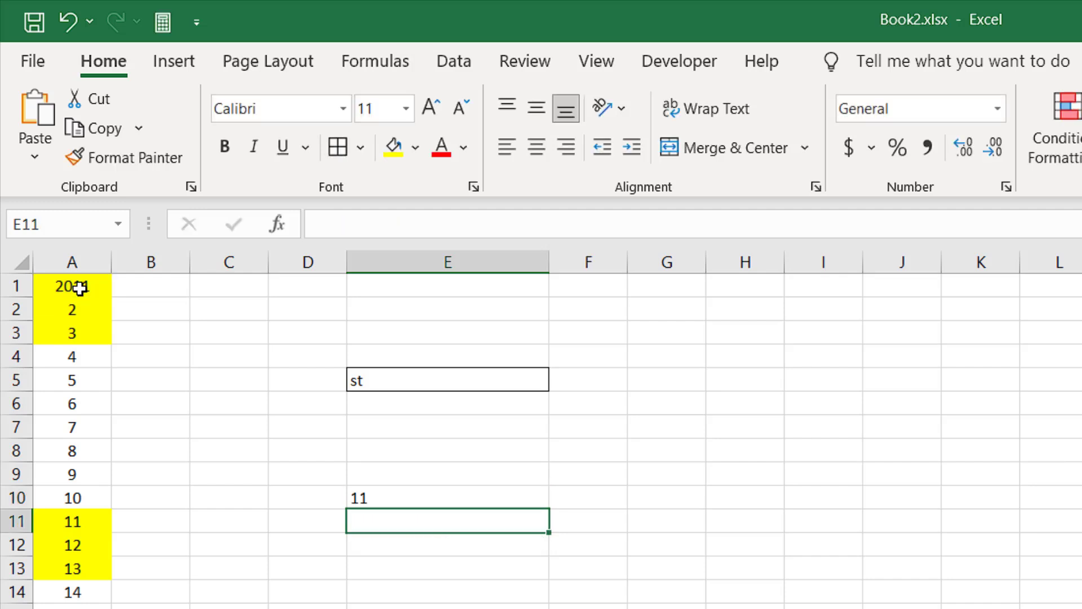
{"action": "left_click", "coordinate": [79, 288]}
{"action": "left_click", "coordinate": [386, 482]}
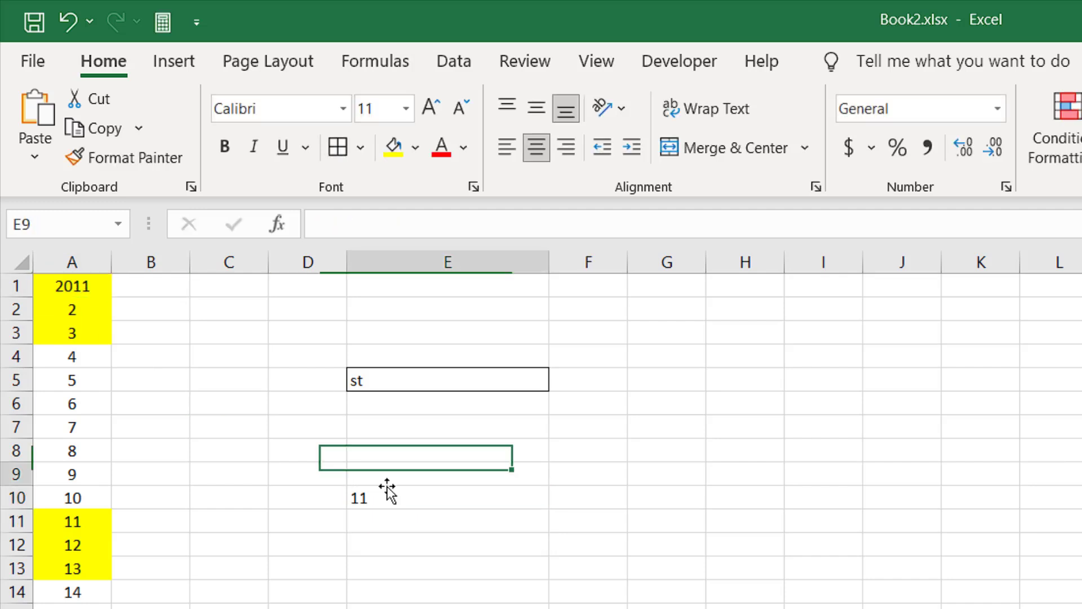
{"action": "left_click", "coordinate": [396, 496]}
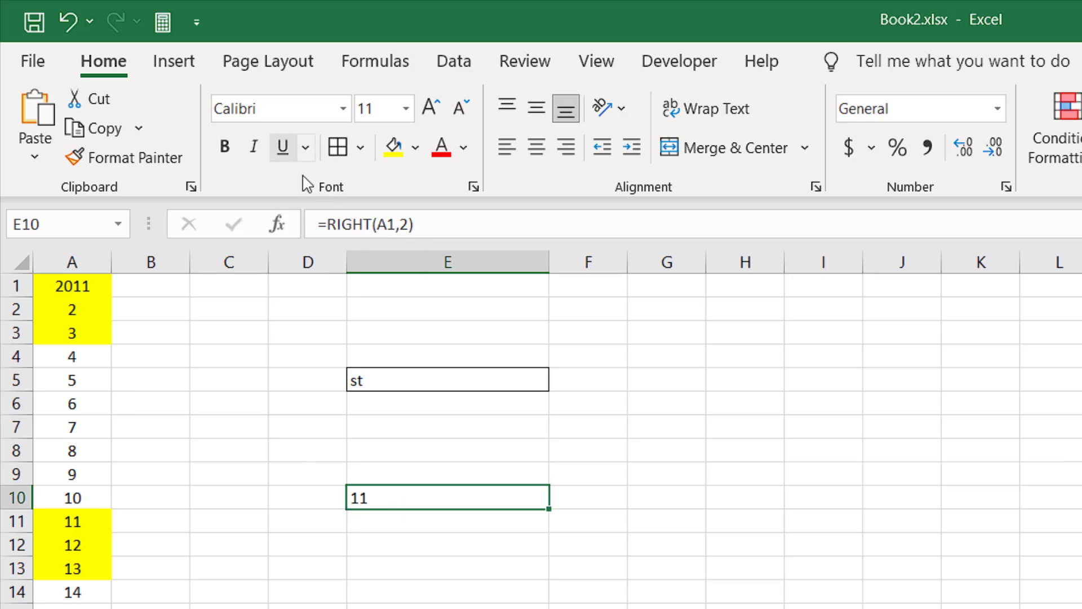
Wrap E10's formula in VALUE( ) so it returns 11 as a number.
{"action": "left_click", "coordinate": [332, 219]}
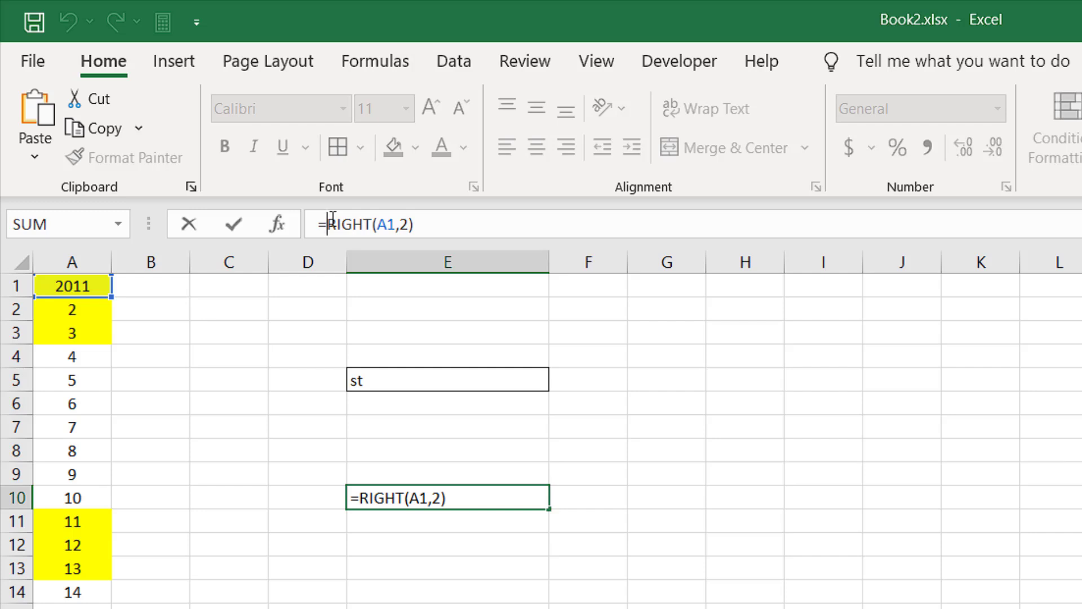
{"action": "type", "text": "V"}
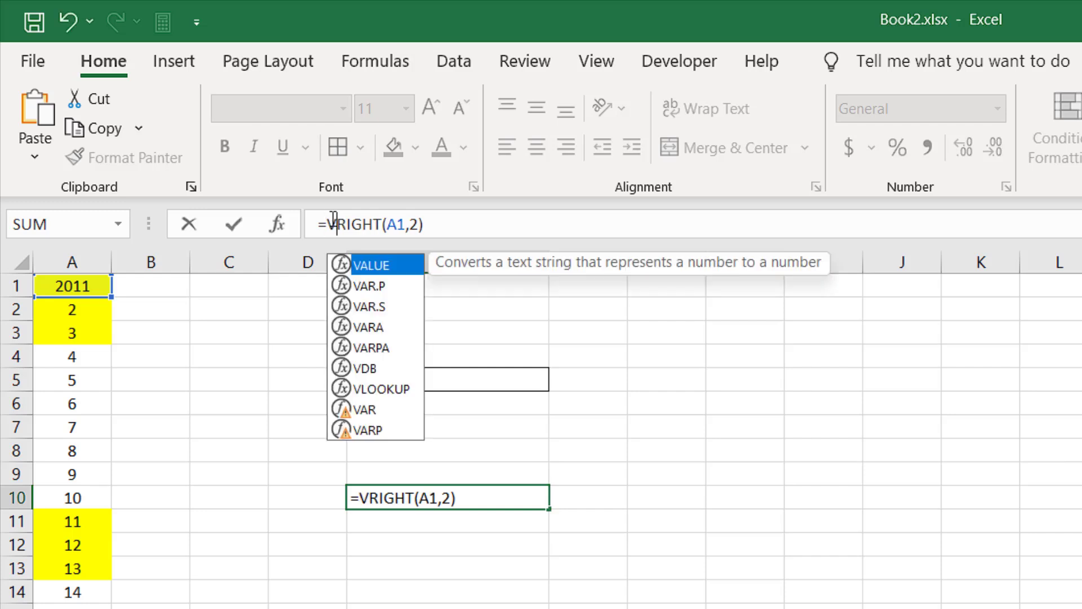
{"action": "type", "text": "alu"}
{"action": "double_click", "coordinate": [423, 263]}
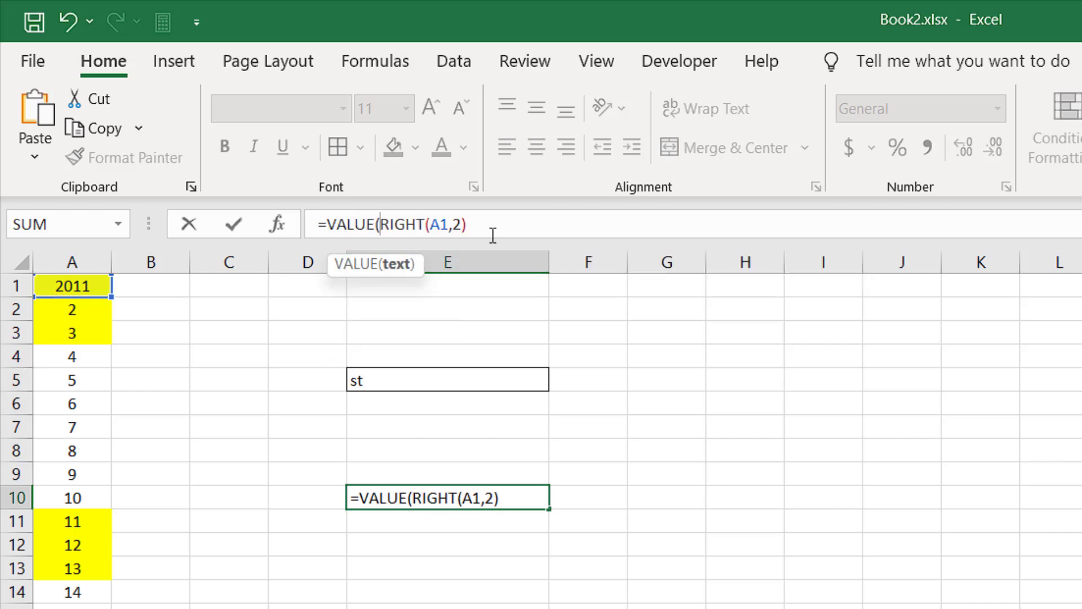
{"action": "left_click", "coordinate": [493, 235]}
{"action": "type", "text": ")"}
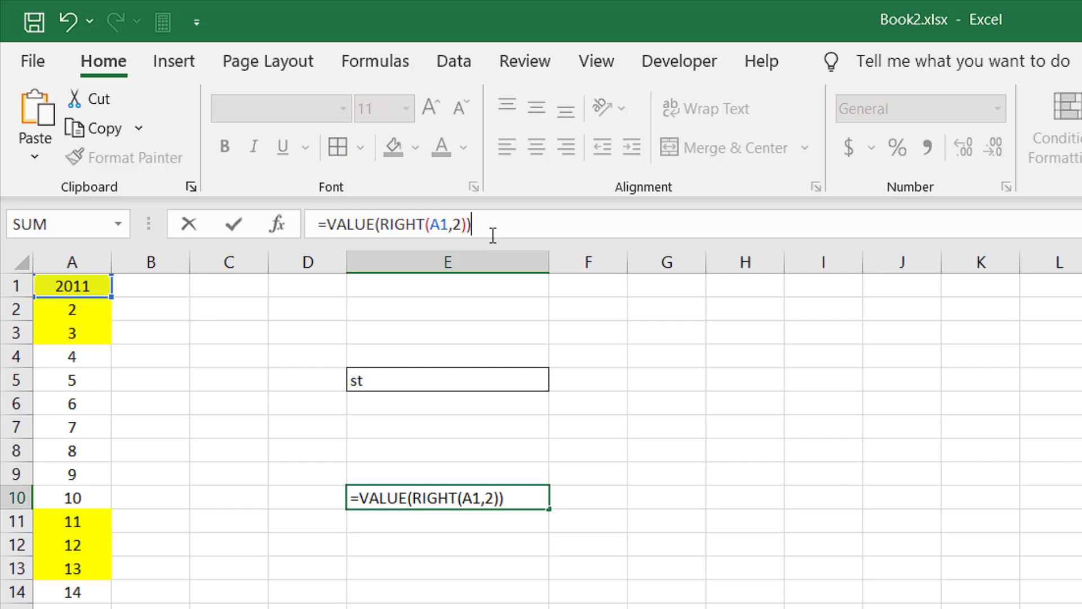
{"action": "key", "text": "Return"}
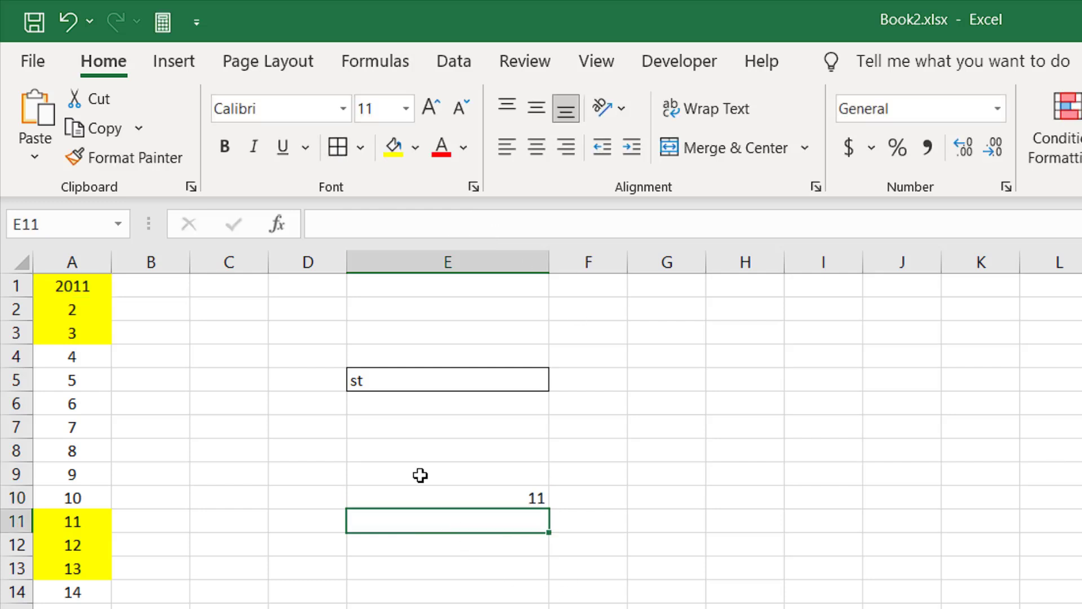
{"action": "left_click", "coordinate": [493, 500]}
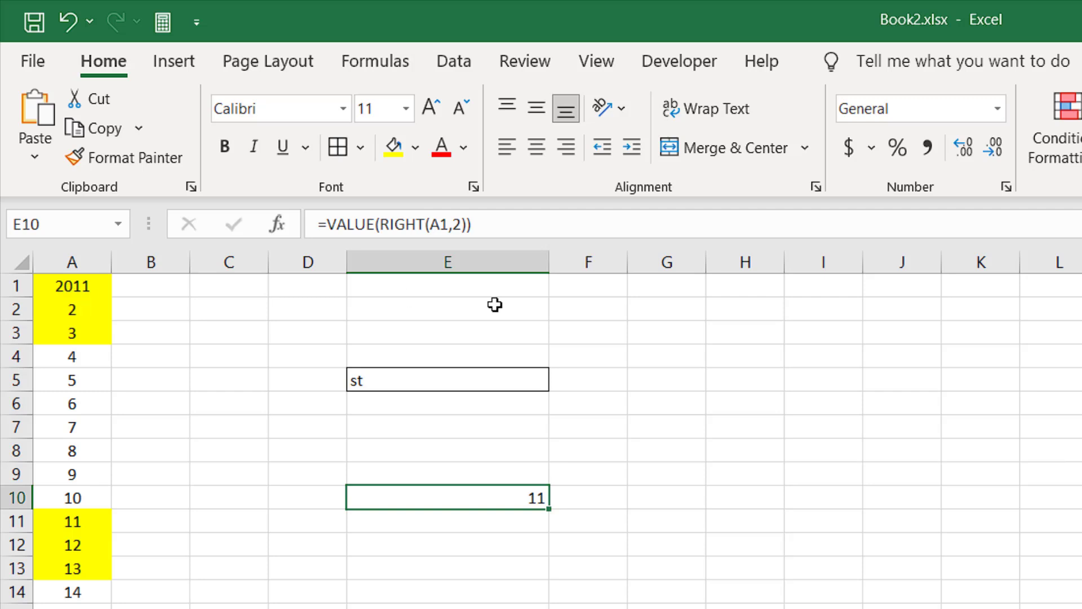
Add the comparison ={11,12,13} to the end of E10's VALUE(RIGHT(A1,2)) formula.
{"action": "left_click", "coordinate": [506, 224]}
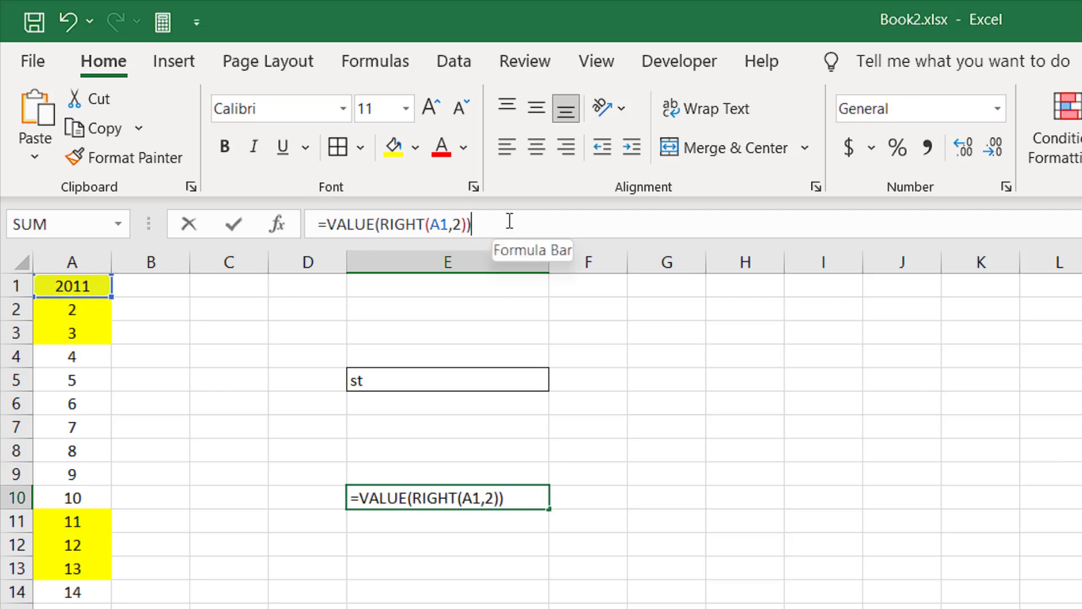
{"action": "type", "text": "="}
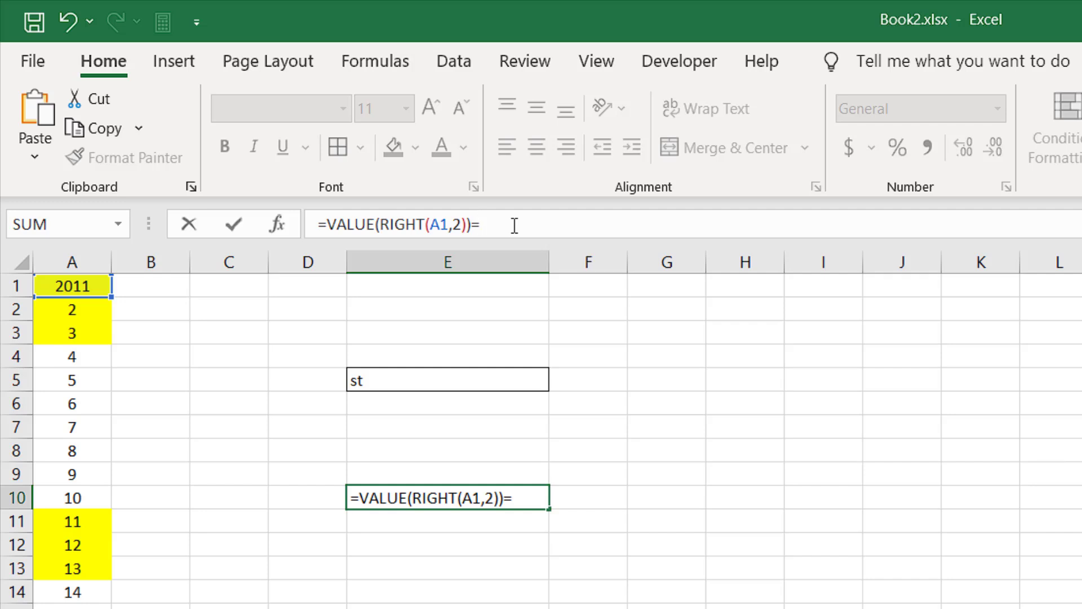
{"action": "type", "text": "{11,12,1"}
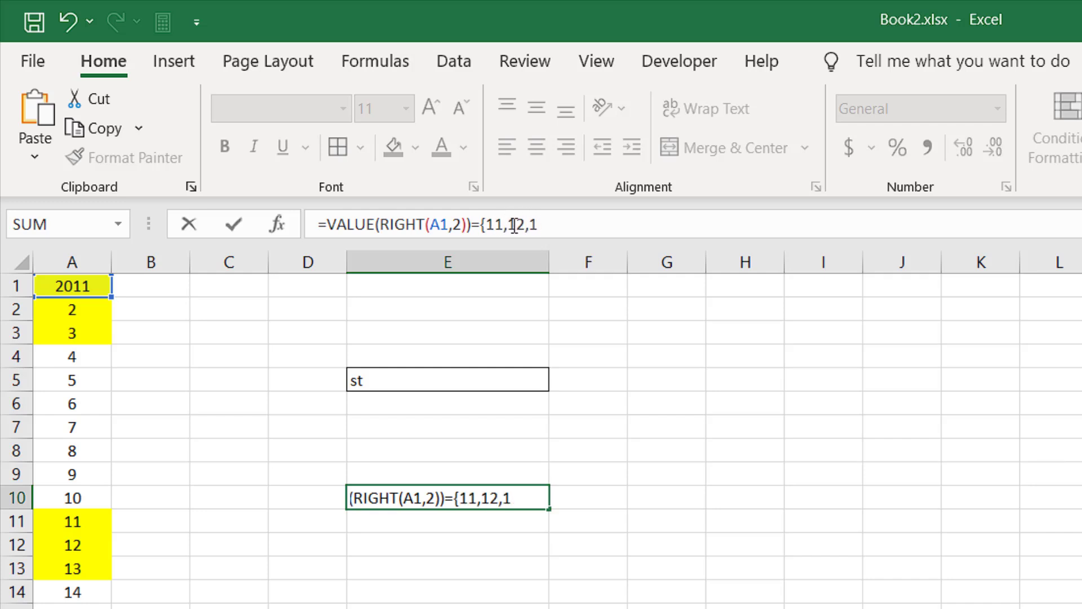
{"action": "type", "text": "3}"}
{"action": "key", "text": "Return"}
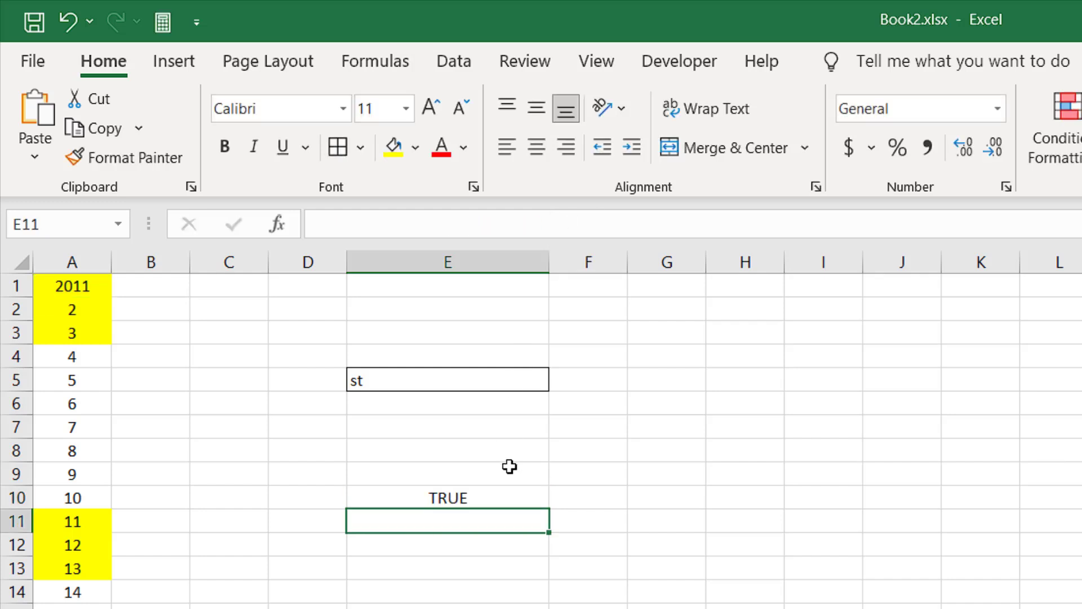
{"action": "left_click", "coordinate": [491, 488]}
{"action": "left_click", "coordinate": [496, 571]}
{"action": "left_click", "coordinate": [485, 490]}
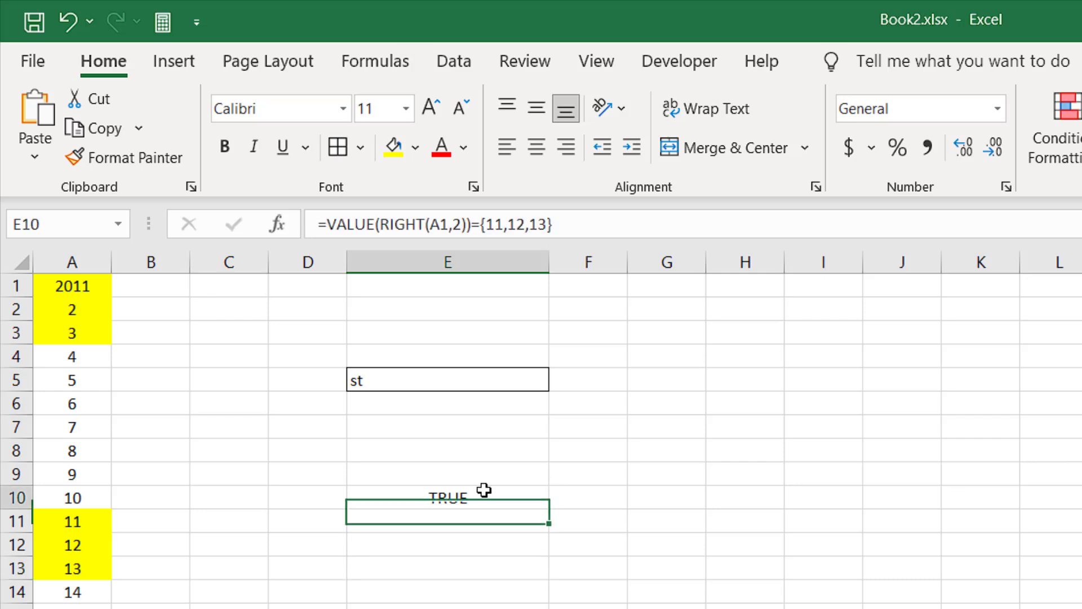
Enter 12 in A1 and check E10's result.
{"action": "left_click", "coordinate": [99, 283]}
{"action": "type", "text": "12"}
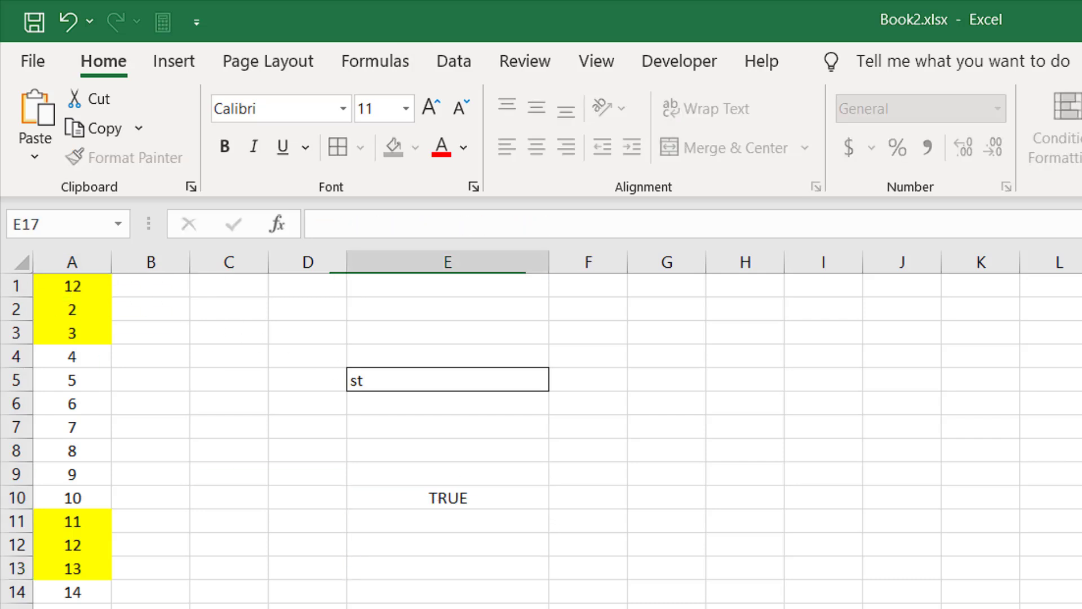
{"action": "key", "text": "Return"}
{"action": "left_click", "coordinate": [431, 496]}
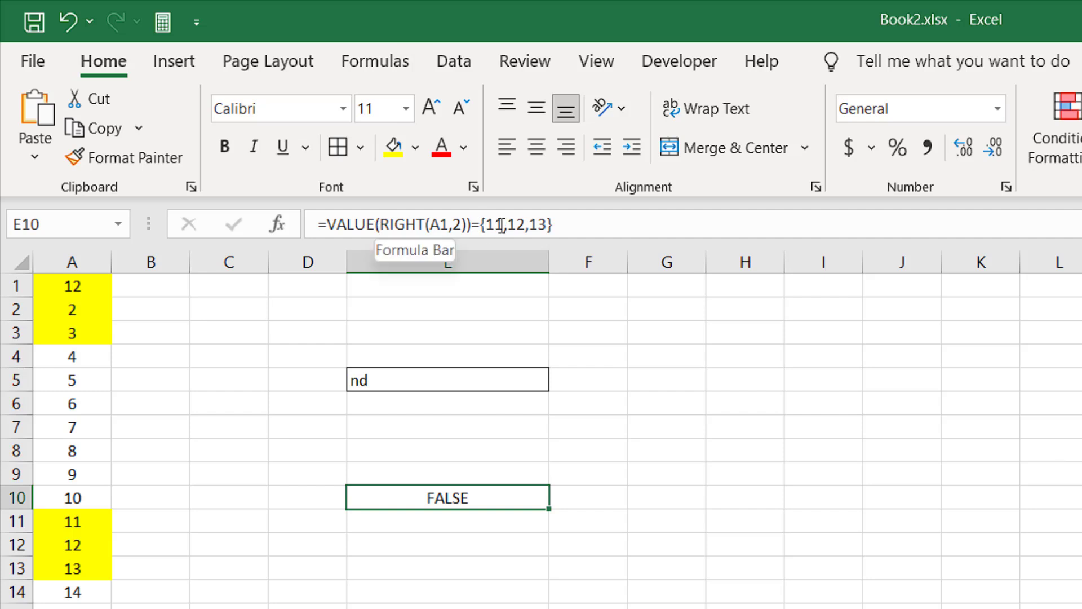
Wrap E10's comparison in OR( ) so it returns TRUE for endings 11, 12 or 13.
{"action": "left_click", "coordinate": [330, 229]}
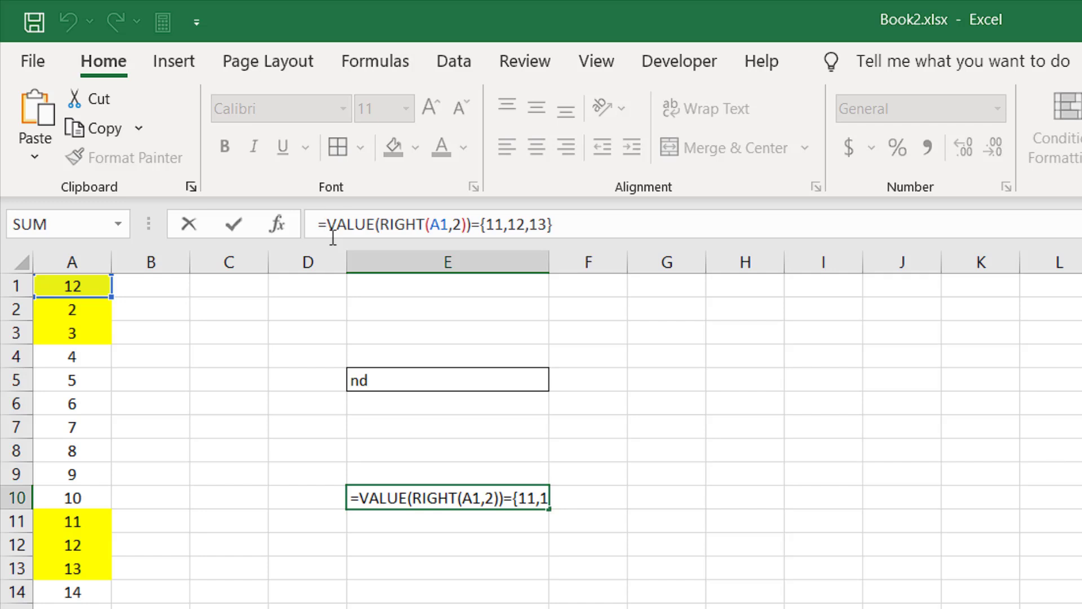
{"action": "type", "text": "OR("}
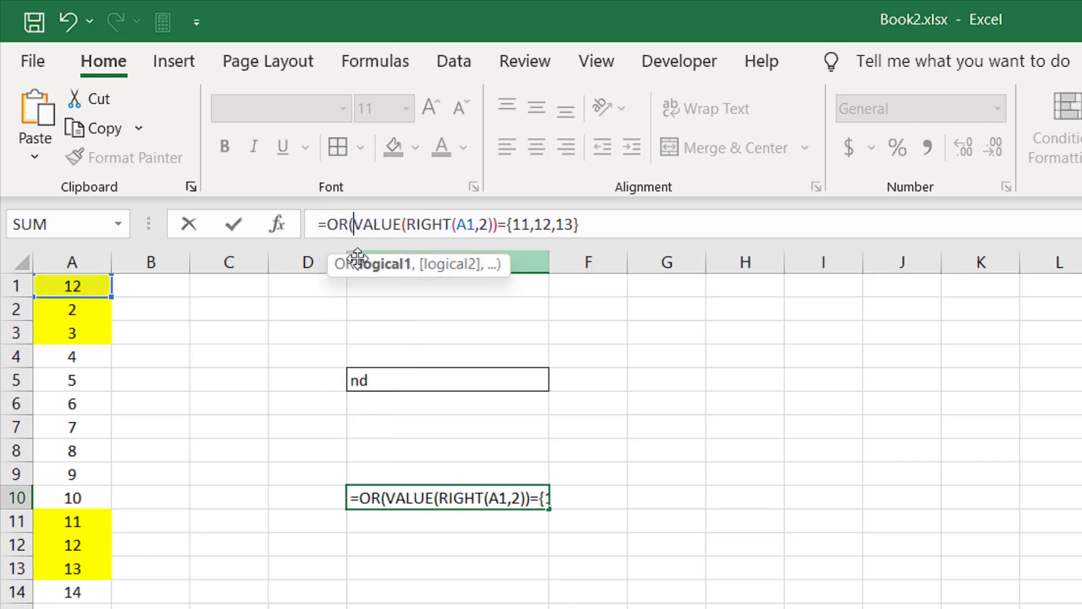
{"action": "left_click", "coordinate": [590, 229]}
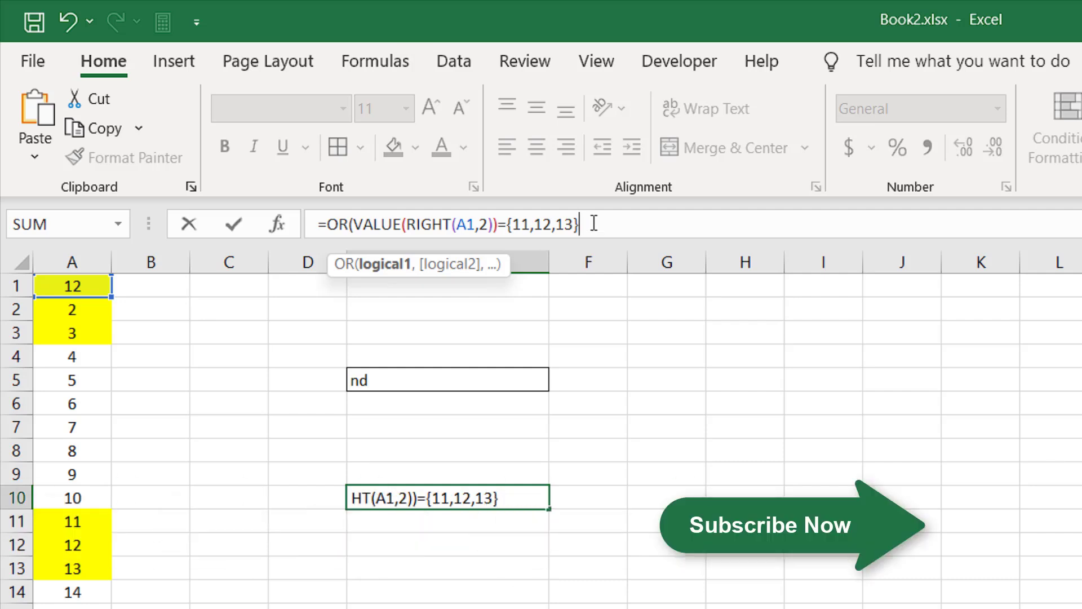
{"action": "type", "text": ")"}
{"action": "key", "text": "Return"}
Try 11, 12 and 13 in A1, ending at 13 with E10 still TRUE, then reopen E10's formula.
{"action": "left_click", "coordinate": [411, 503]}
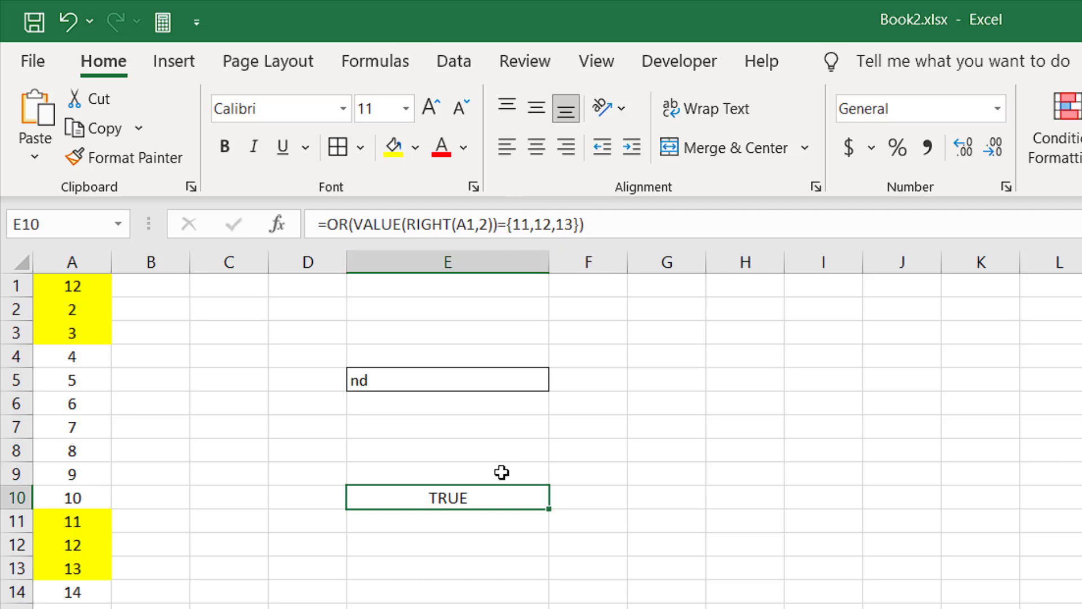
{"action": "left_click", "coordinate": [48, 281]}
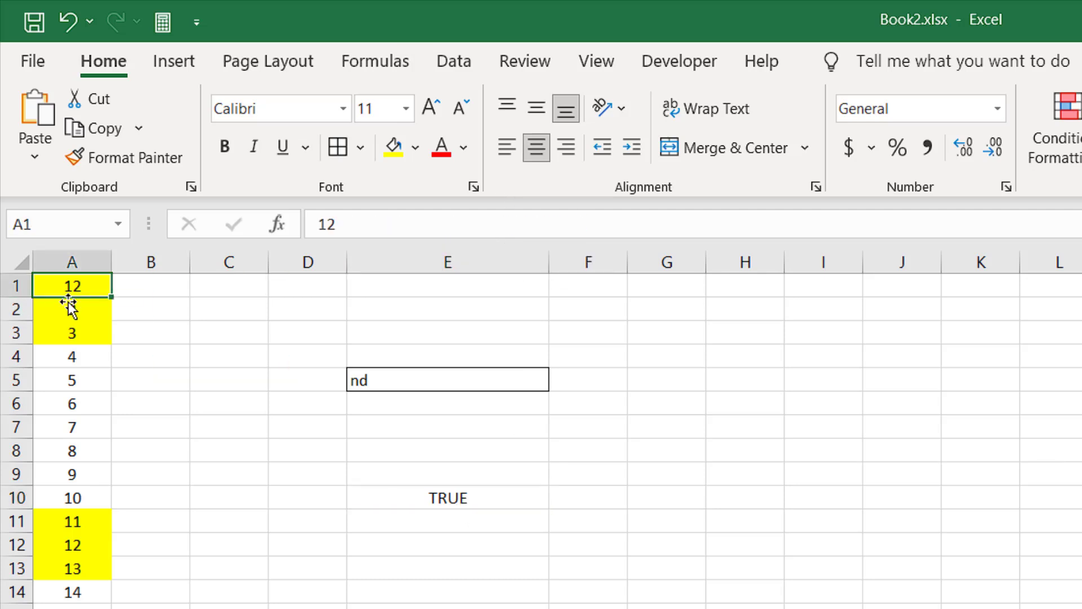
{"action": "type", "text": "11"}
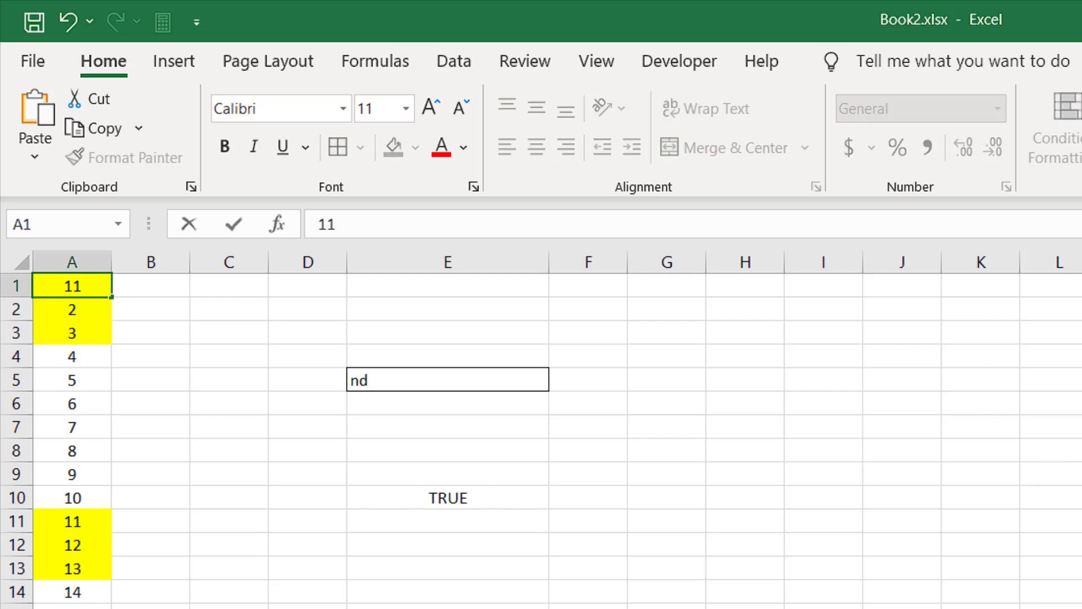
{"action": "left_click", "coordinate": [72, 283]}
{"action": "type", "text": "12"}
{"action": "left_click", "coordinate": [233, 581]}
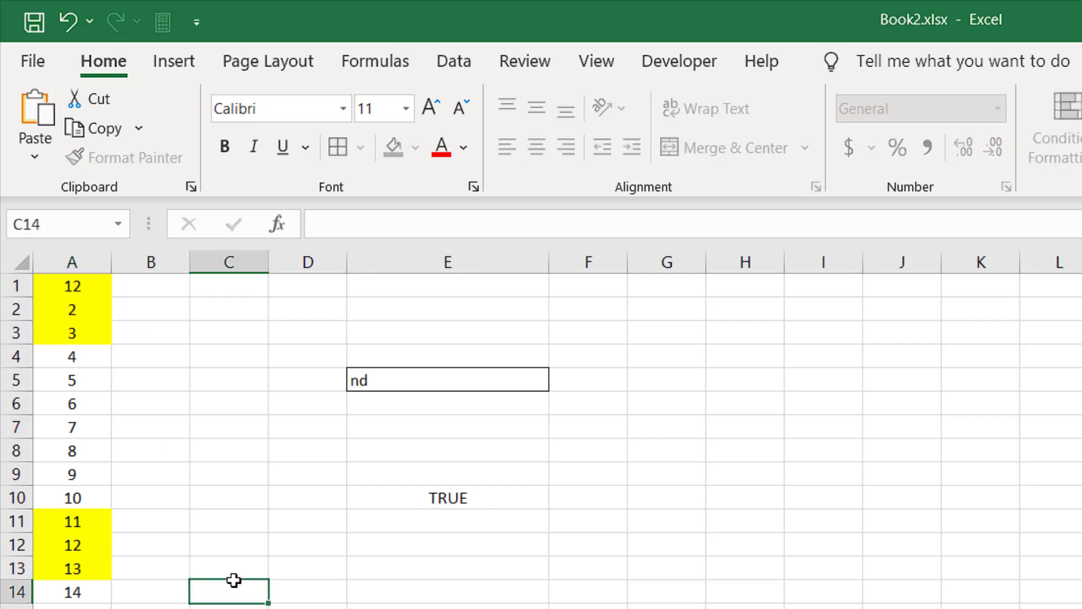
{"action": "left_click", "coordinate": [94, 293]}
{"action": "type", "text": "1"}
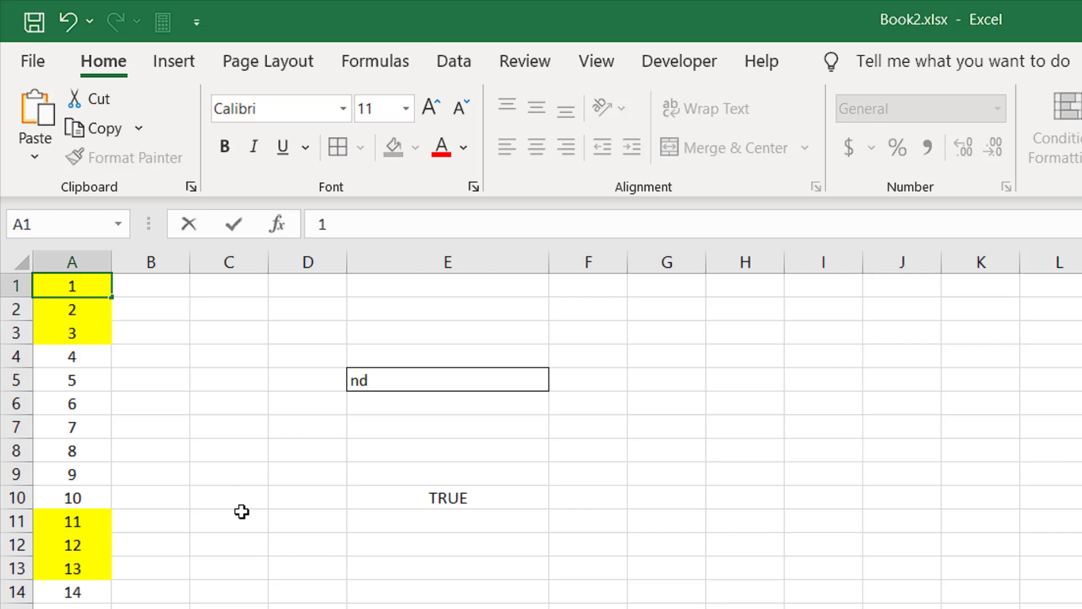
{"action": "type", "text": "3"}
{"action": "left_click", "coordinate": [250, 518]}
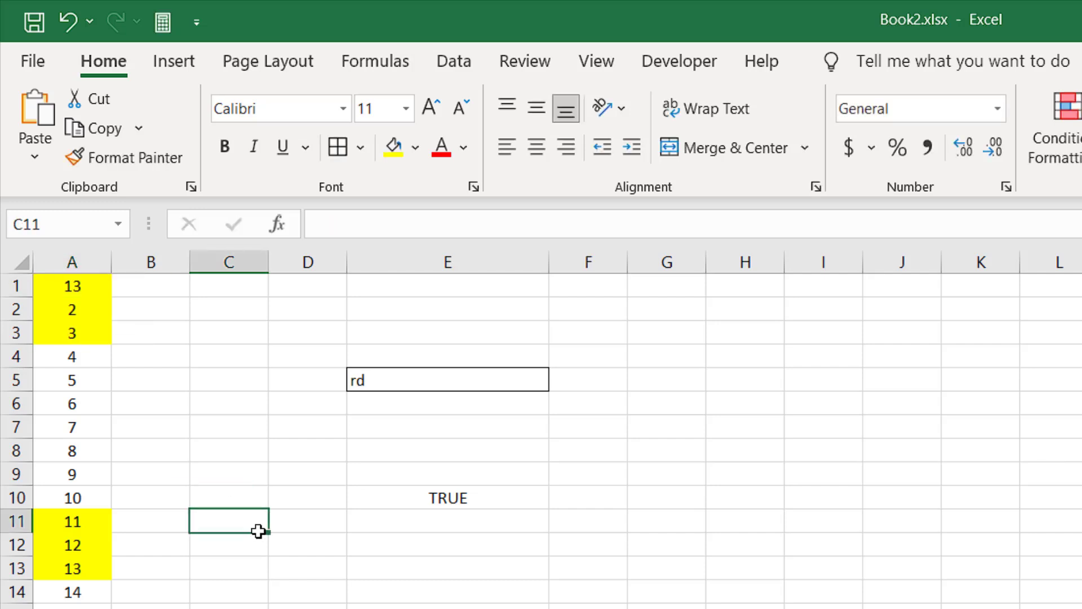
{"action": "left_click", "coordinate": [419, 497]}
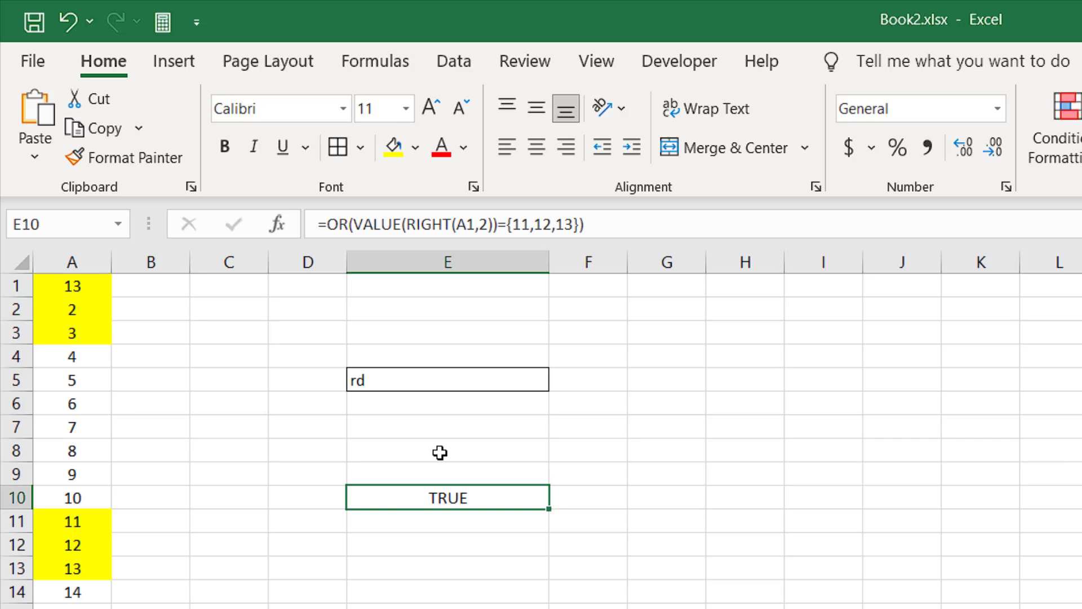
{"action": "left_click", "coordinate": [321, 225]}
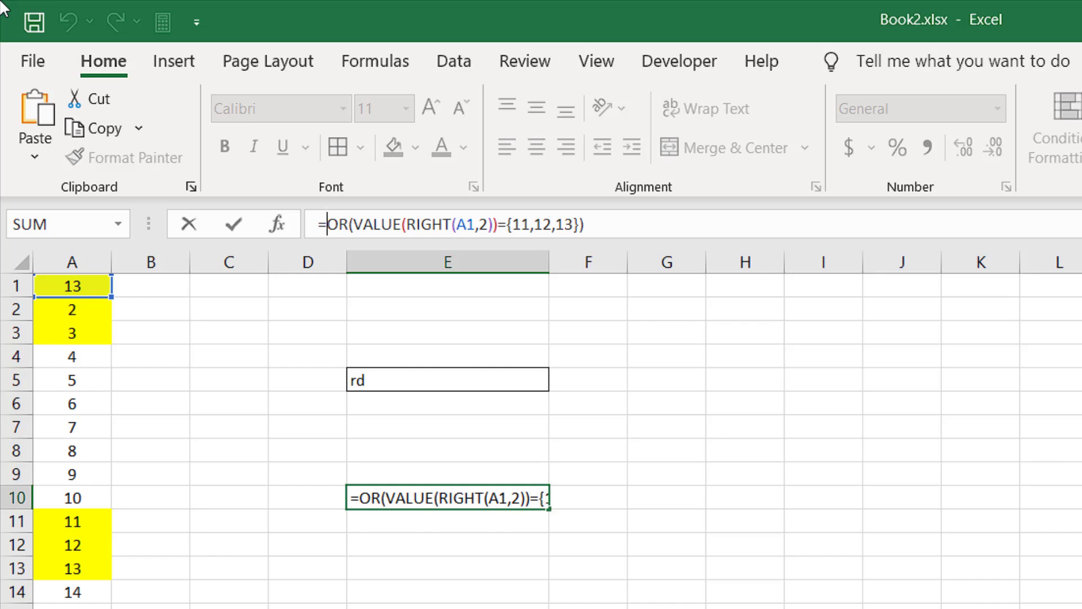
Wrap E10's OR test in IF, returning "th" when true and "hello" otherwise.
{"action": "type", "text": "If"}
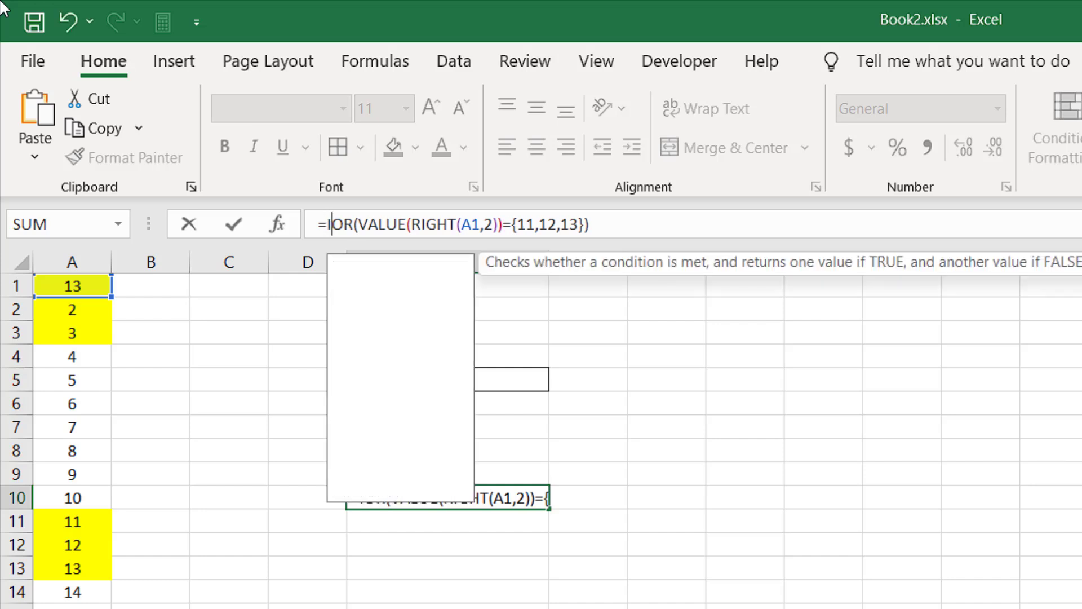
{"action": "key", "text": "Tab"}
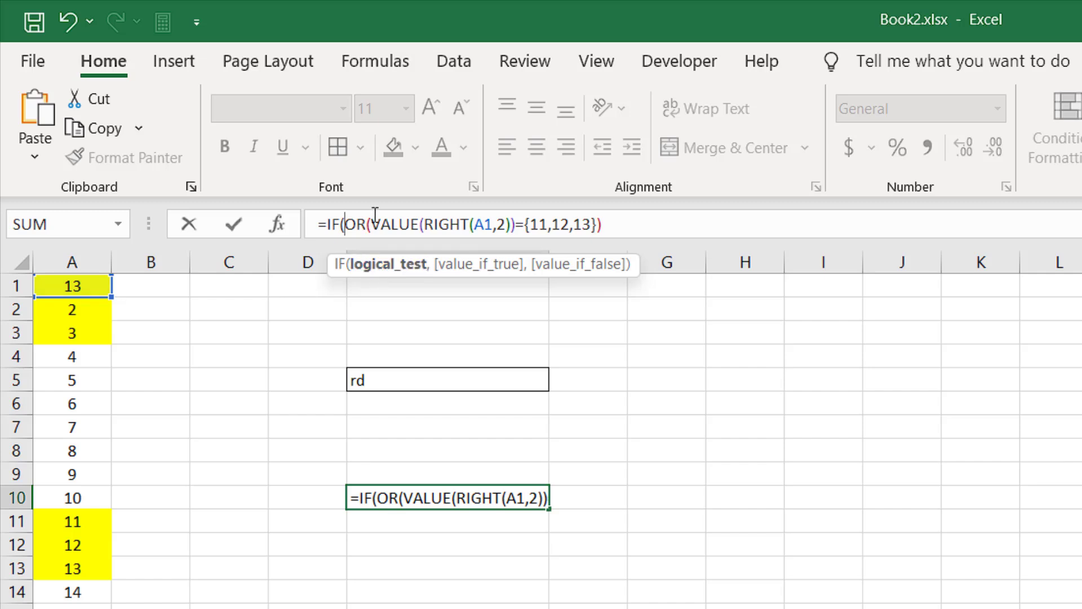
{"action": "left_click", "coordinate": [665, 228]}
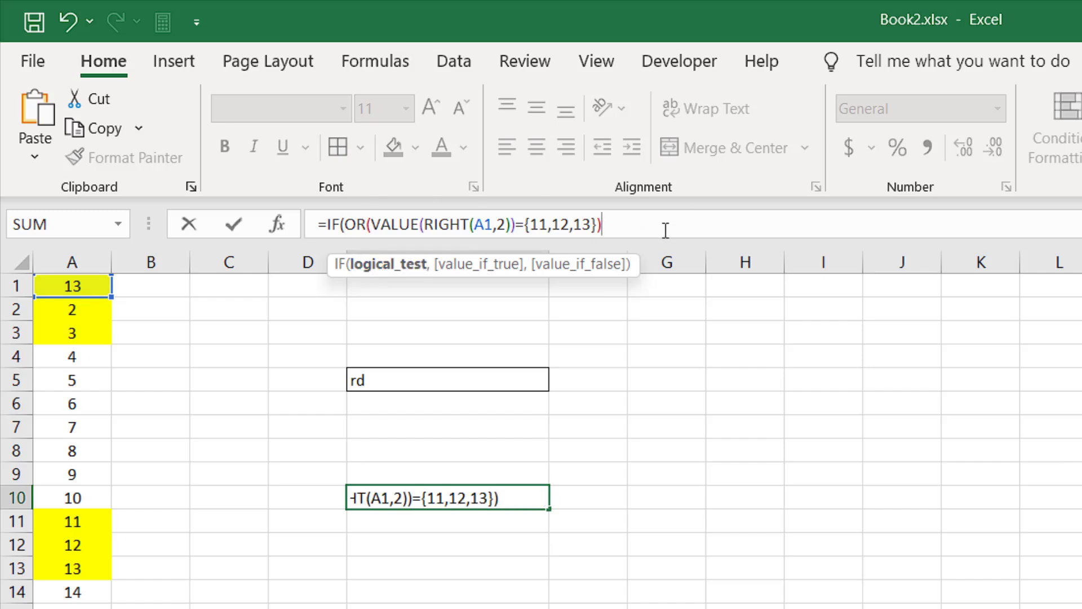
{"action": "type", "text": ","}
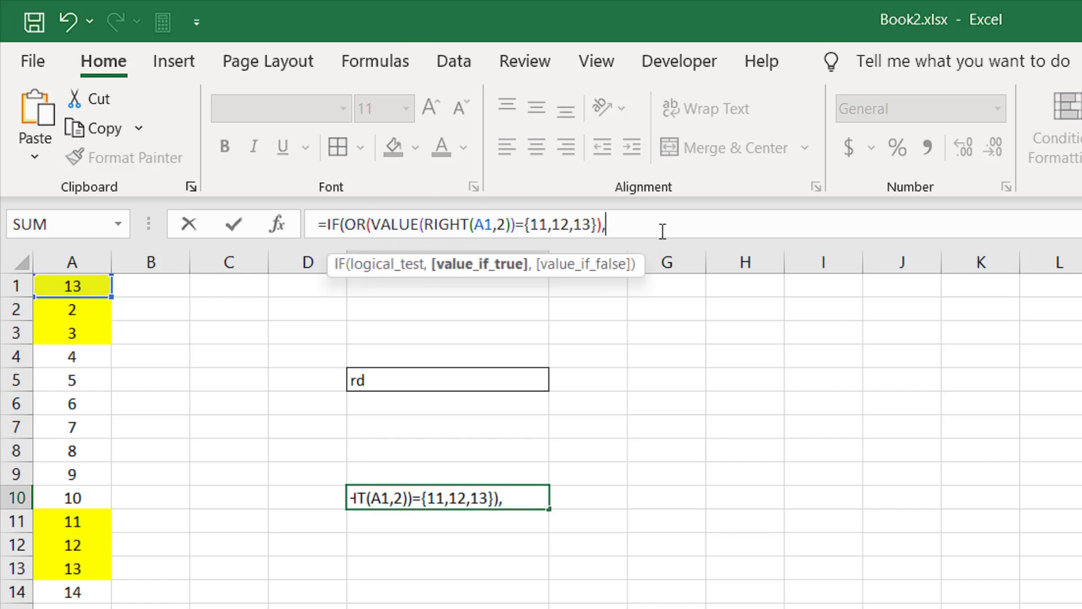
{"action": "type", "text": "\"th\""}
{"action": "type", "text": ","}
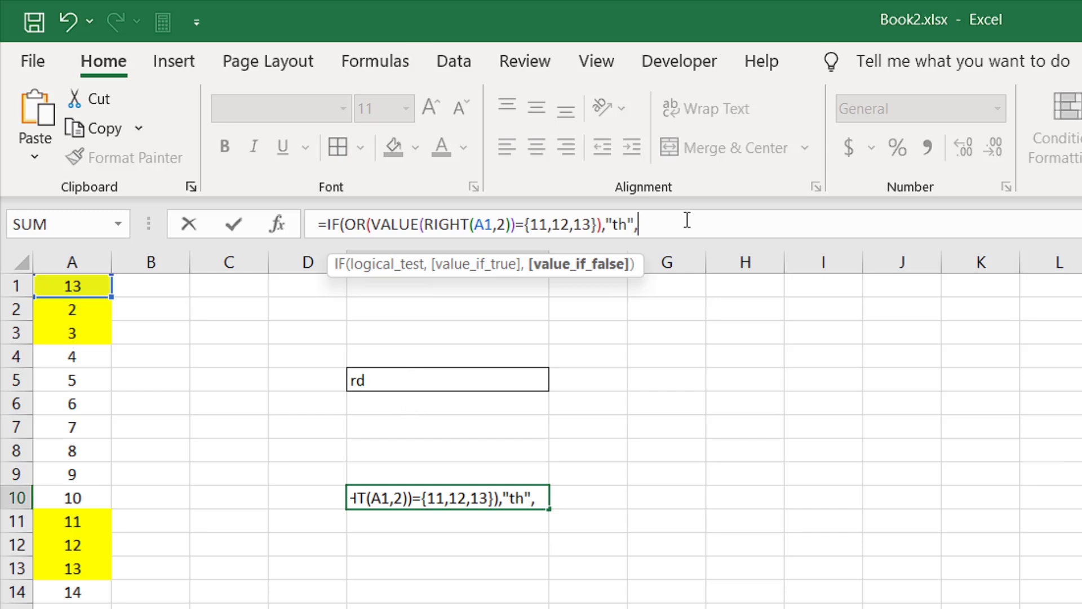
{"action": "type", "text": "\",\"hello\")"}
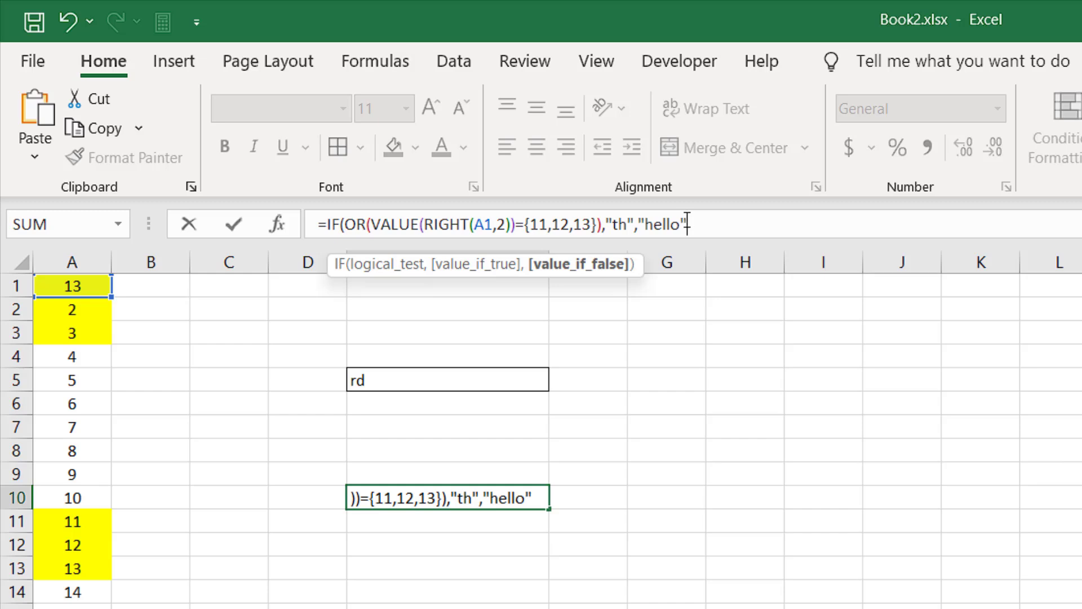
Confirm E10's IF formula and compare the formulas in E10 and E5.
{"action": "key", "text": "Return"}
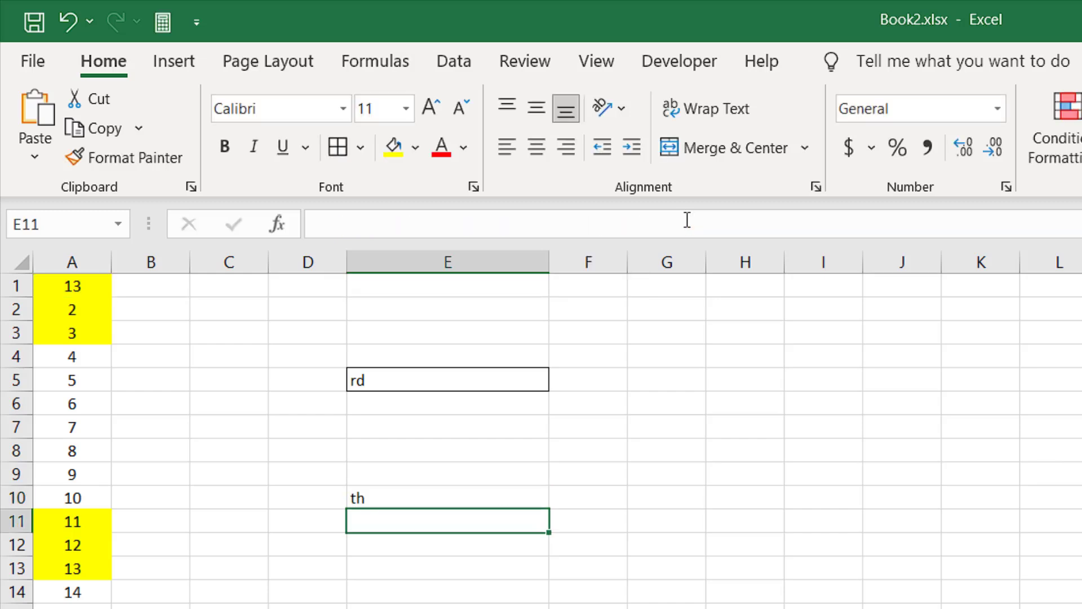
{"action": "left_click", "coordinate": [92, 286]}
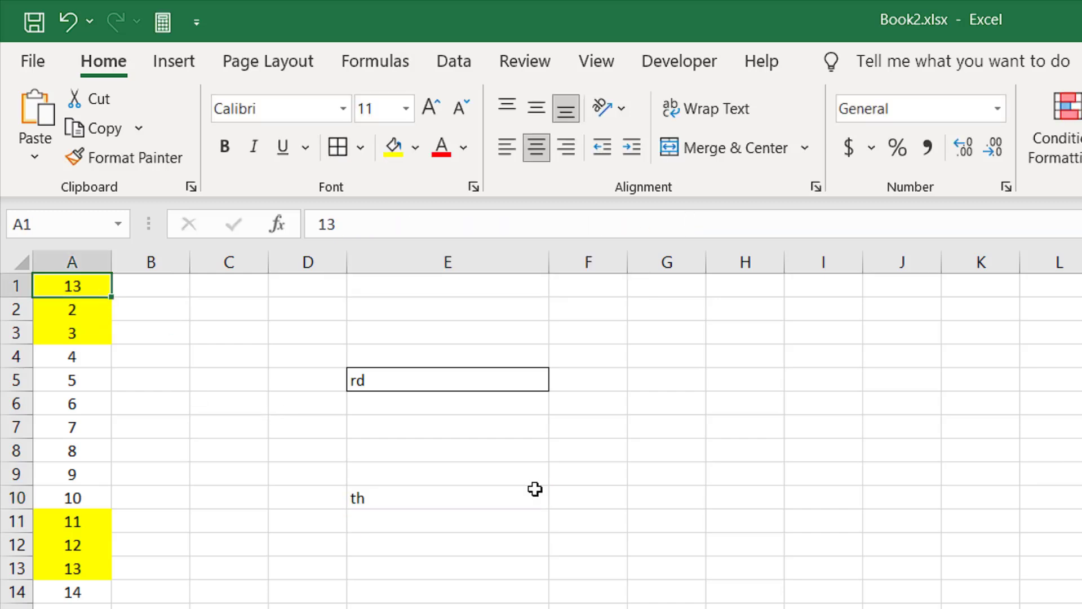
{"action": "left_click", "coordinate": [470, 503]}
{"action": "left_click", "coordinate": [406, 380]}
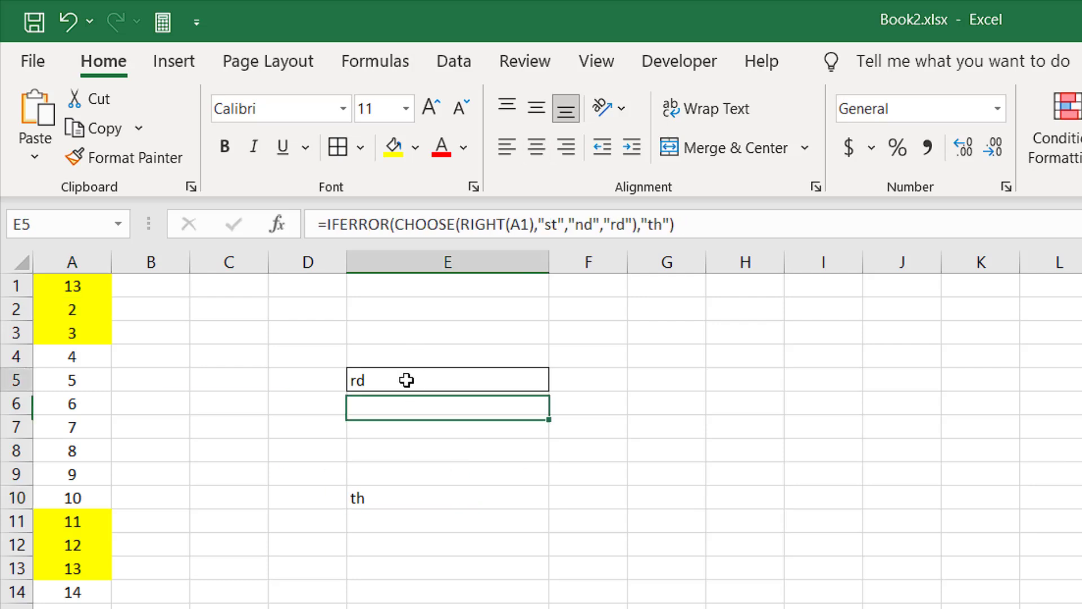
{"action": "left_click", "coordinate": [93, 284]}
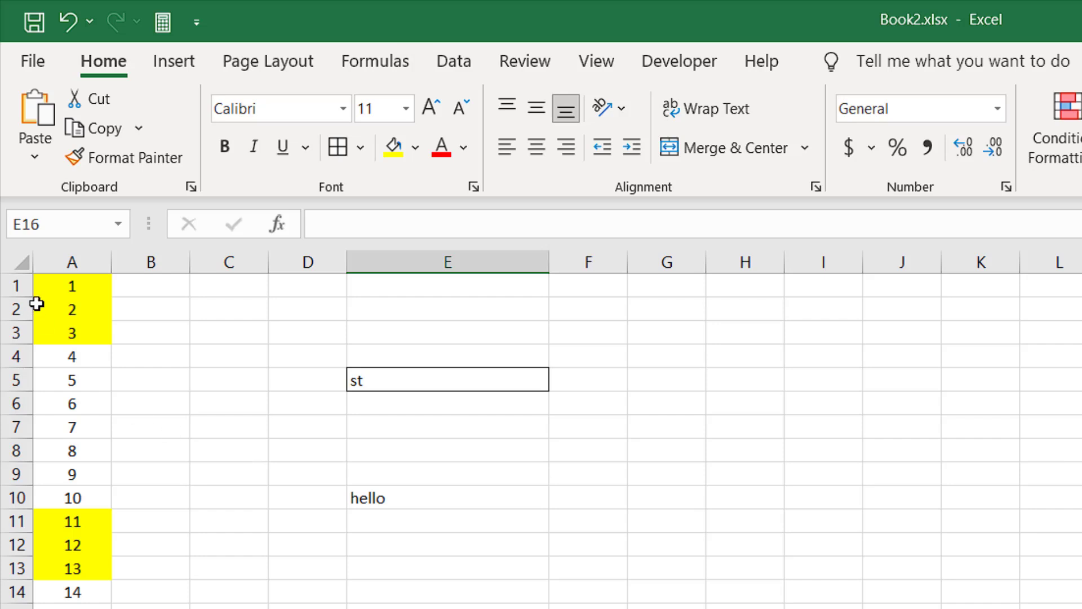
{"action": "left_click", "coordinate": [439, 495]}
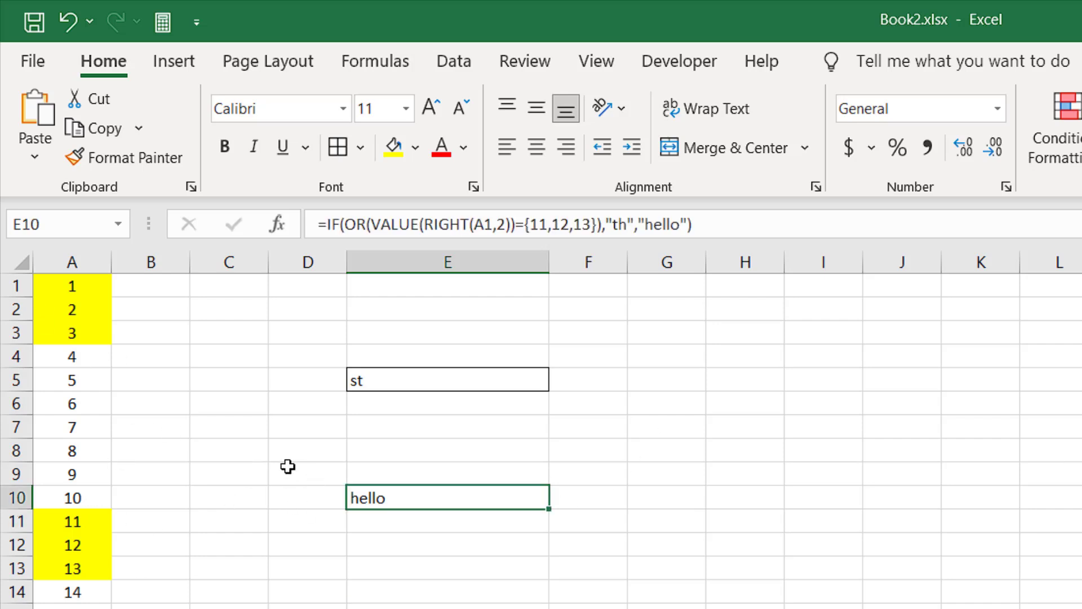
{"action": "left_click", "coordinate": [404, 379]}
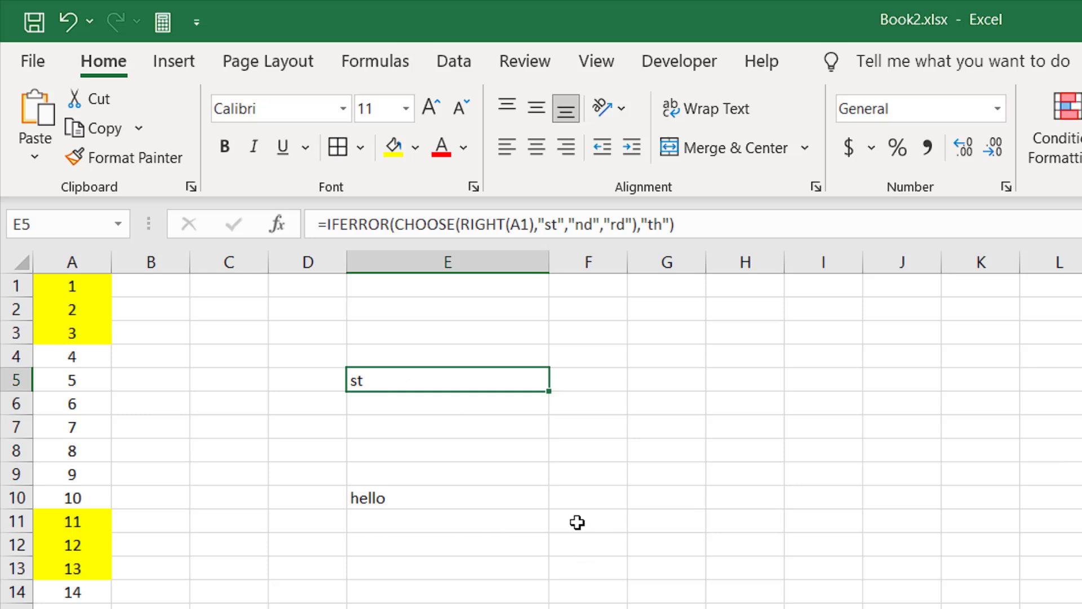
Test A1 with 11 and then 21, checking E10 switches from th to hello.
{"action": "left_click", "coordinate": [74, 289]}
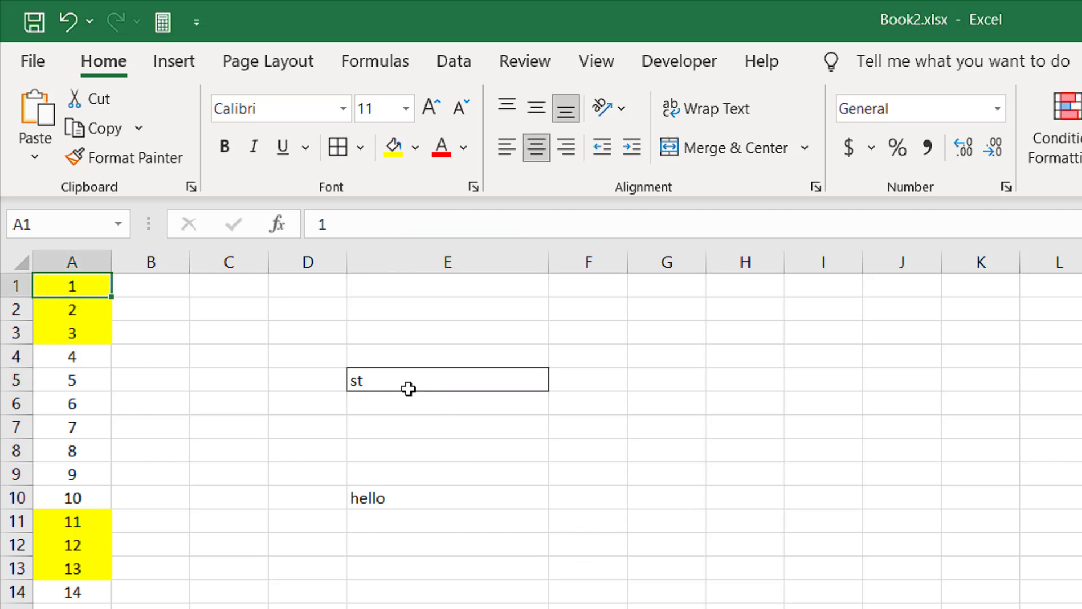
{"action": "type", "text": "11"}
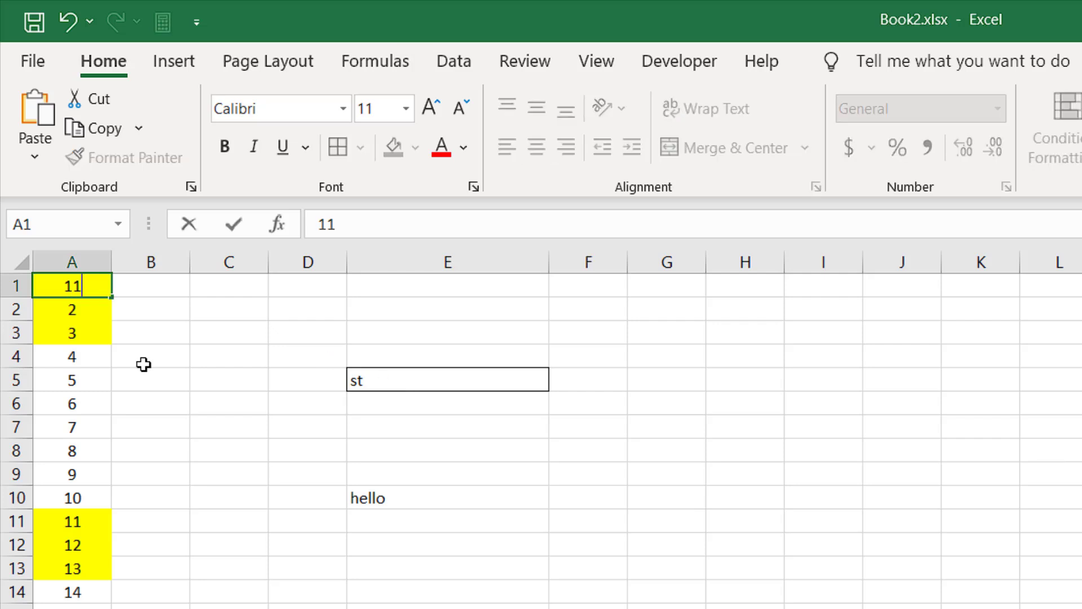
{"action": "left_click", "coordinate": [255, 523]}
{"action": "left_click", "coordinate": [442, 512]}
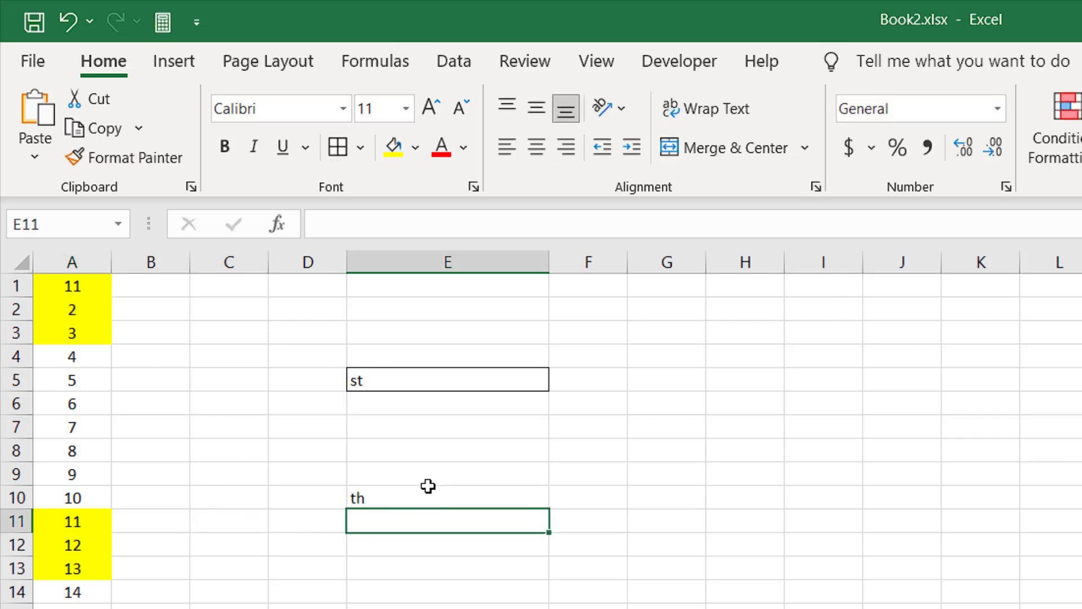
{"action": "left_click", "coordinate": [428, 486]}
{"action": "left_click", "coordinate": [89, 291]}
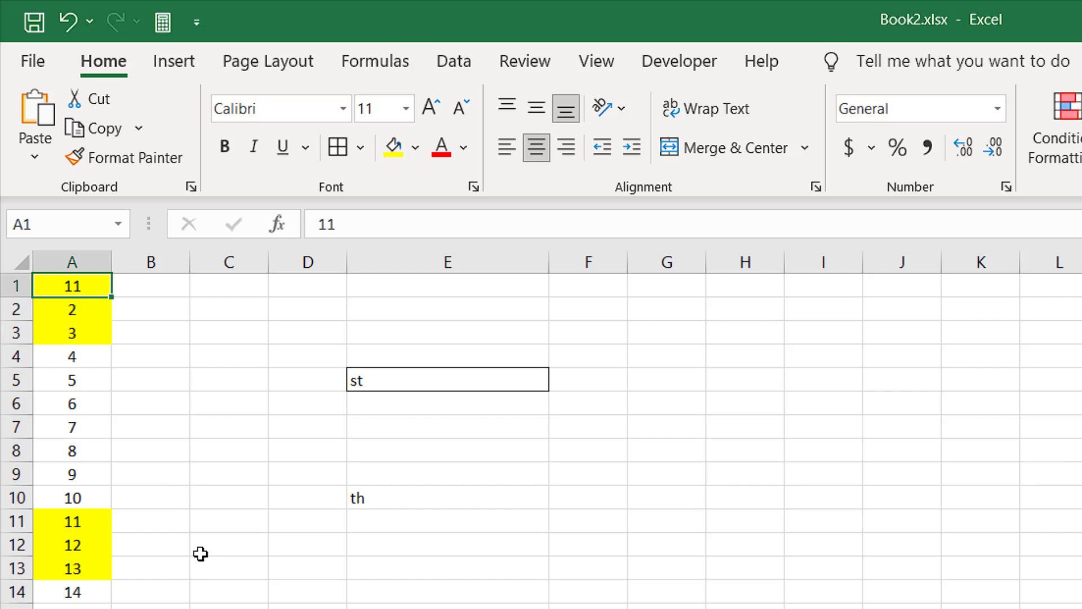
{"action": "type", "text": "21"}
{"action": "left_click", "coordinate": [213, 586]}
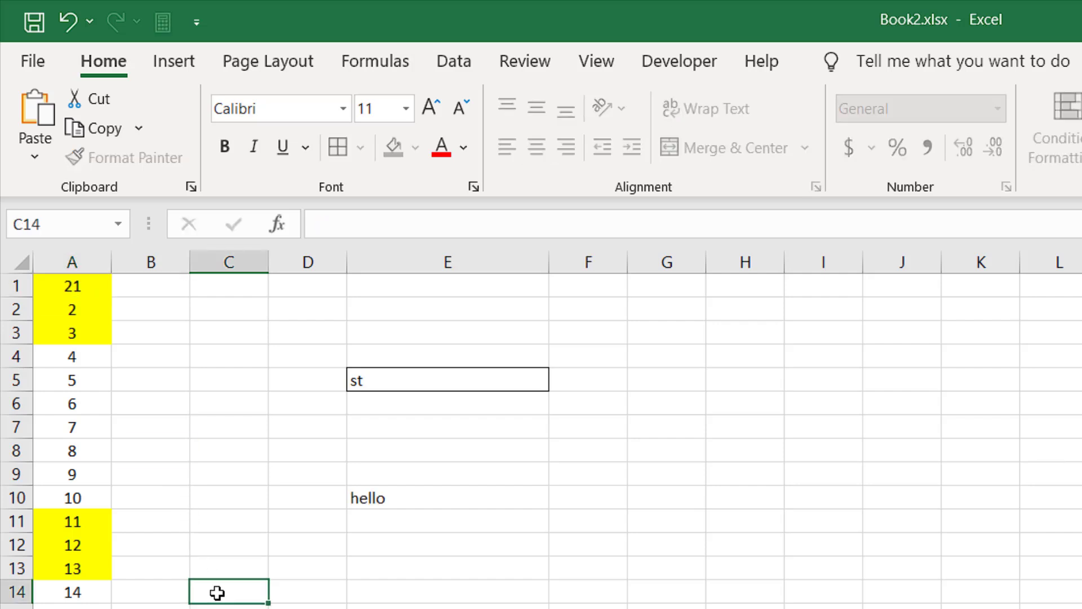
Select E5's IFERROR(CHOOSE…) formula text after the equals sign.
{"action": "left_click", "coordinate": [354, 383]}
{"action": "left_click", "coordinate": [386, 497]}
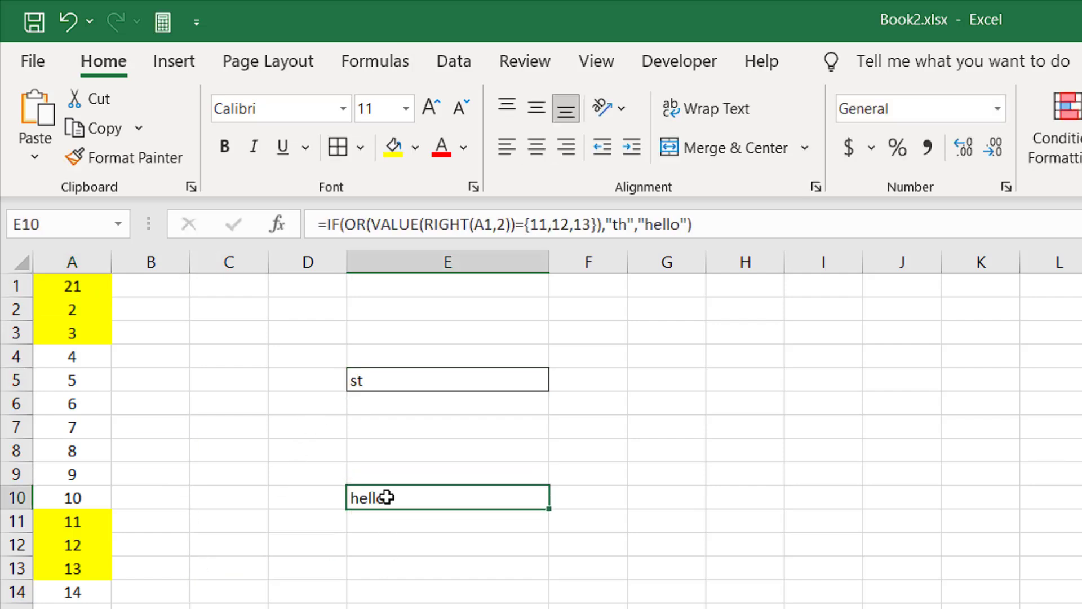
{"action": "left_click", "coordinate": [386, 372]}
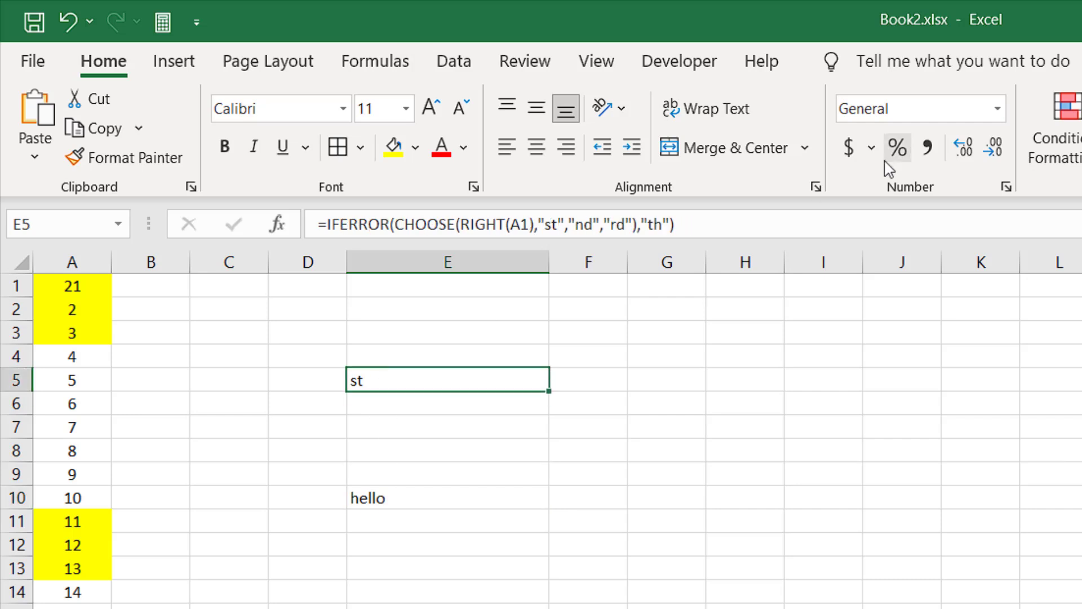
{"action": "left_click_drag", "start_coordinate": [696, 227], "coordinate": [327, 228]}
{"action": "key", "text": "ctrl+c"}
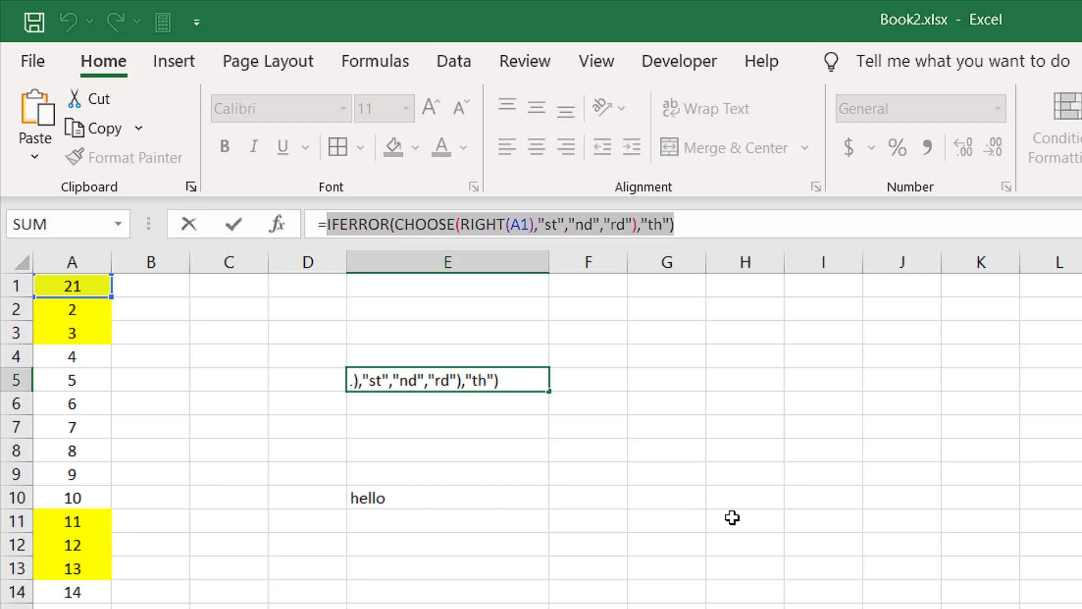
Replace "hello" in E10 with E5's IFERROR(CHOOSE…) formula, leaving E5 empty and E10 showing st.
{"action": "key", "text": "BackSpace"}
{"action": "key", "text": "BackSpace"}
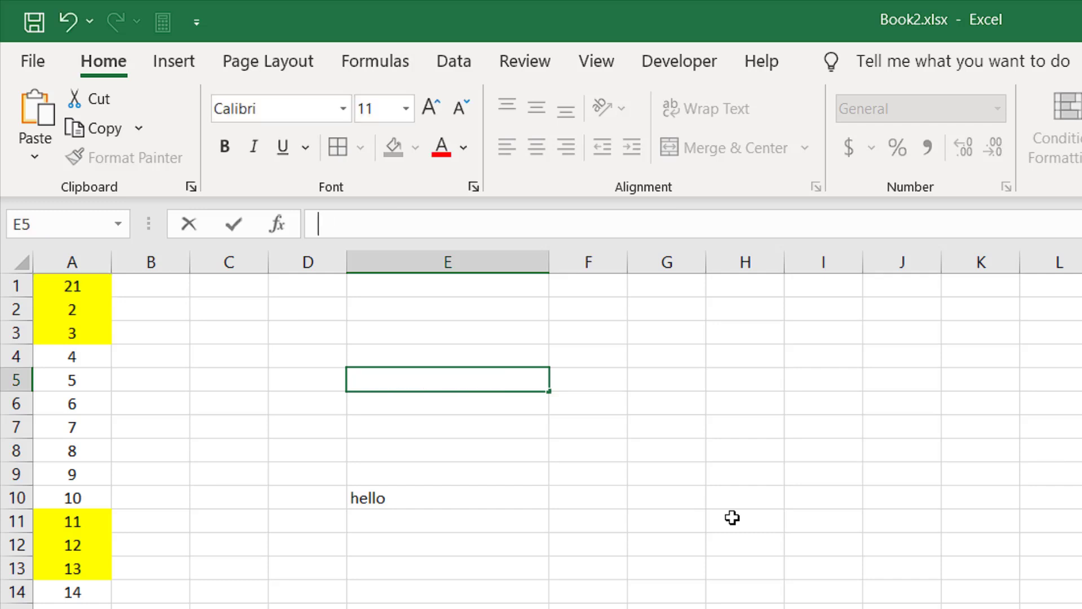
{"action": "left_click", "coordinate": [738, 558]}
{"action": "double_click", "coordinate": [424, 498]}
{"action": "double_click", "coordinate": [693, 496]}
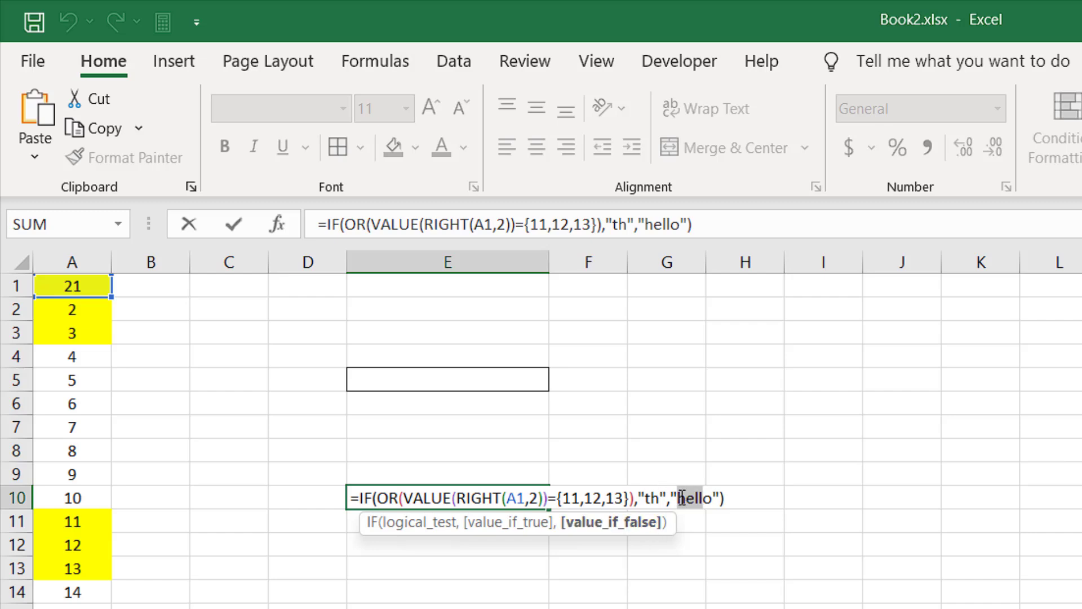
{"action": "left_click_drag", "start_coordinate": [670, 497], "coordinate": [722, 498]}
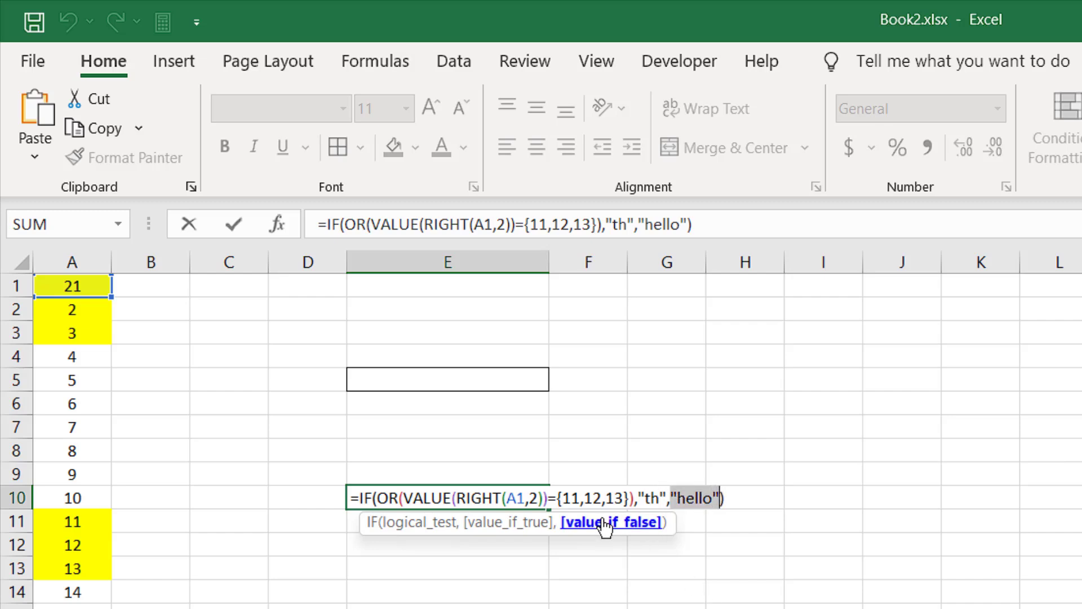
{"action": "key", "text": "BackSpace"}
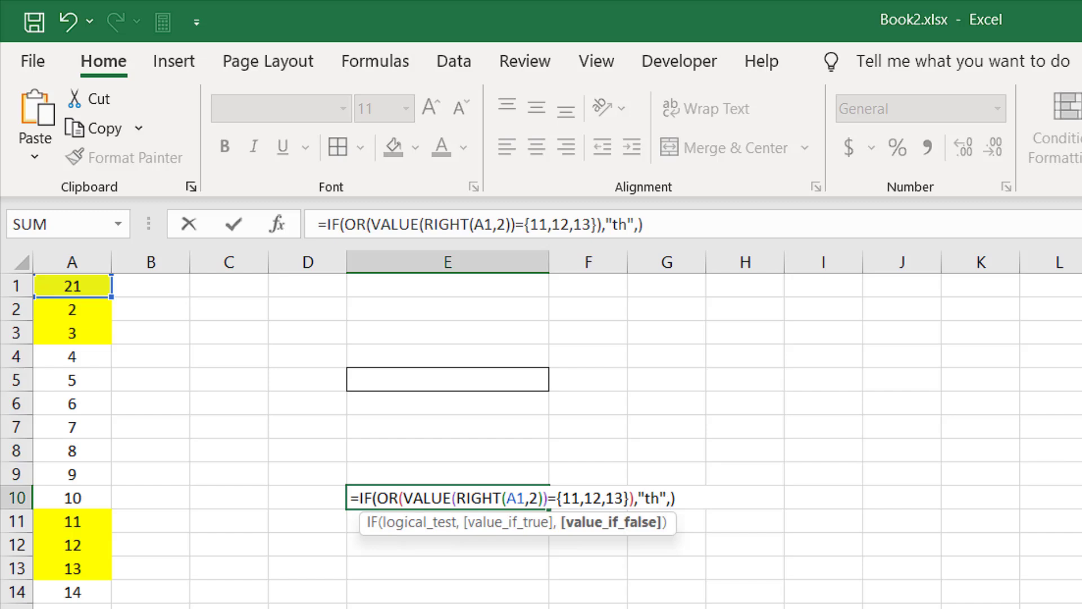
{"action": "key", "text": "ctrl+v"}
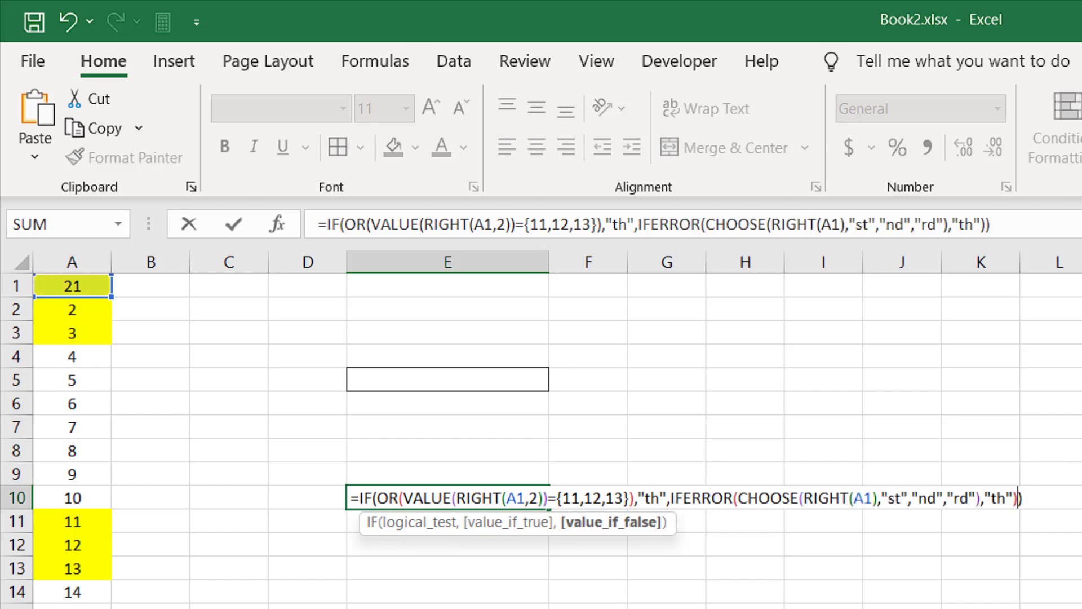
{"action": "key", "text": "Return"}
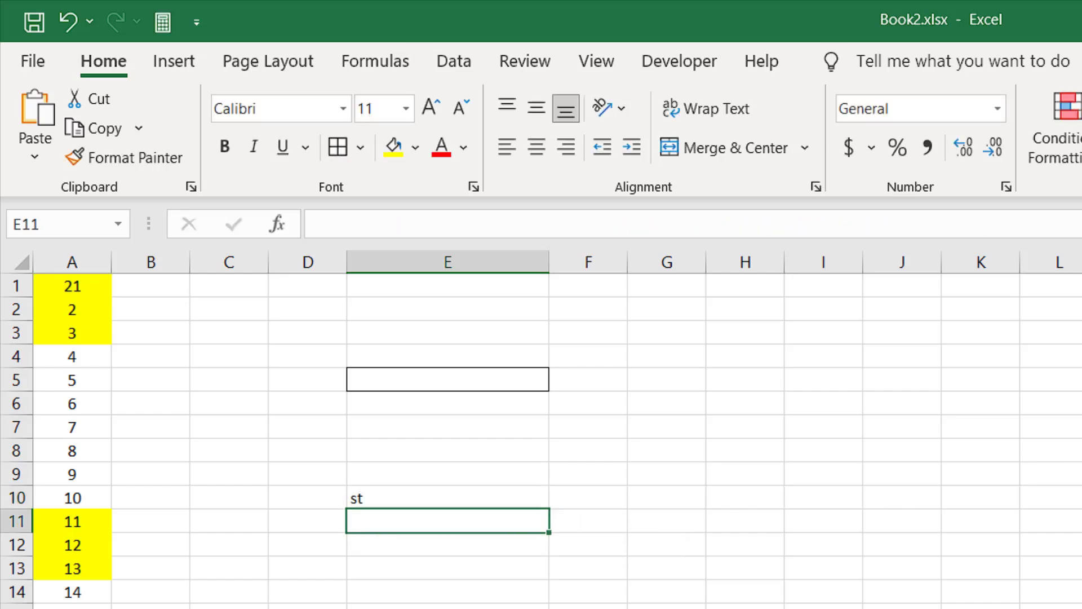
Test E10's combined formula with 1, 2 and 3 in A1 for st, nd, rd.
{"action": "left_click", "coordinate": [72, 286]}
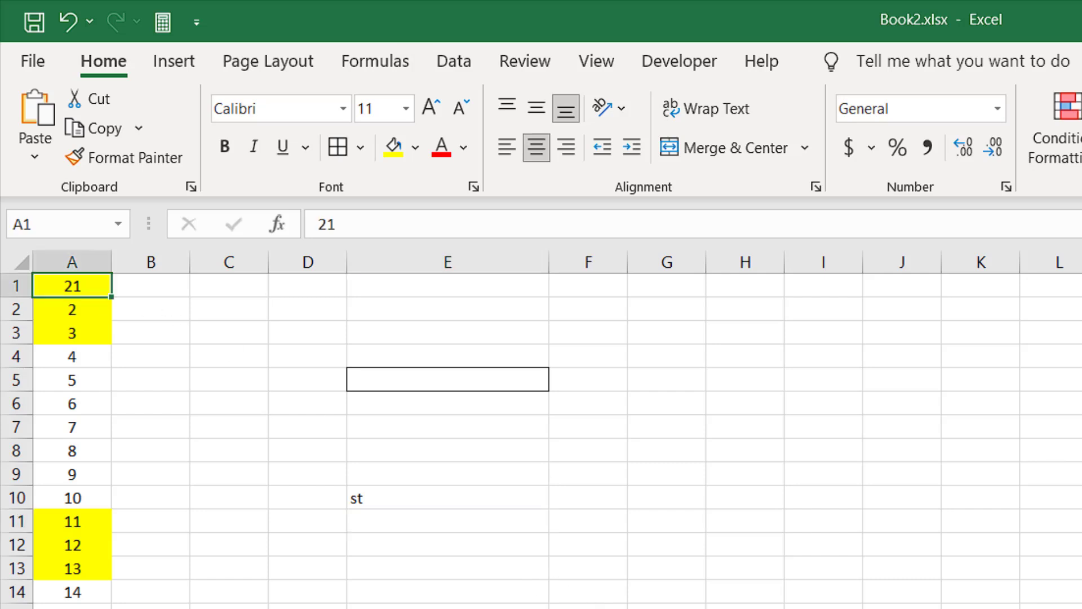
{"action": "double_click", "coordinate": [64, 286]}
{"action": "key", "text": "Delete"}
{"action": "key", "text": "Return"}
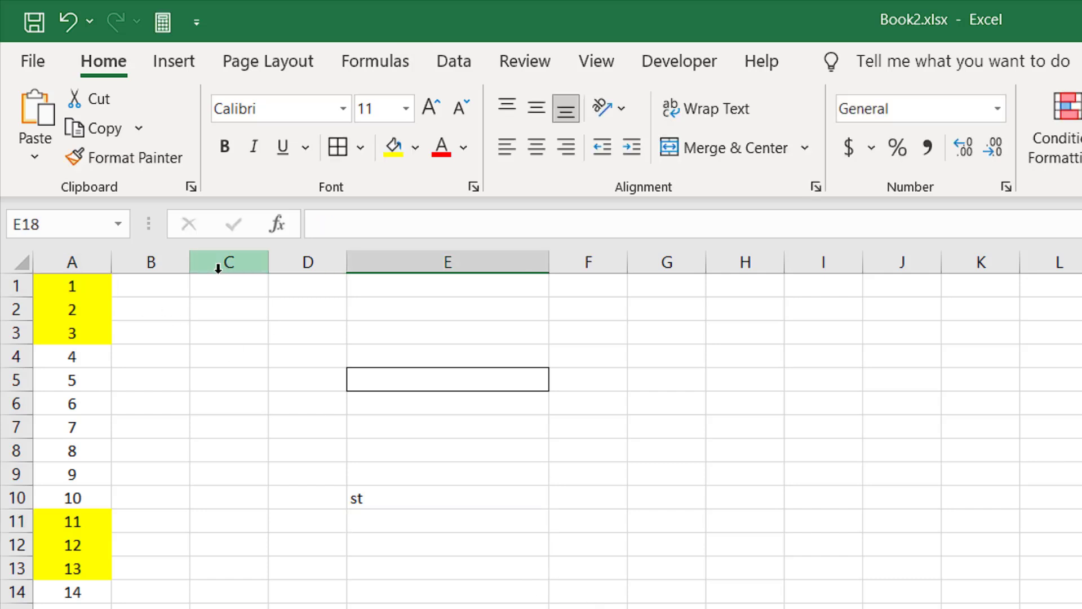
{"action": "left_click", "coordinate": [90, 285]}
{"action": "type", "text": "2"}
{"action": "left_click", "coordinate": [598, 606]}
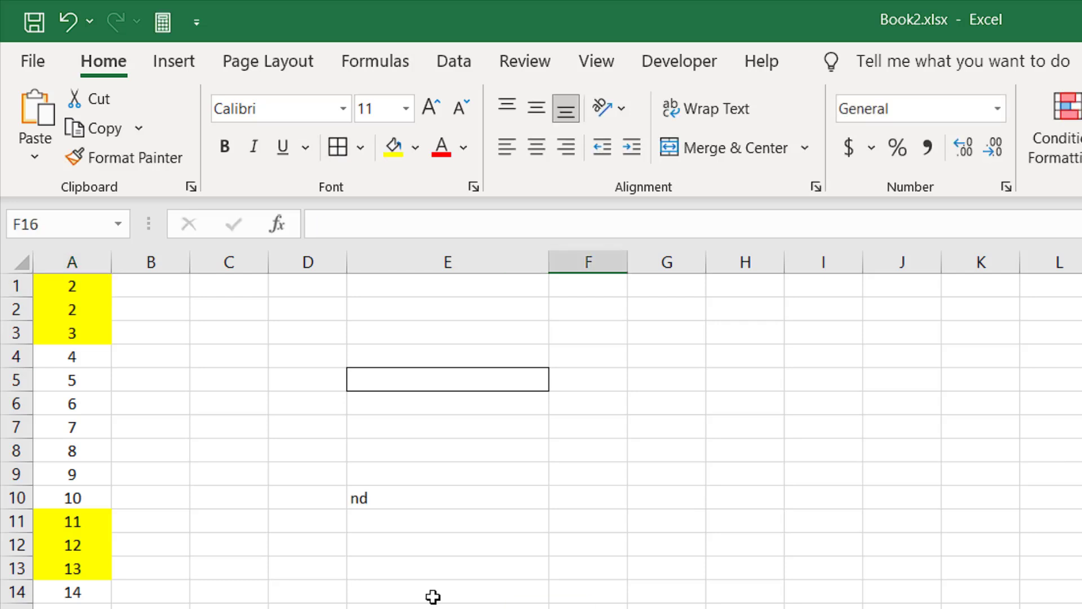
{"action": "left_click", "coordinate": [80, 287]}
{"action": "type", "text": "3"}
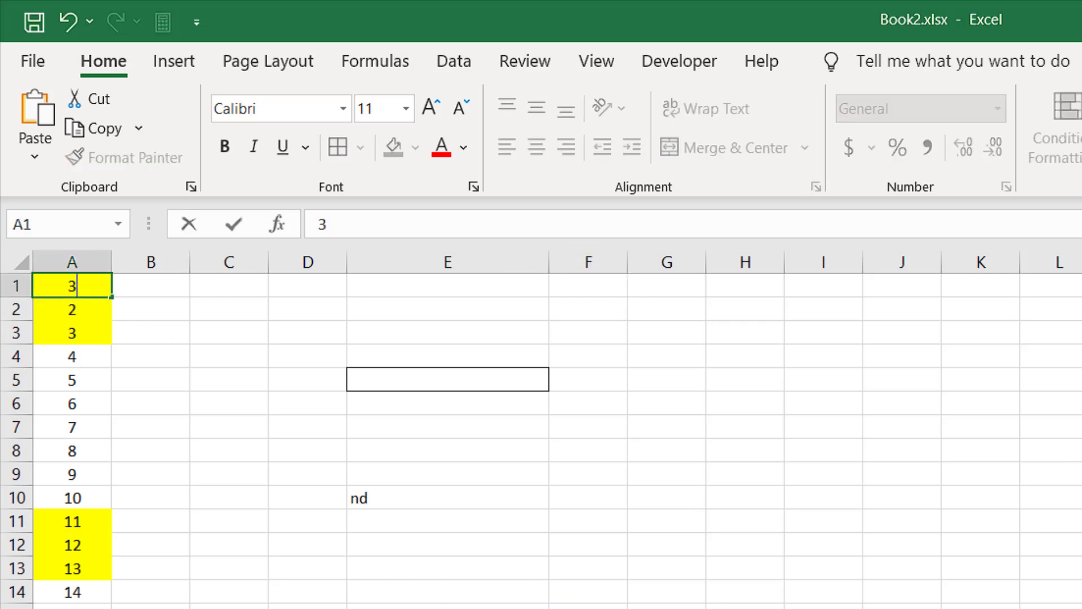
{"action": "left_click", "coordinate": [513, 605]}
Continue testing with 4, 11 and 21 in A1, ending at 21 with E10 showing st.
{"action": "left_click", "coordinate": [79, 282]}
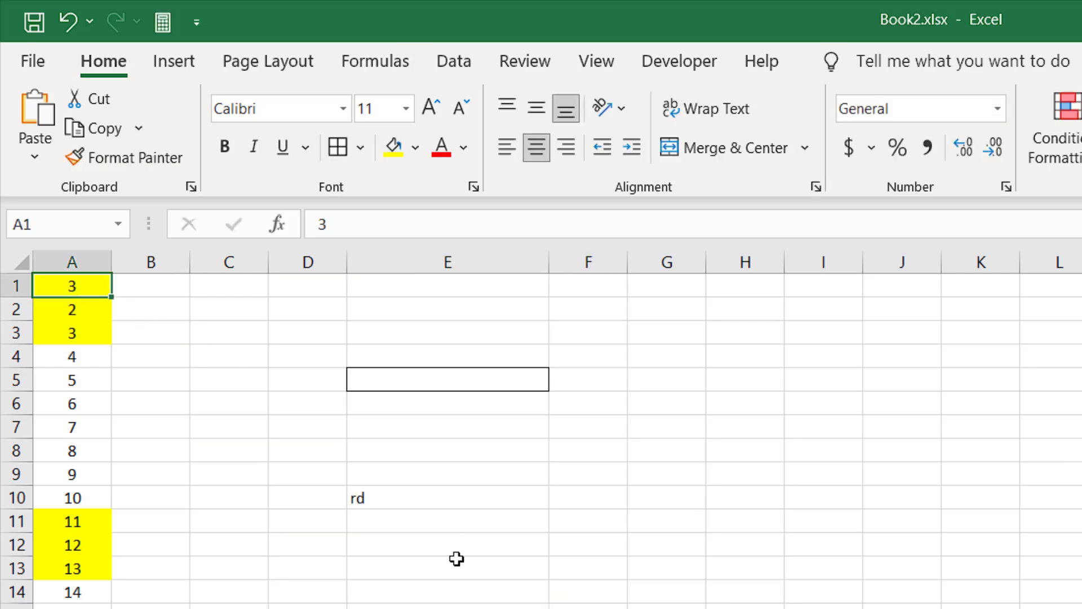
{"action": "type", "text": "4"}
{"action": "left_click", "coordinate": [465, 590]}
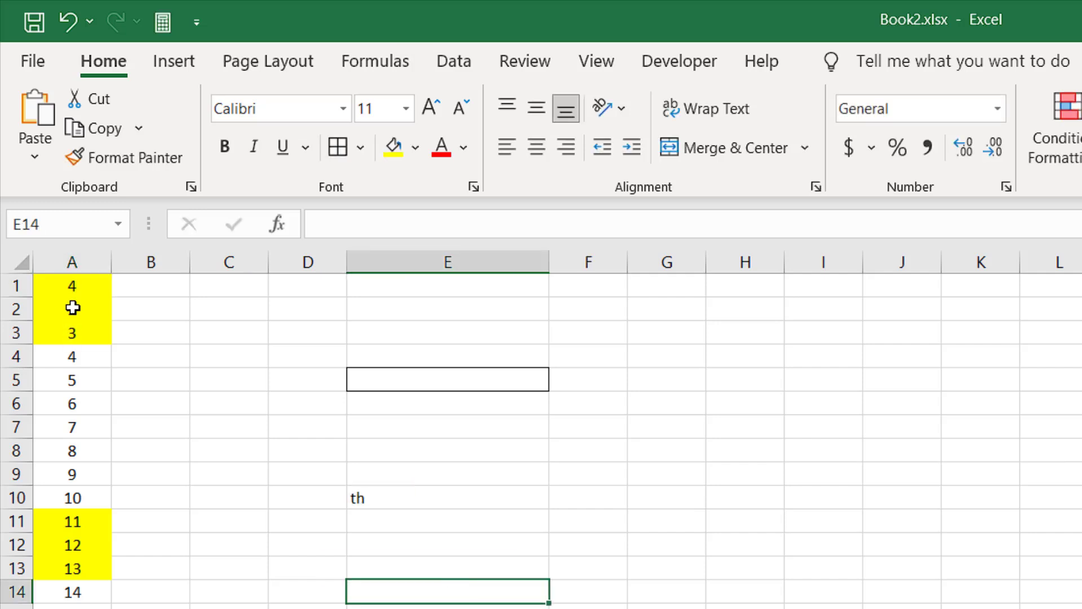
{"action": "left_click", "coordinate": [73, 285]}
{"action": "type", "text": "11"}
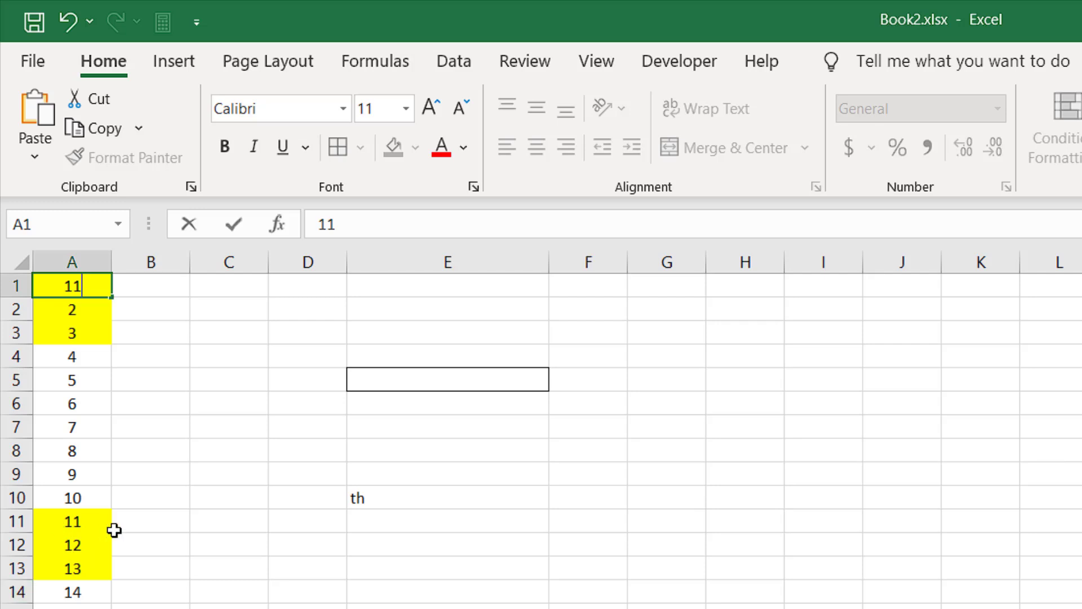
{"action": "left_click", "coordinate": [434, 596]}
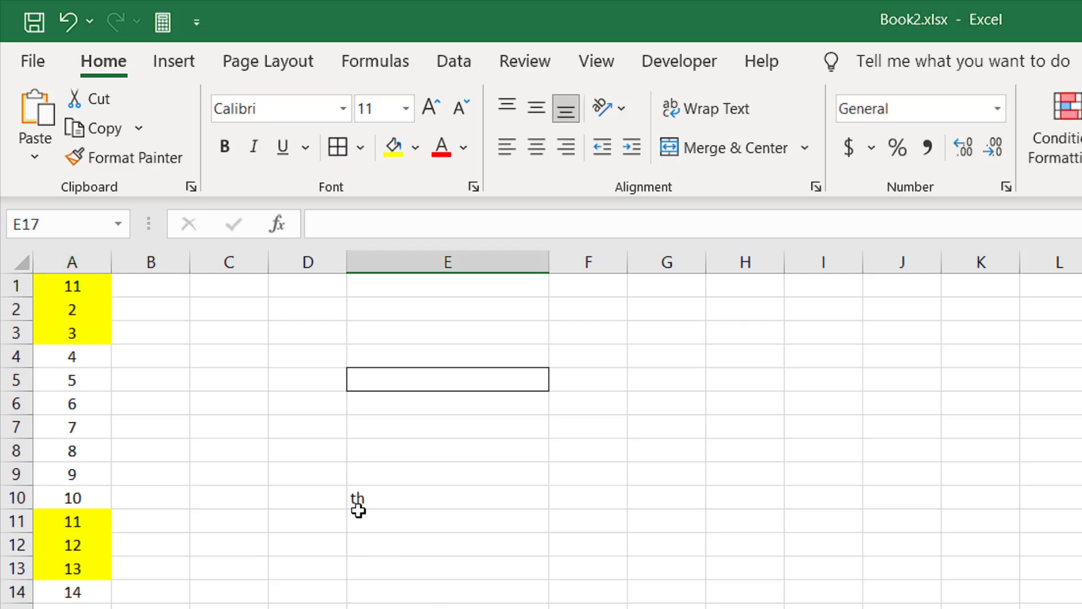
{"action": "left_click", "coordinate": [75, 285]}
{"action": "type", "text": "21"}
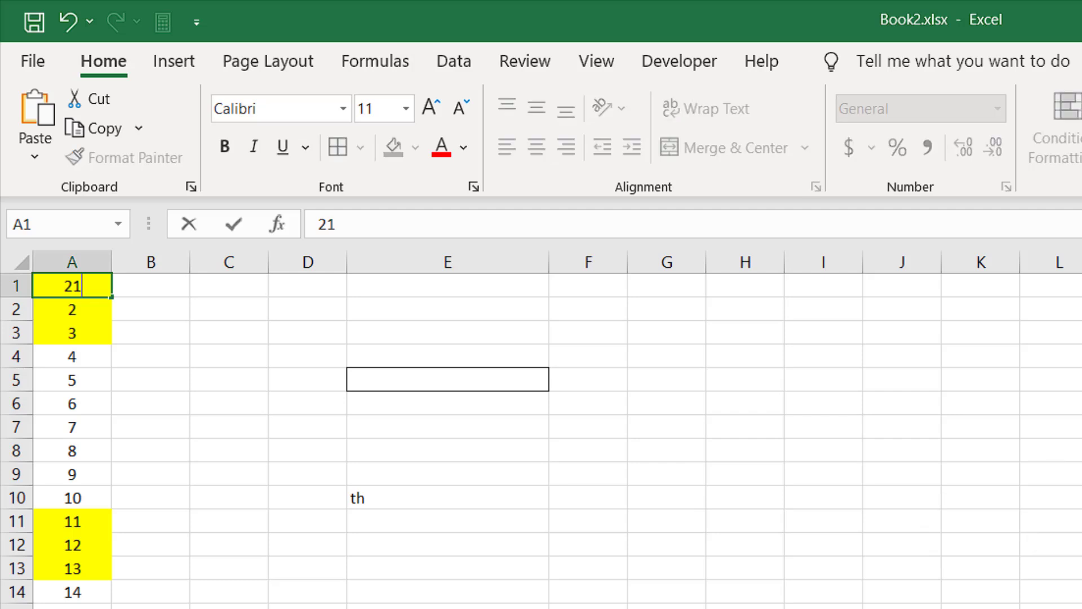
{"action": "left_click", "coordinate": [445, 602]}
{"action": "left_click", "coordinate": [376, 503]}
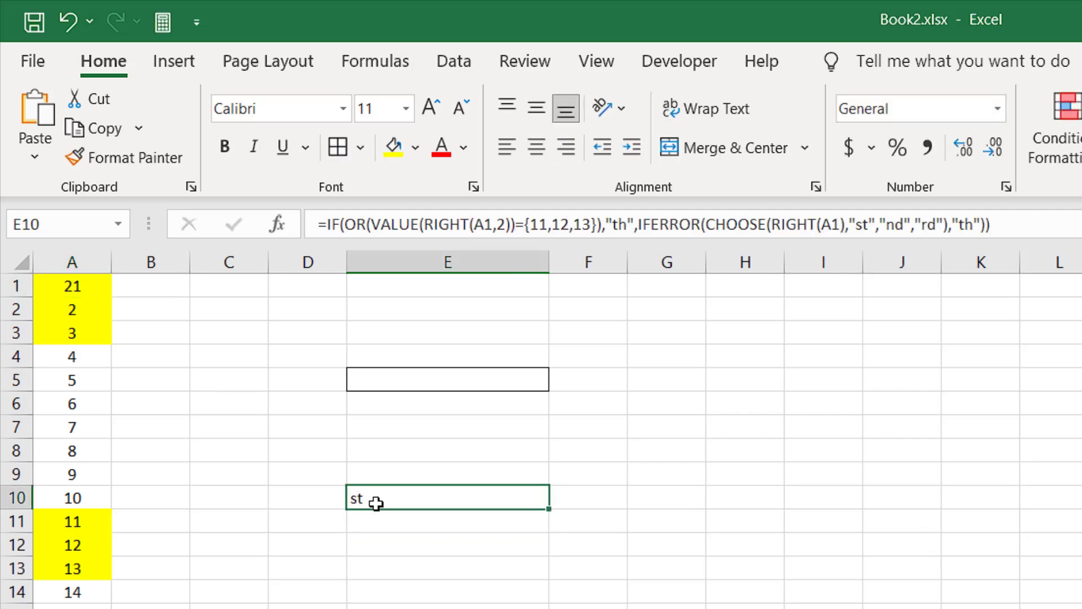
Move E10's suffix formula into B1 and fill it down column B.
{"action": "left_click", "coordinate": [995, 231]}
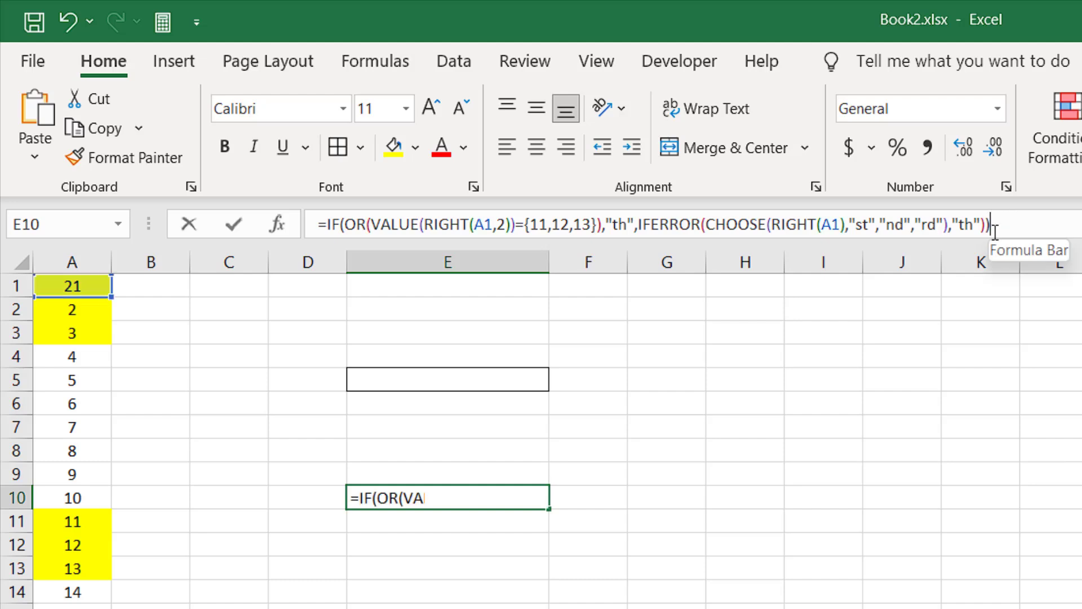
{"action": "left_click_drag", "start_coordinate": [994, 225], "coordinate": [317, 225]}
{"action": "key", "text": "ctrl+x"}
{"action": "double_click", "coordinate": [179, 286]}
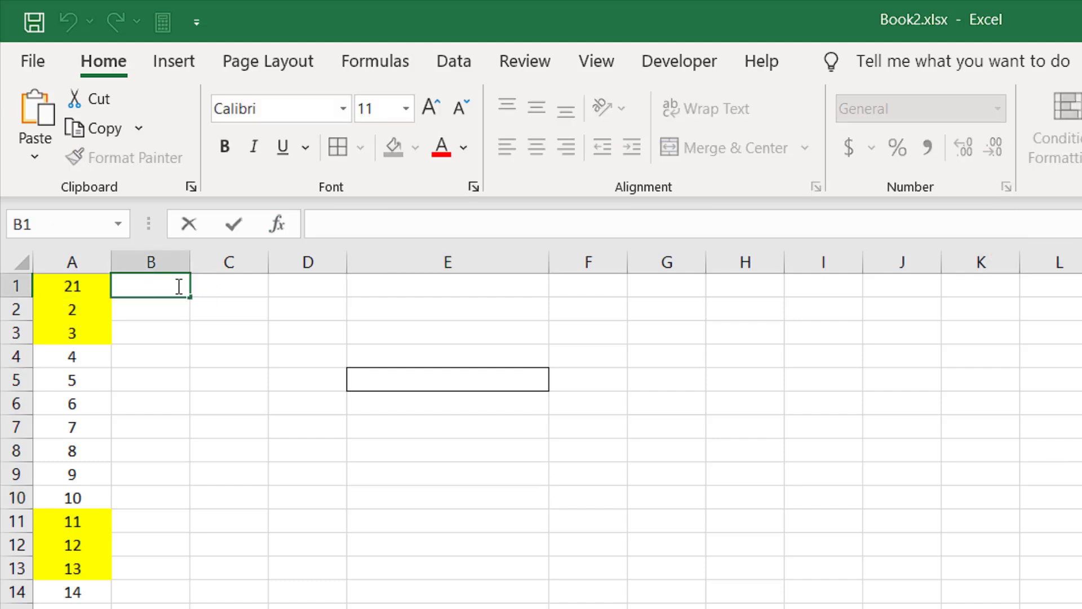
{"action": "key", "text": "ctrl+v"}
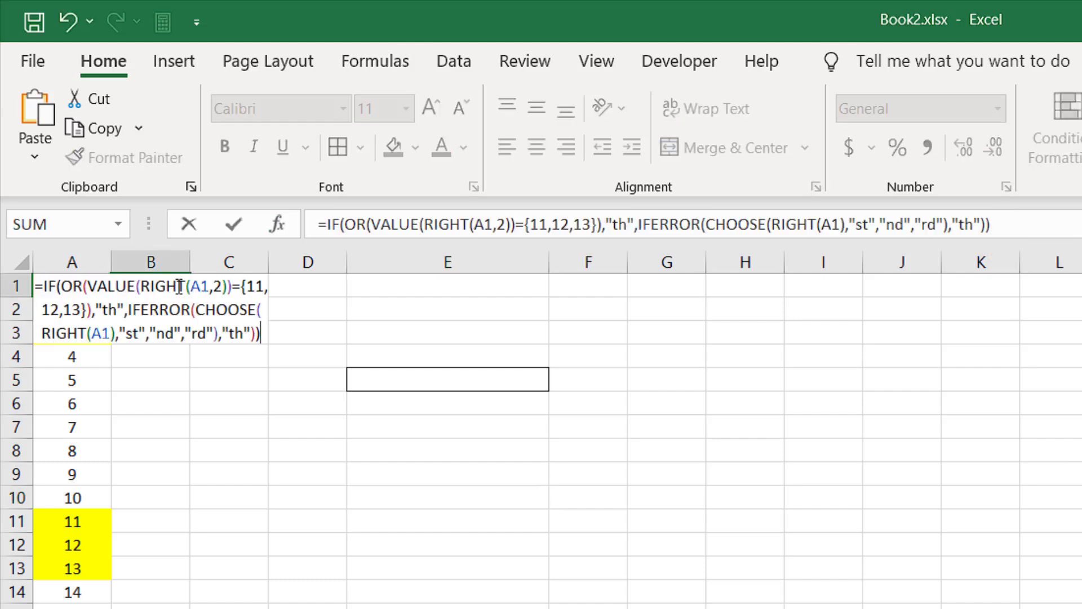
{"action": "key", "text": "ctrl+Return"}
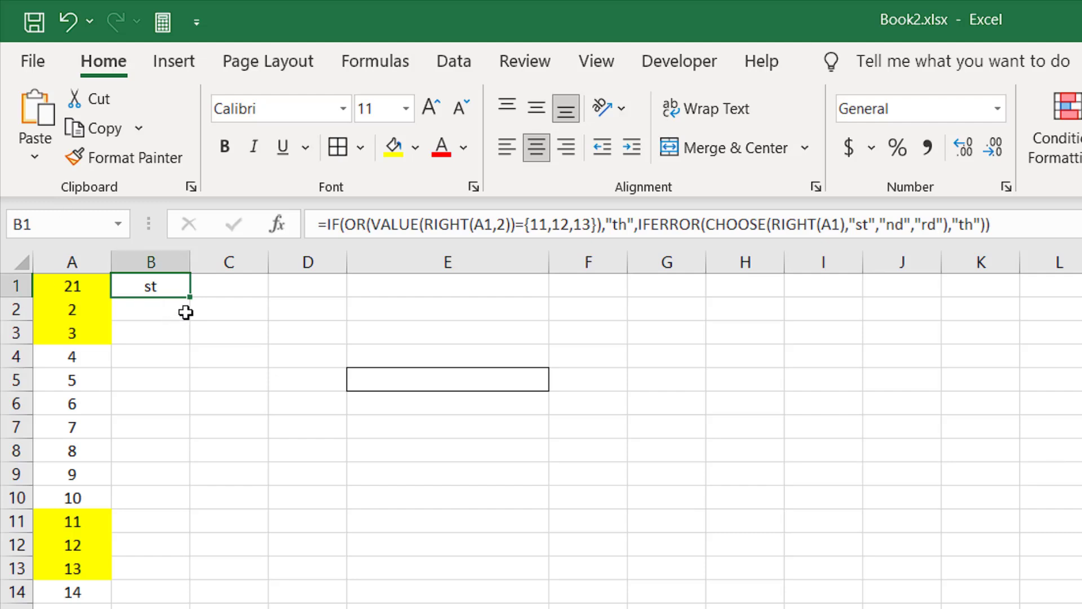
{"action": "double_click", "coordinate": [190, 296]}
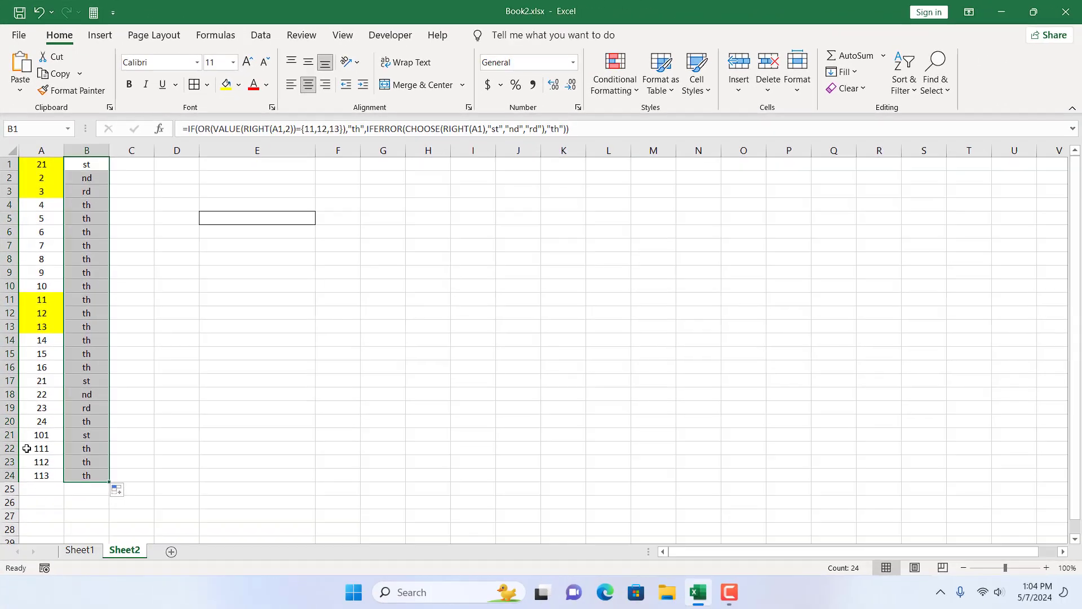
Check the filled suffixes for 111, 101 and 21 in rows 22, 21 and 17.
{"action": "left_click", "coordinate": [27, 448]}
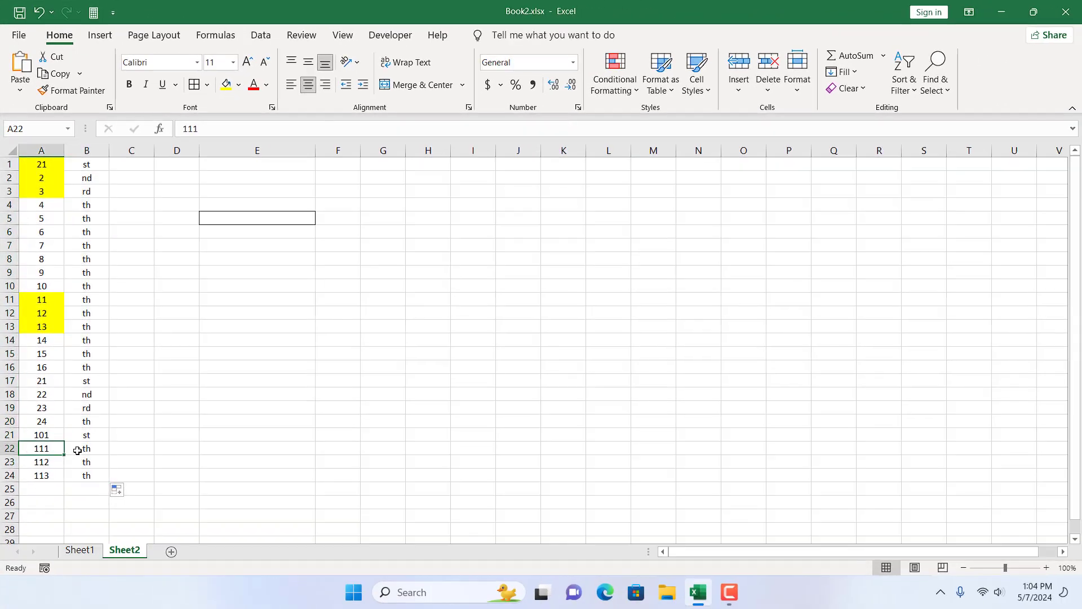
{"action": "left_click", "coordinate": [29, 435]}
{"action": "left_click", "coordinate": [81, 439]}
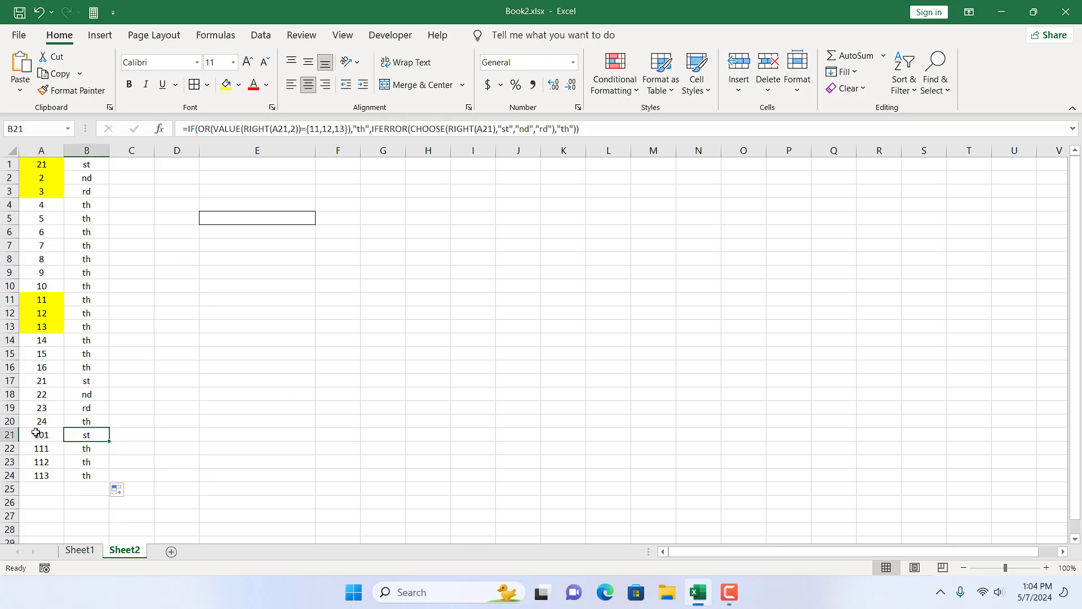
{"action": "left_click", "coordinate": [39, 383]}
{"action": "left_click", "coordinate": [88, 380]}
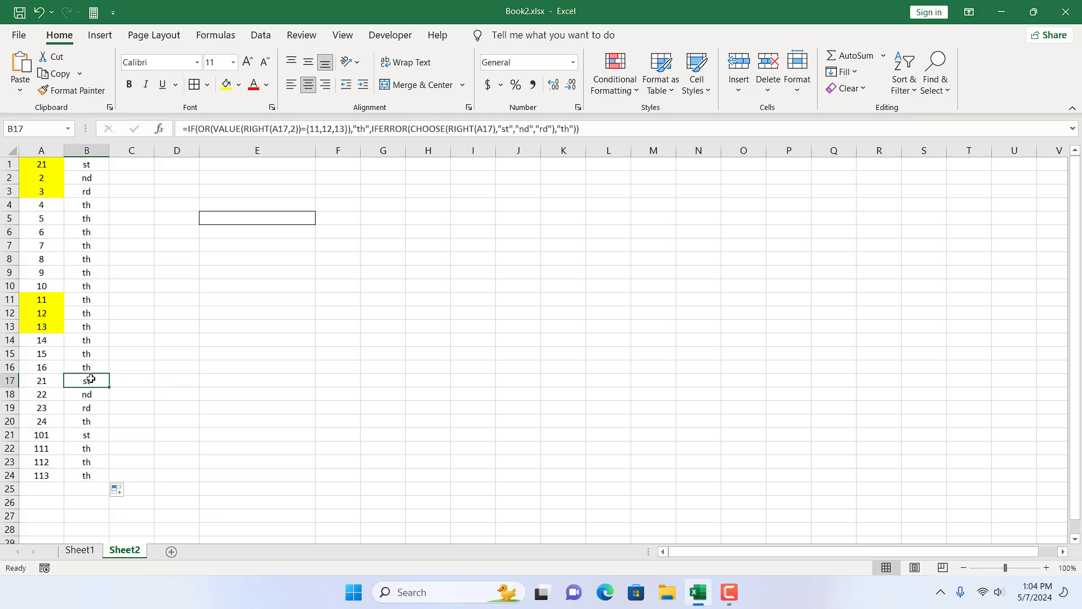
{"action": "left_click", "coordinate": [85, 164]}
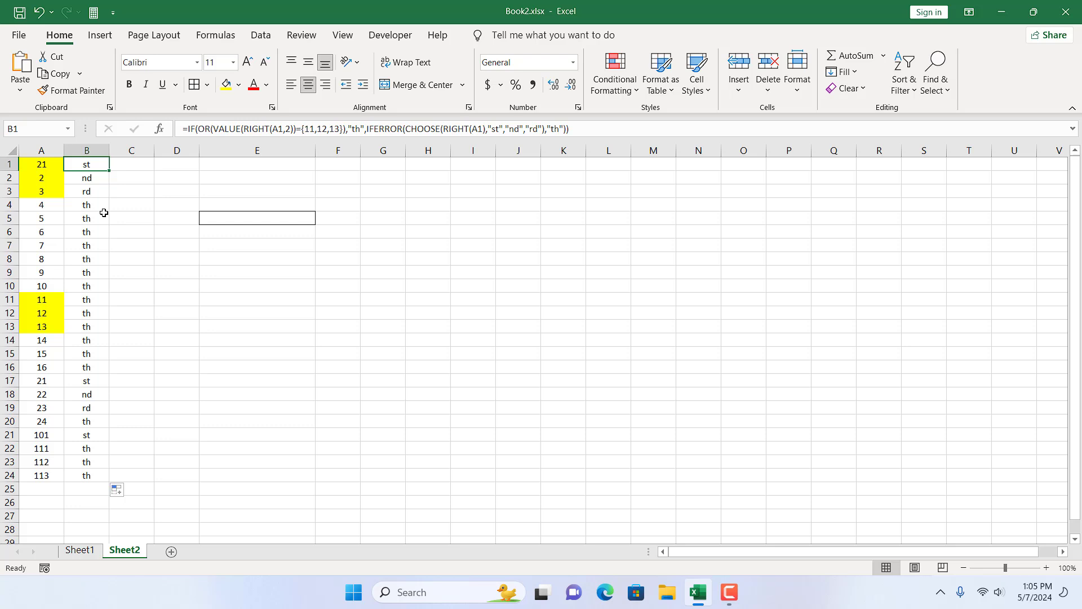
Prefix B1's formula with A1& and fill it down to B24, giving 21st, 2nd, 113th.
{"action": "double_click", "coordinate": [75, 163]}
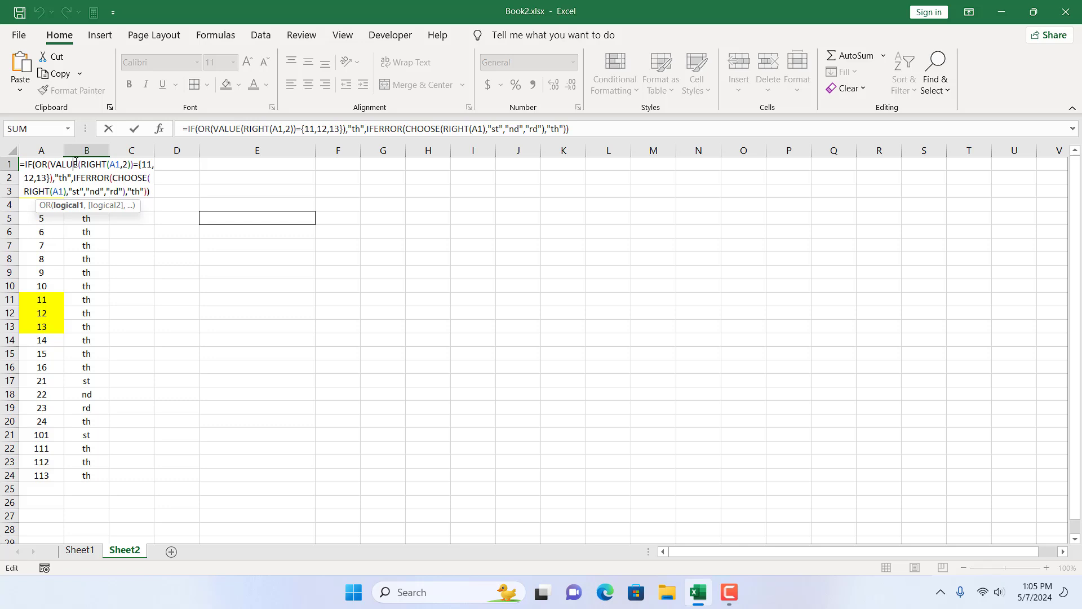
{"action": "key", "text": "Escape"}
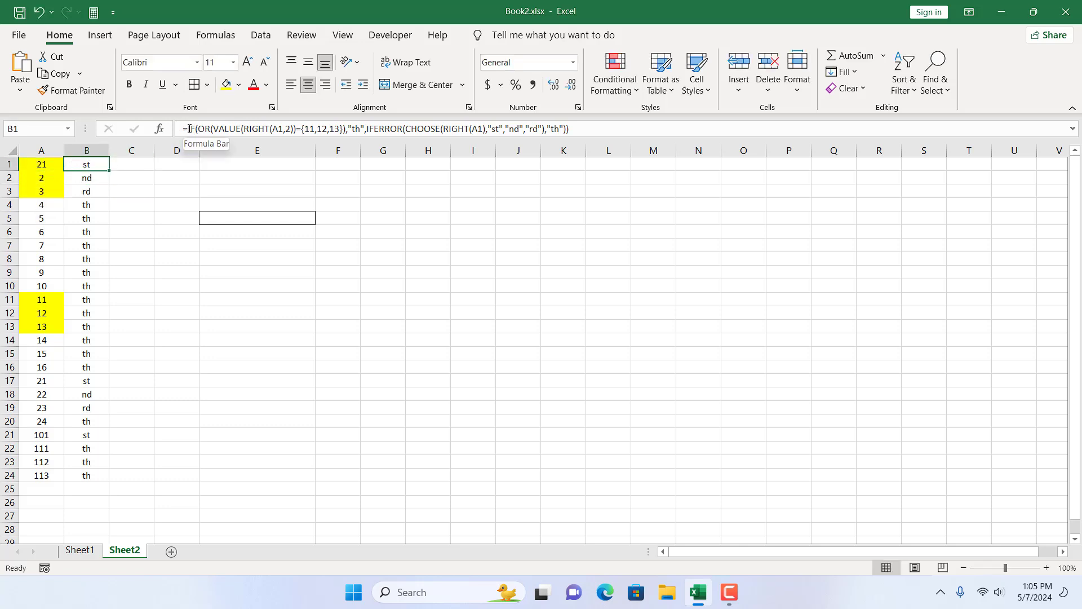
{"action": "left_click", "coordinate": [189, 128]}
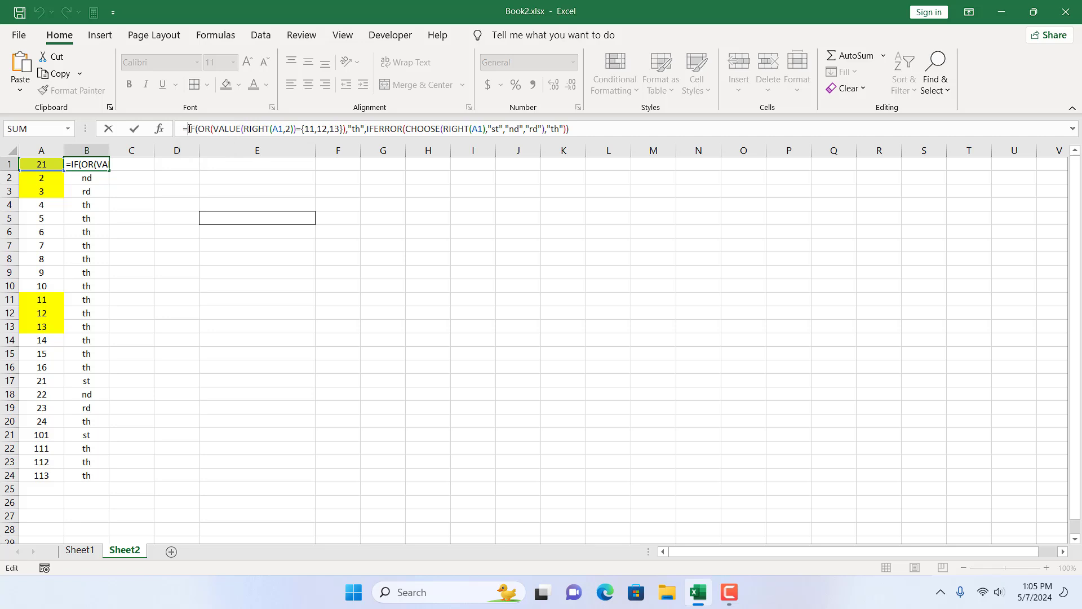
{"action": "left_click", "coordinate": [42, 165]}
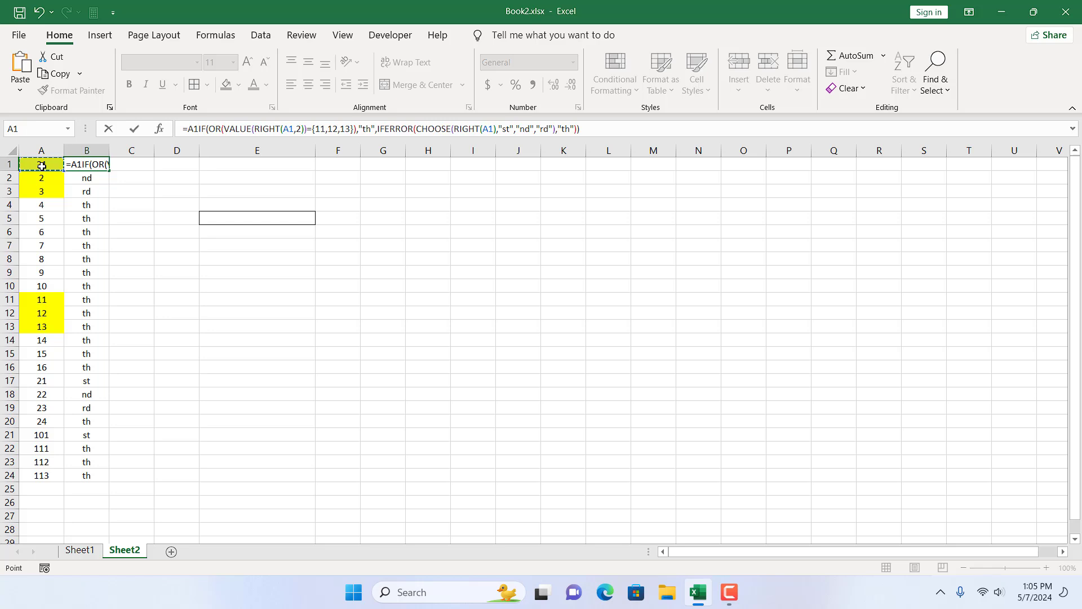
{"action": "type", "text": "&"}
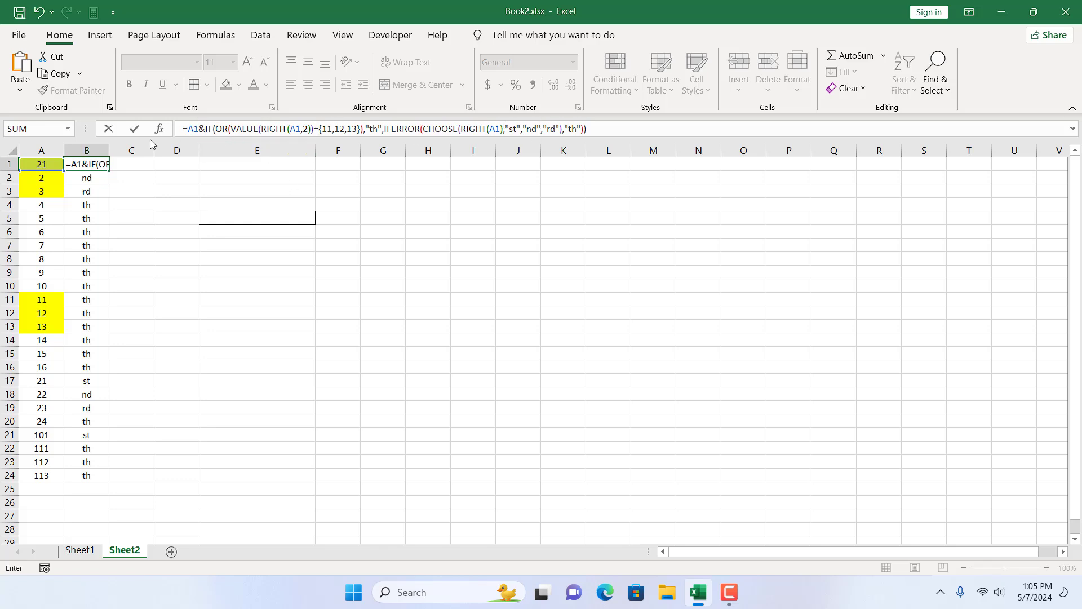
{"action": "key", "text": "Return"}
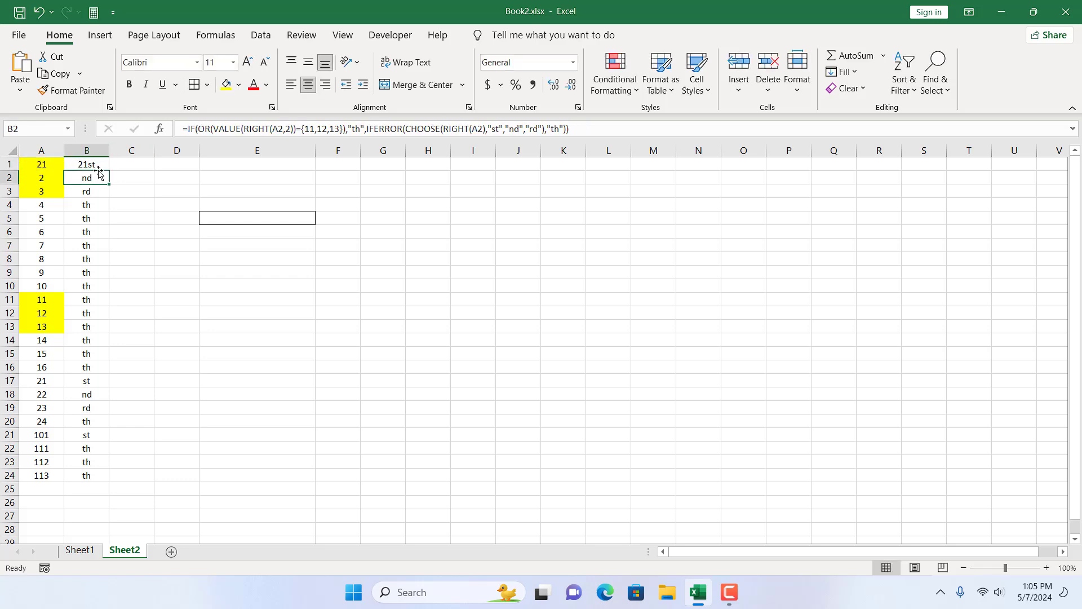
{"action": "left_click", "coordinate": [97, 165]}
{"action": "double_click", "coordinate": [109, 170]}
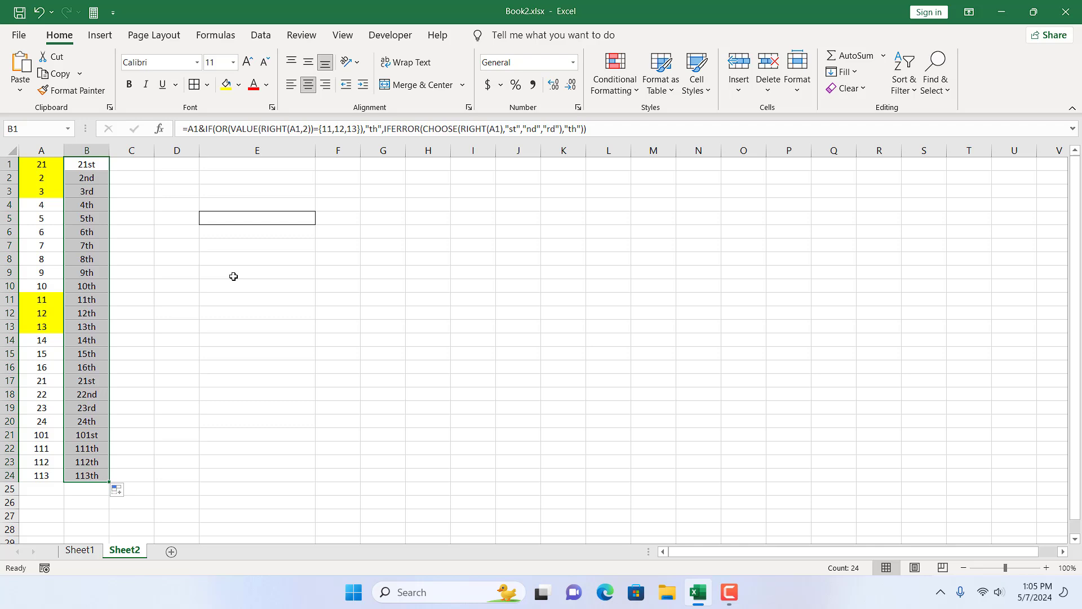
{"action": "left_click", "coordinate": [227, 312]}
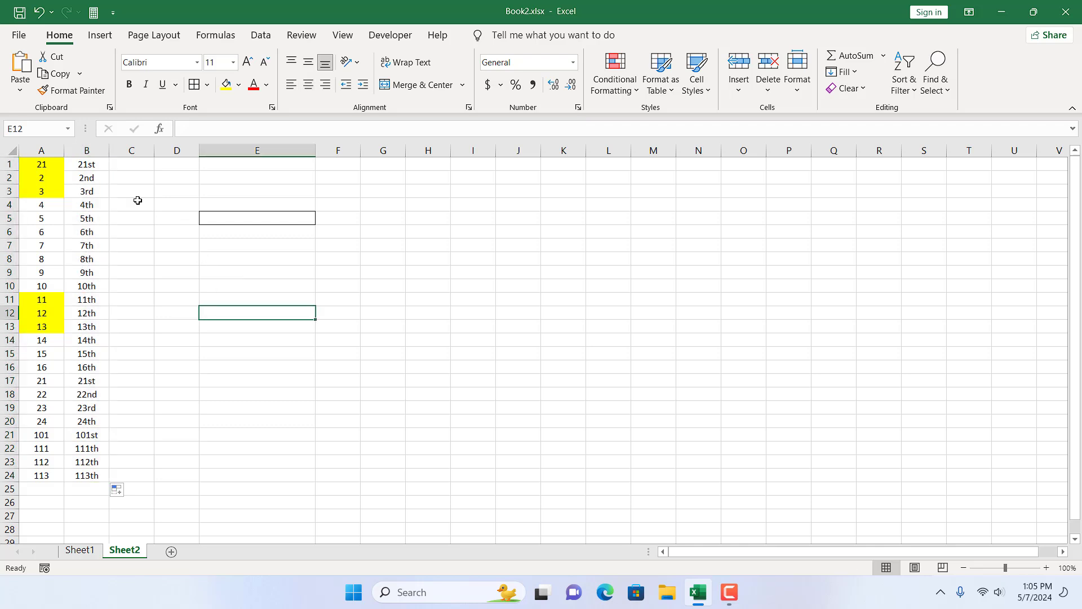
{"action": "left_click", "coordinate": [79, 166]}
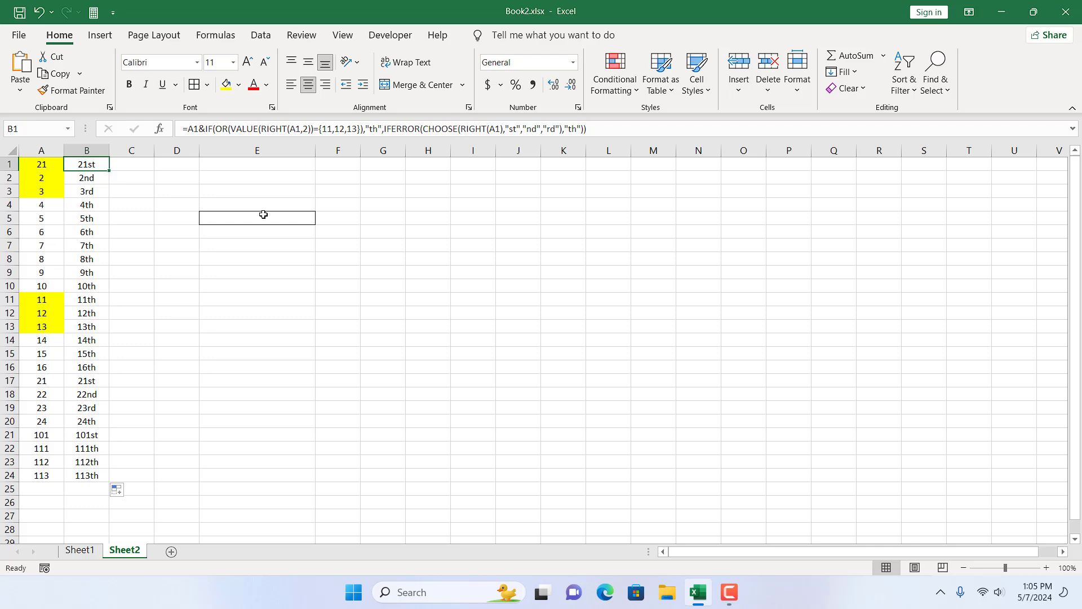
Run Evaluate Formula on B1, stepping until VALUE(RIGHT(A1,2)) reduces to 21.
{"action": "left_click", "coordinate": [214, 36]}
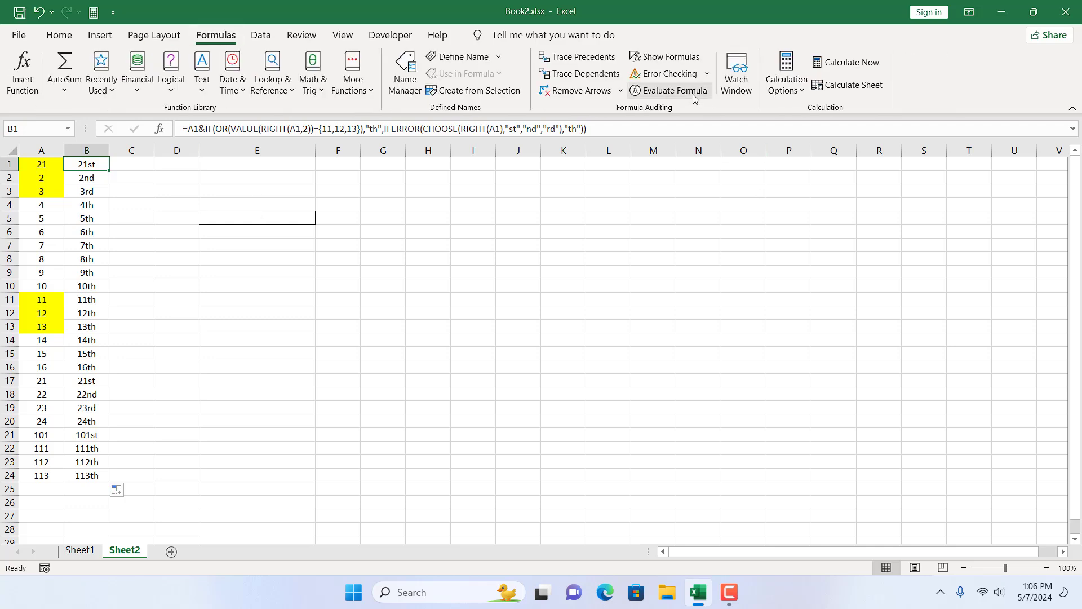
{"action": "left_click", "coordinate": [671, 95]}
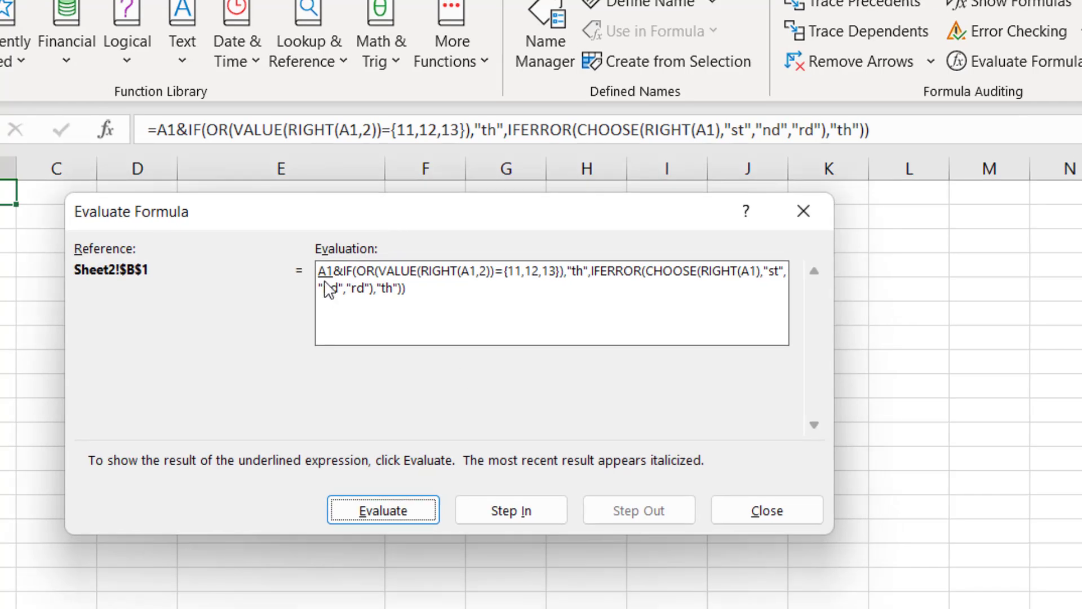
{"action": "left_click", "coordinate": [417, 519]}
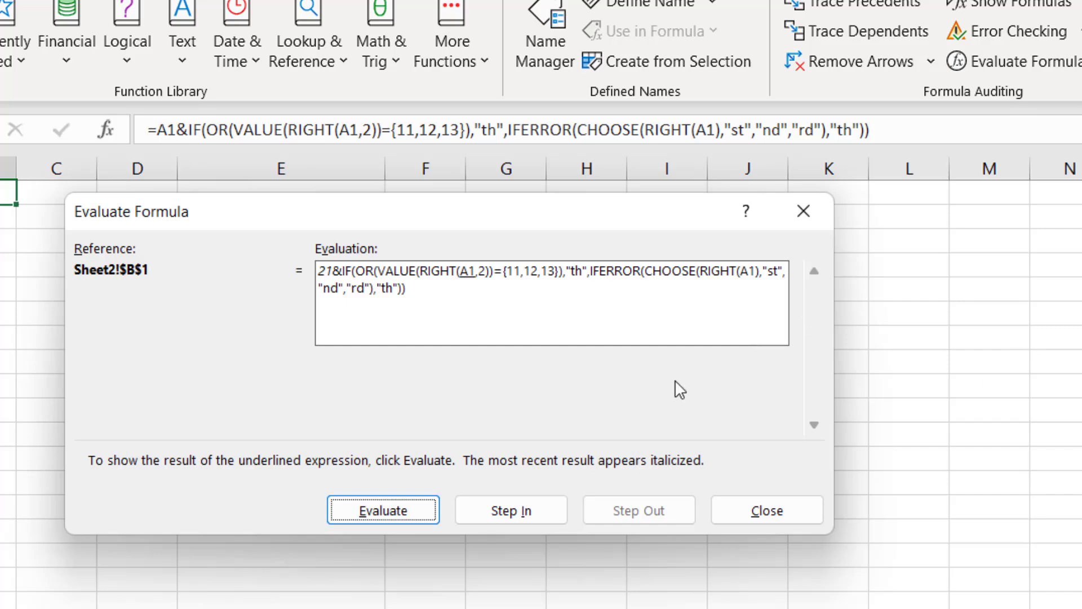
{"action": "left_click", "coordinate": [395, 503]}
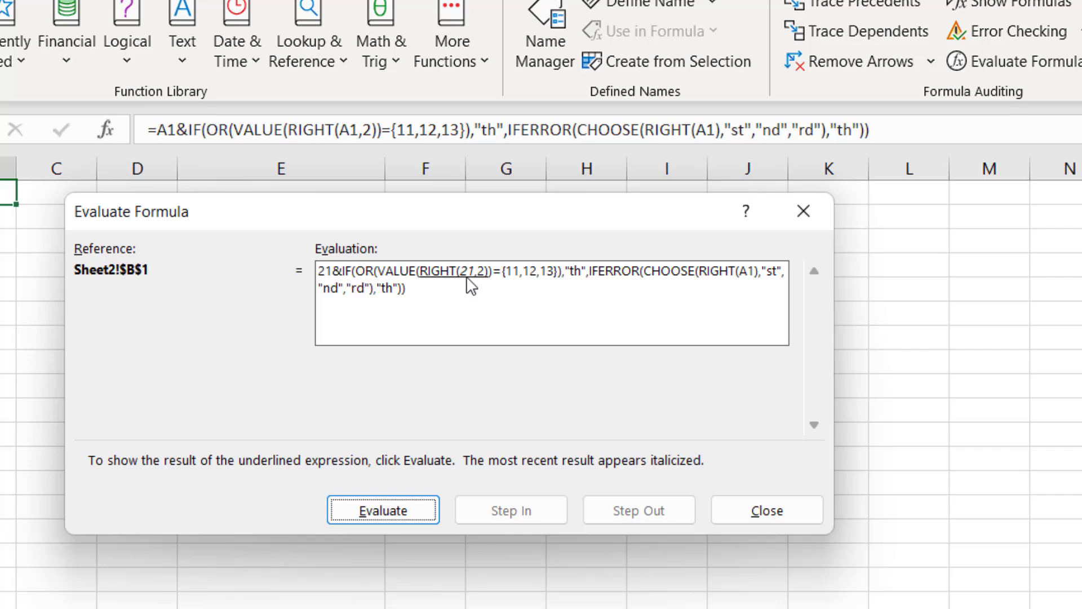
{"action": "left_click", "coordinate": [375, 504]}
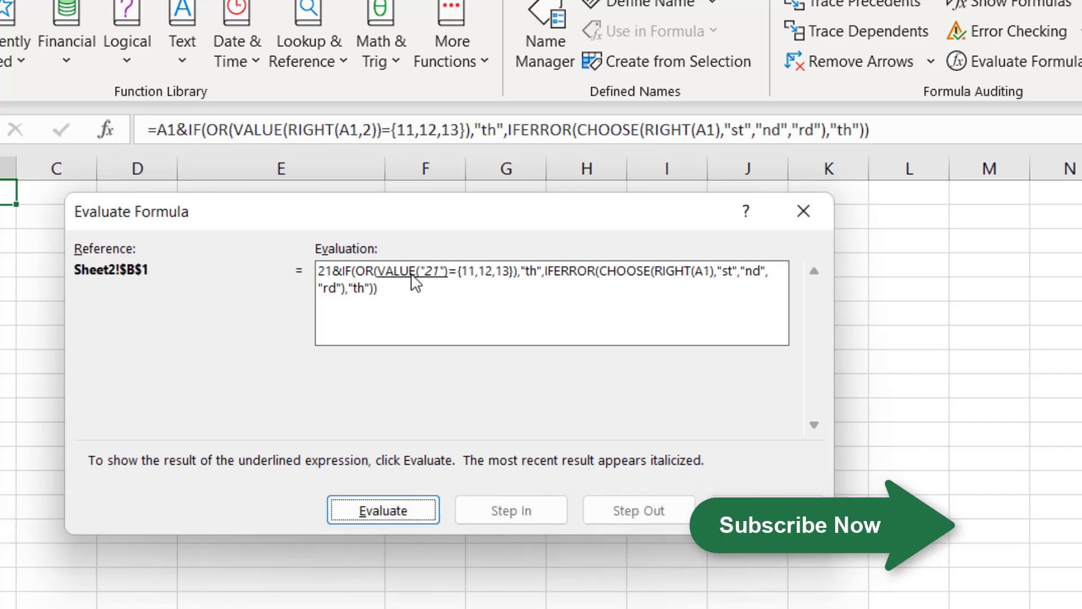
{"action": "left_click", "coordinate": [405, 512]}
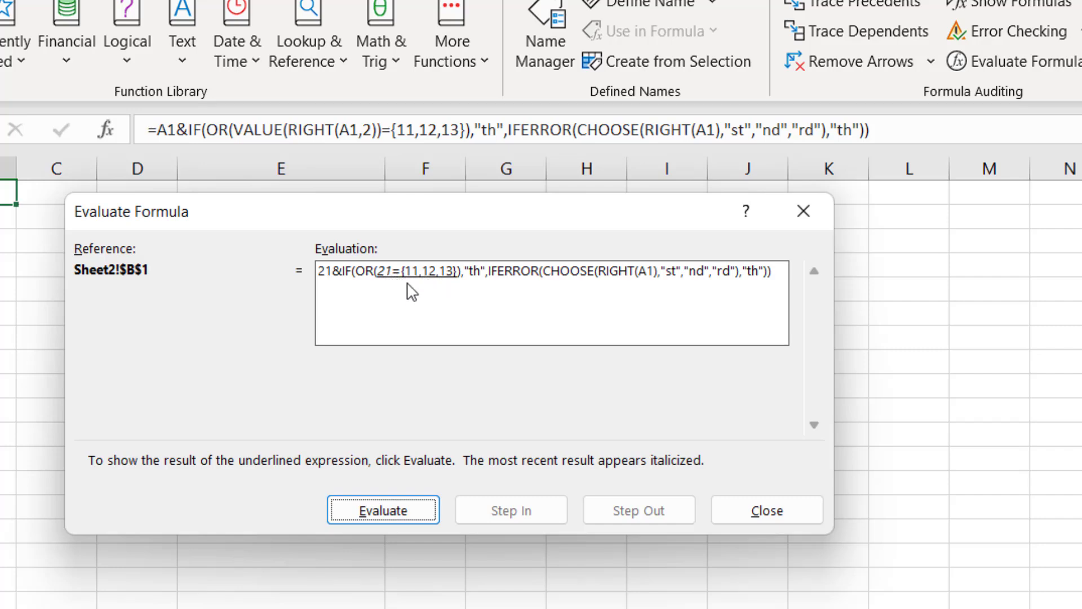
Step through the evaluation until the 11–13 OR test is FALSE and RIGHT(A1) gives "1" for CHOOSE.
{"action": "left_click", "coordinate": [383, 510]}
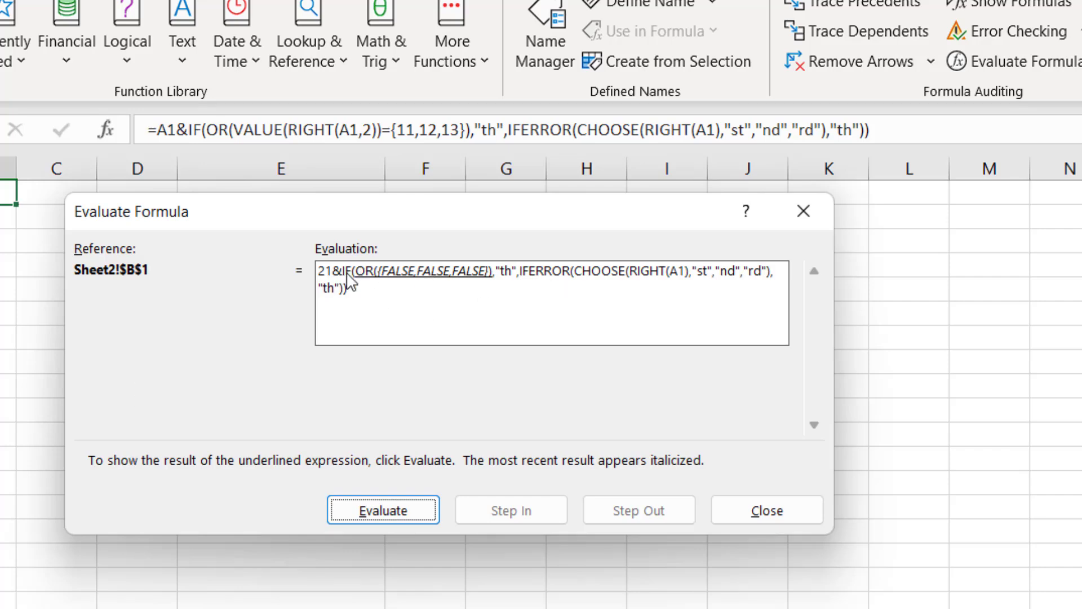
{"action": "left_click", "coordinate": [402, 512]}
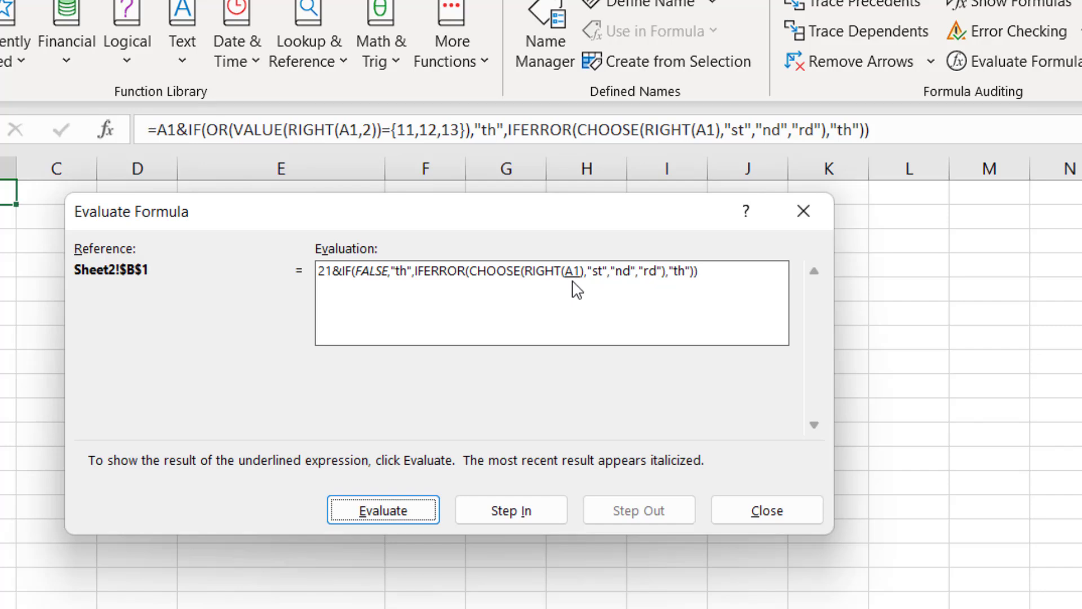
{"action": "left_click", "coordinate": [400, 506]}
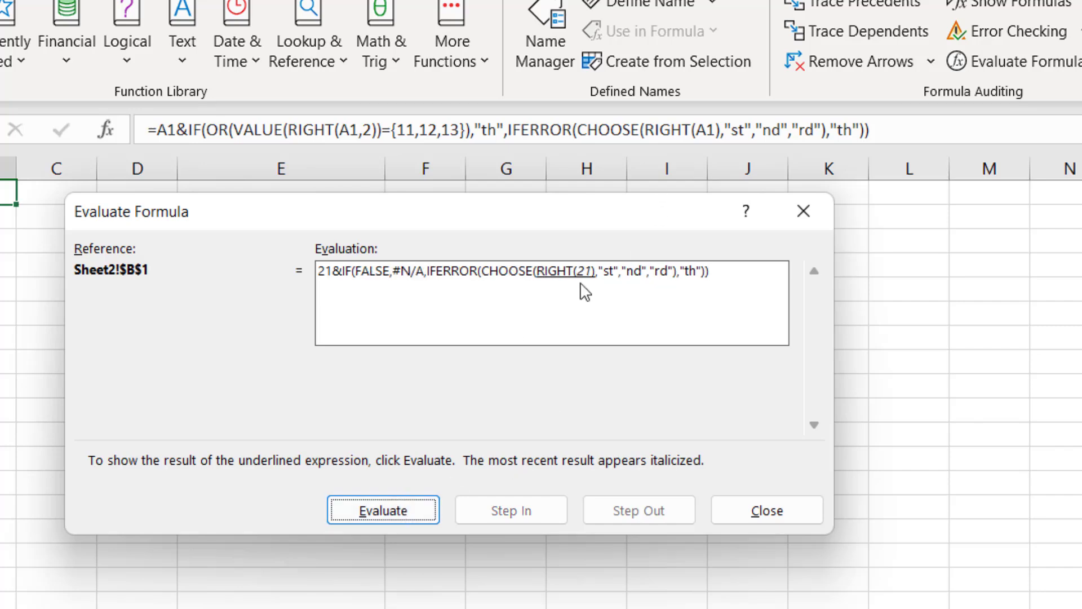
{"action": "left_click", "coordinate": [353, 512]}
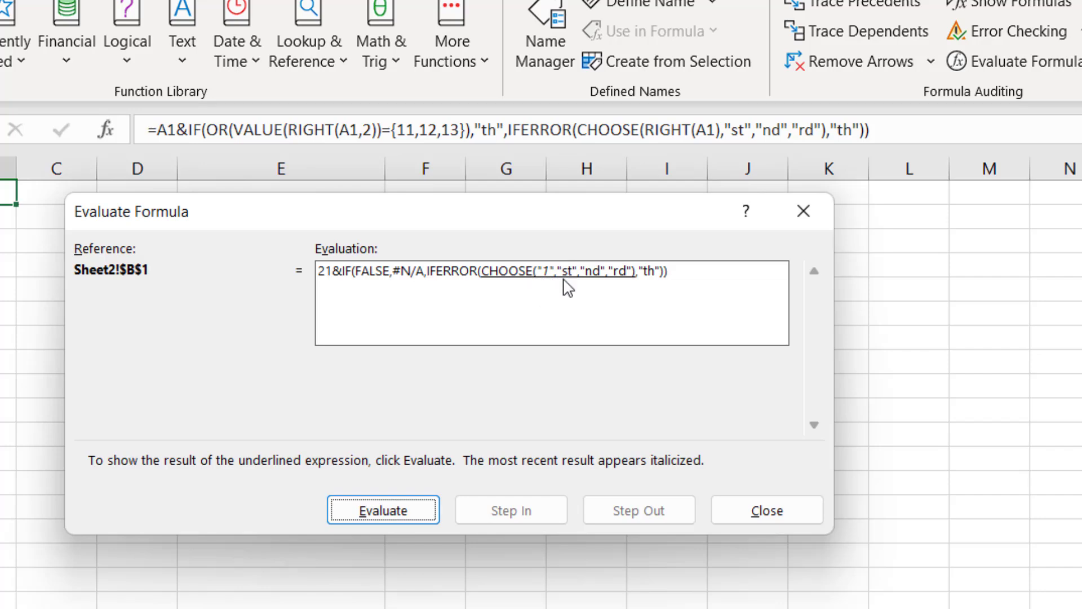
Evaluate CHOOSE, IFERROR and IF down to "st", confirm the result 21st, and close the dialog.
{"action": "left_click", "coordinate": [415, 504]}
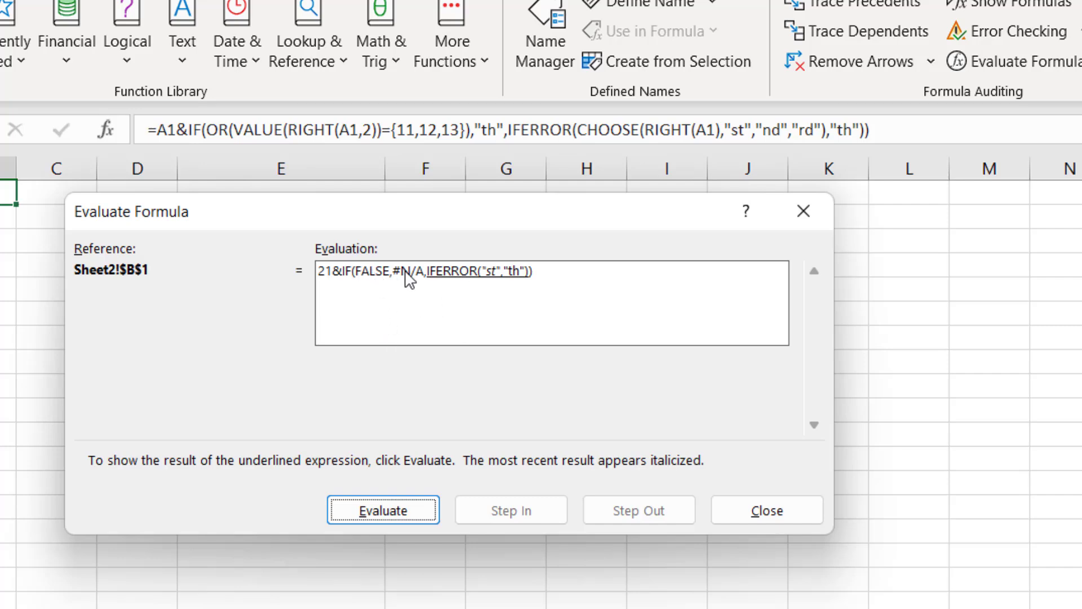
{"action": "left_click", "coordinate": [411, 509]}
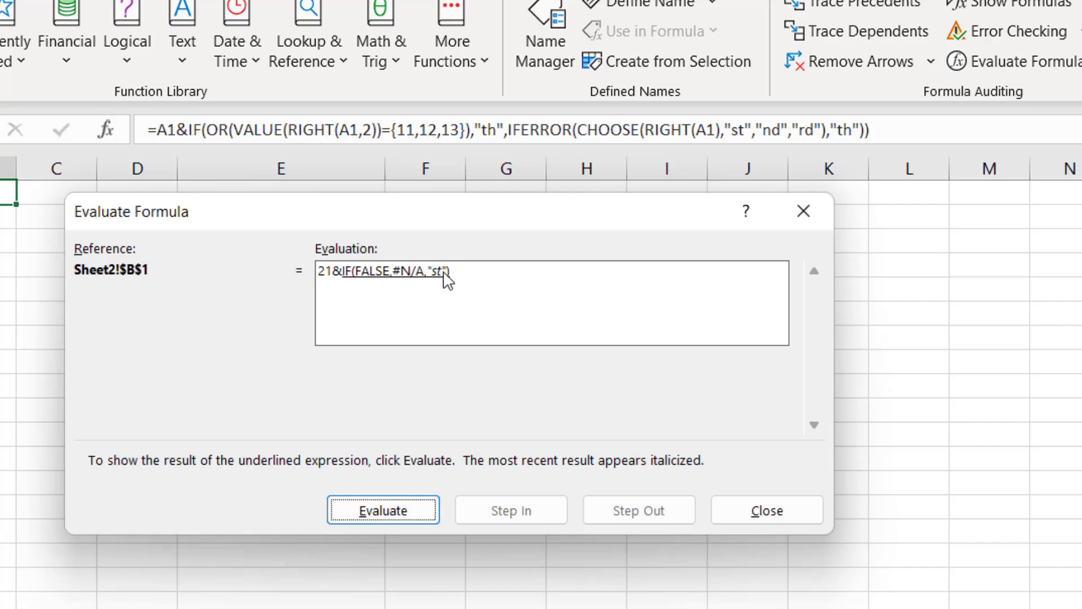
{"action": "left_click", "coordinate": [401, 510]}
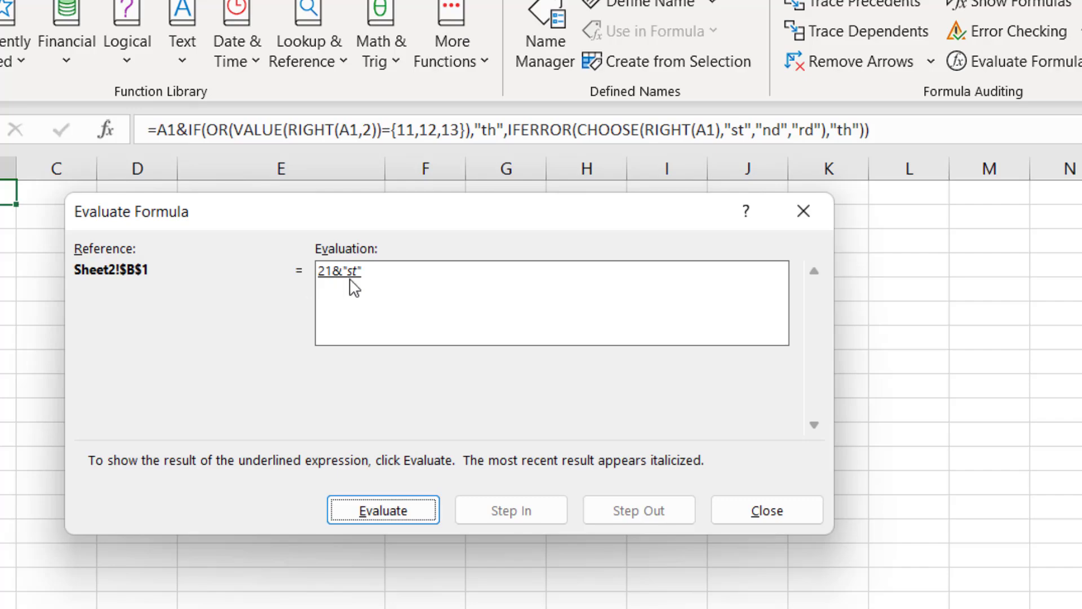
{"action": "left_click", "coordinate": [356, 510]}
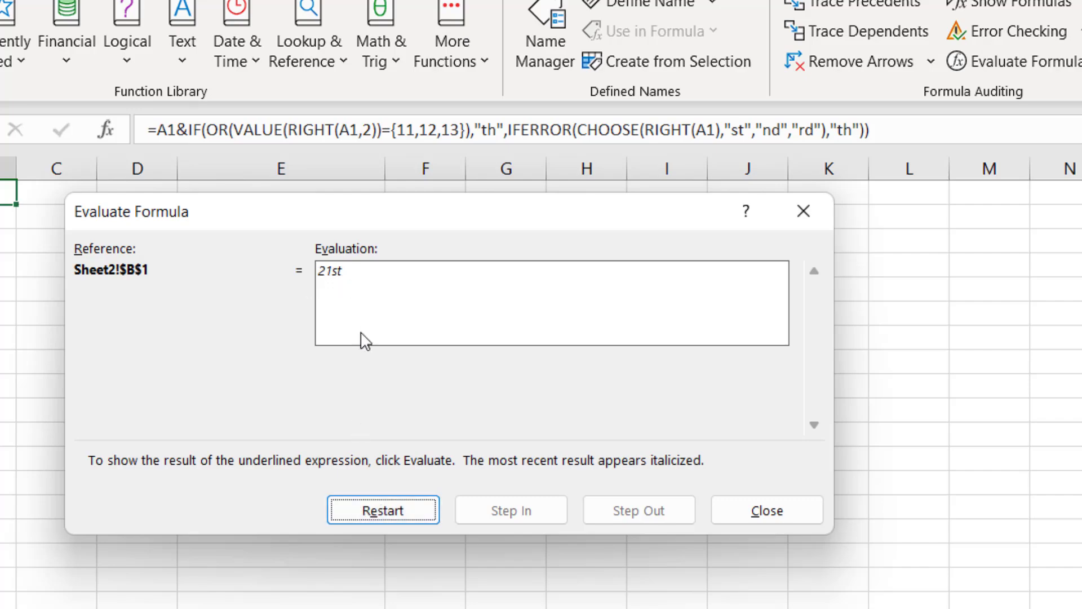
{"action": "key", "text": "Escape"}
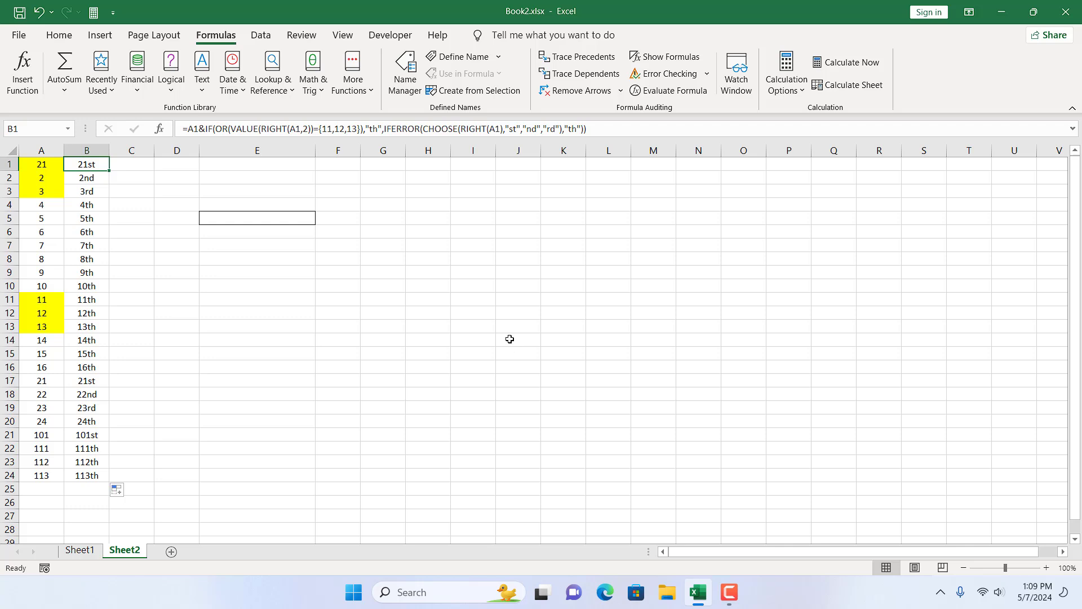